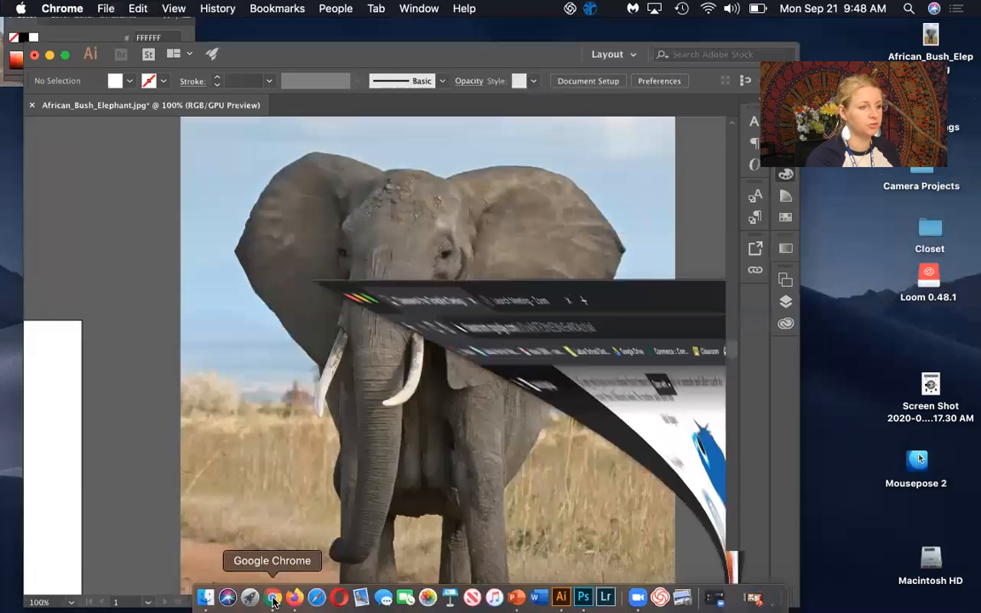
Step: Search Google for "elephant silhouette" in a new browser tab
{"action": "left_click", "coordinate": [444, 46]}
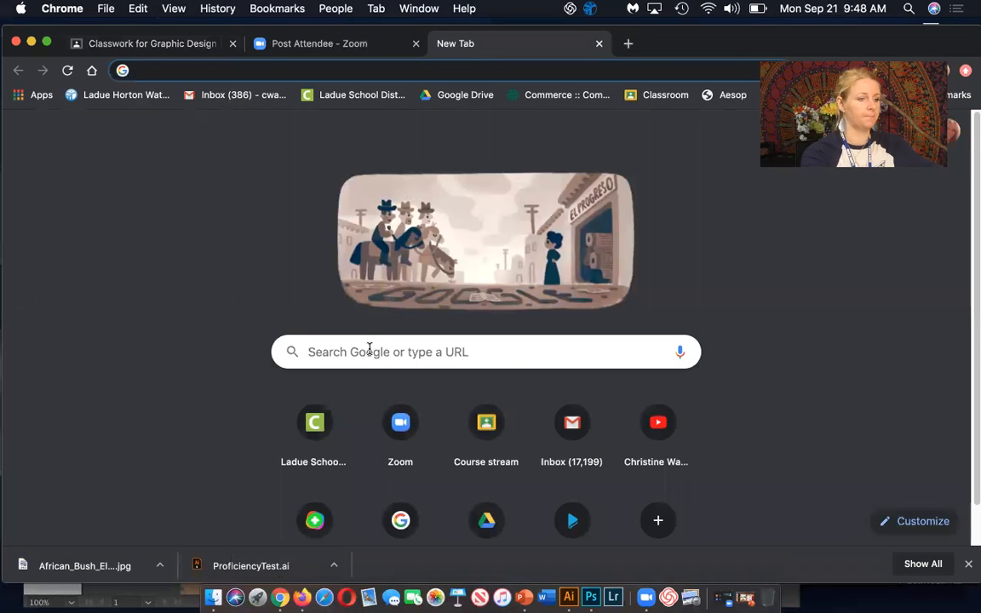
{"action": "type", "text": "Elephant s"}
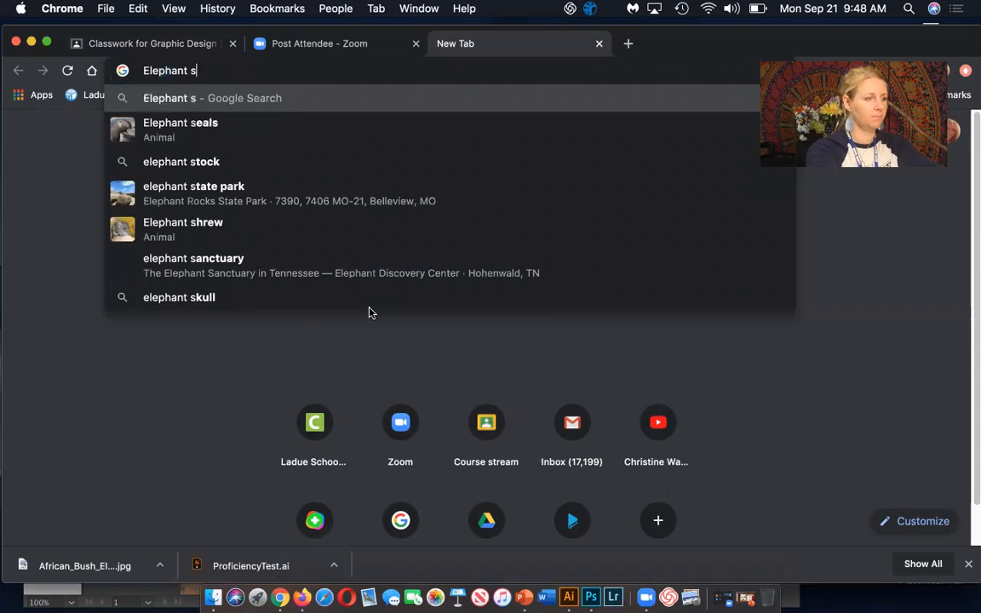
{"action": "type", "text": "ail"}
{"action": "key", "text": "BackSpace"}
{"action": "key", "text": "BackSpace"}
{"action": "key", "text": "BackSpace"}
{"action": "type", "text": "il"}
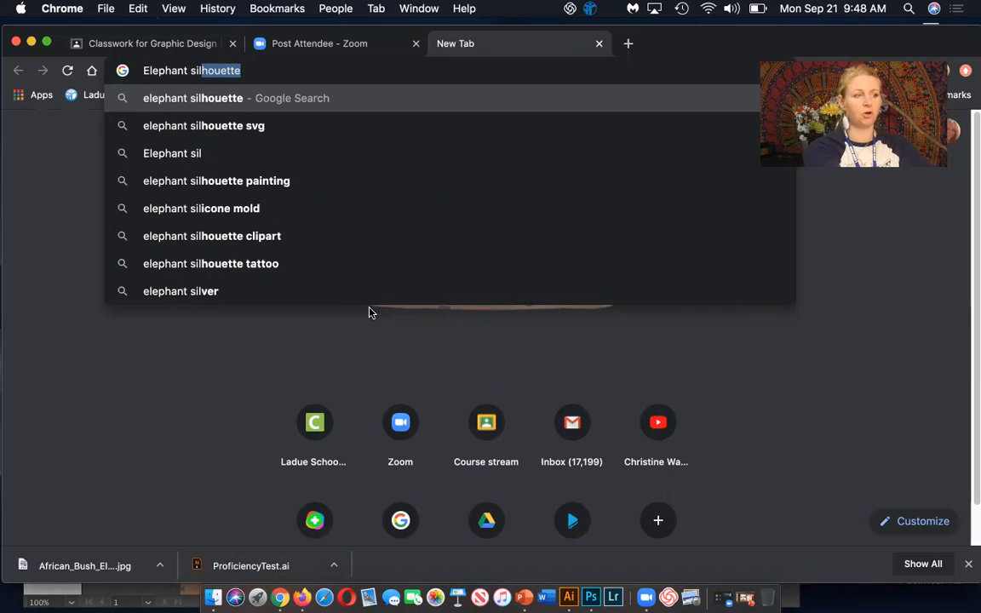
{"action": "key", "text": "Return"}
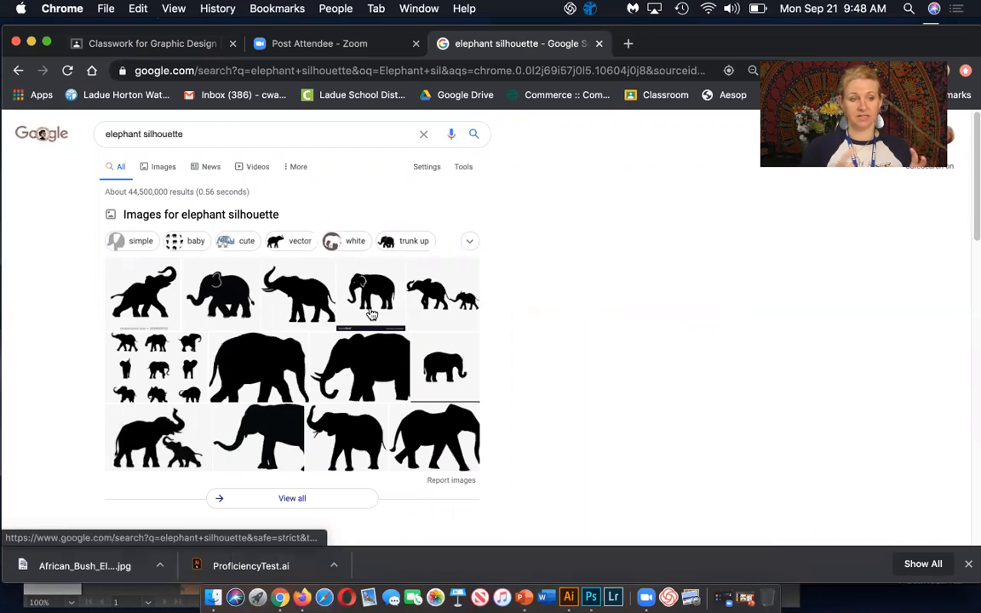
Step: Open the image results and copy the first elephant silhouette, the PNG clipart with tusks, to the clipboard
{"action": "left_click", "coordinate": [372, 315]}
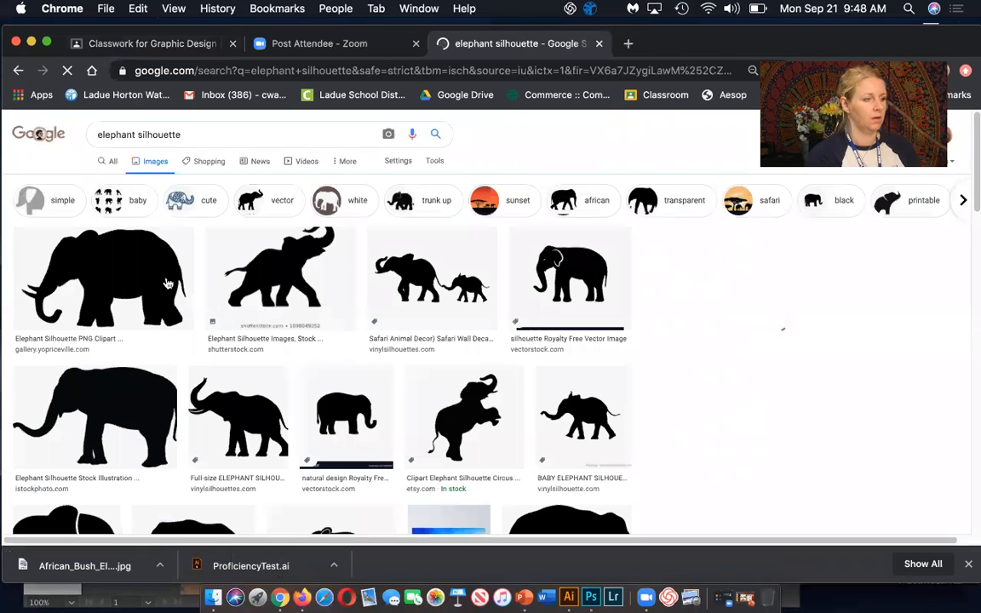
{"action": "left_click", "coordinate": [168, 283]}
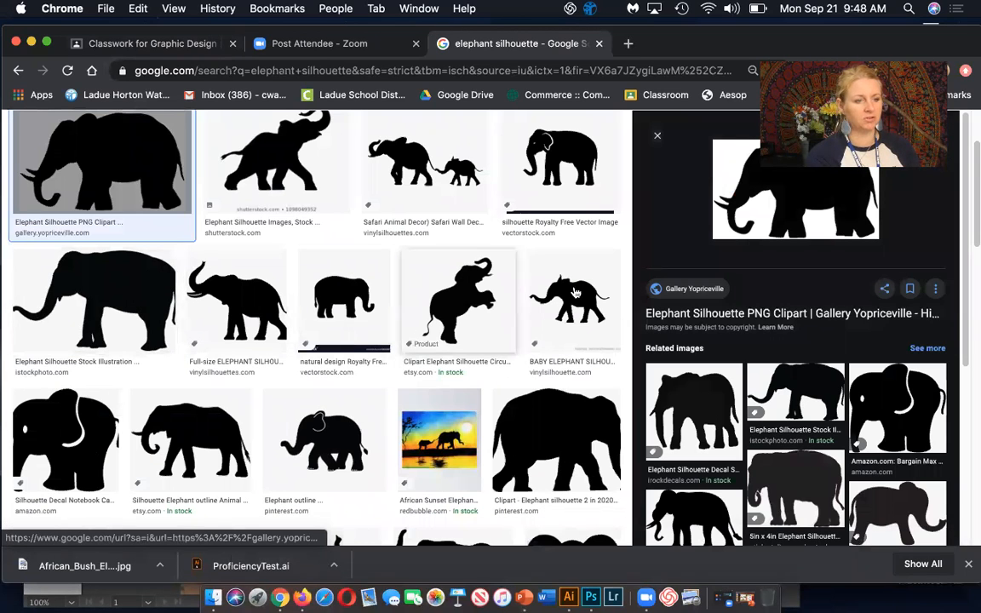
{"action": "right_click", "coordinate": [838, 200]}
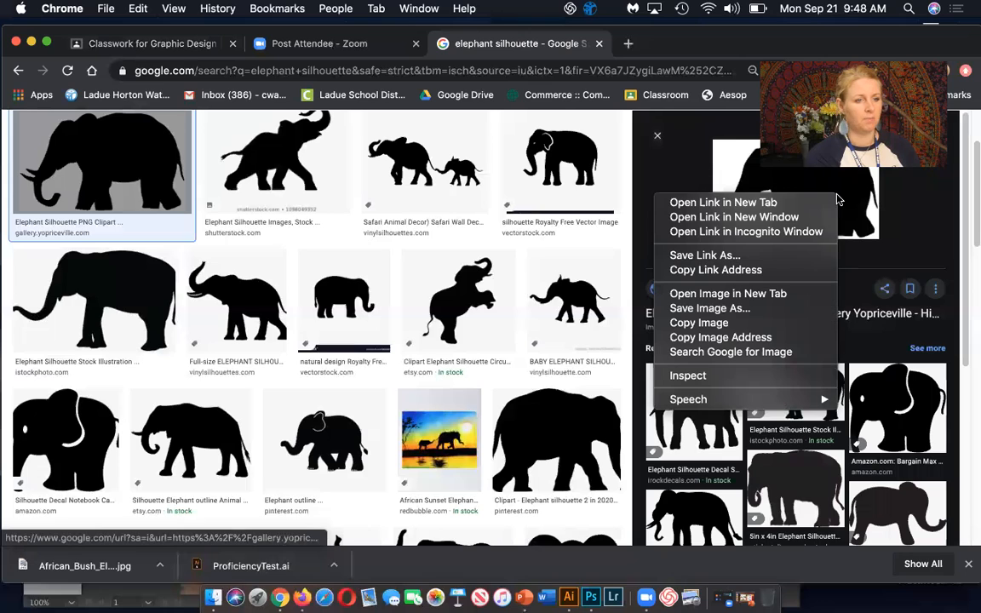
{"action": "left_click", "coordinate": [732, 323]}
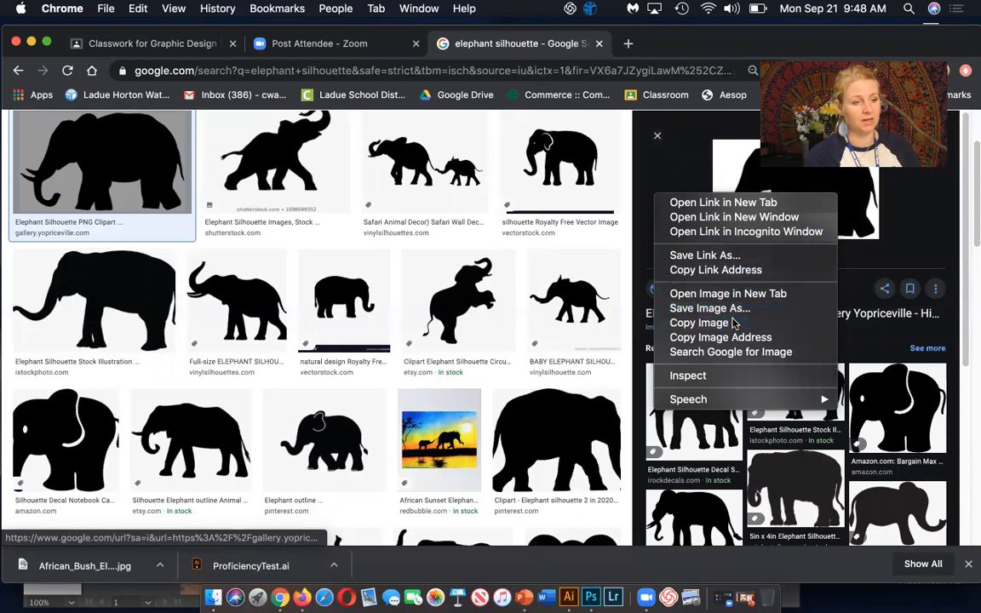
Step: Switch to Illustrator and create a new landscape Letter document, 11 x 8.5 in
{"action": "left_click", "coordinate": [569, 599]}
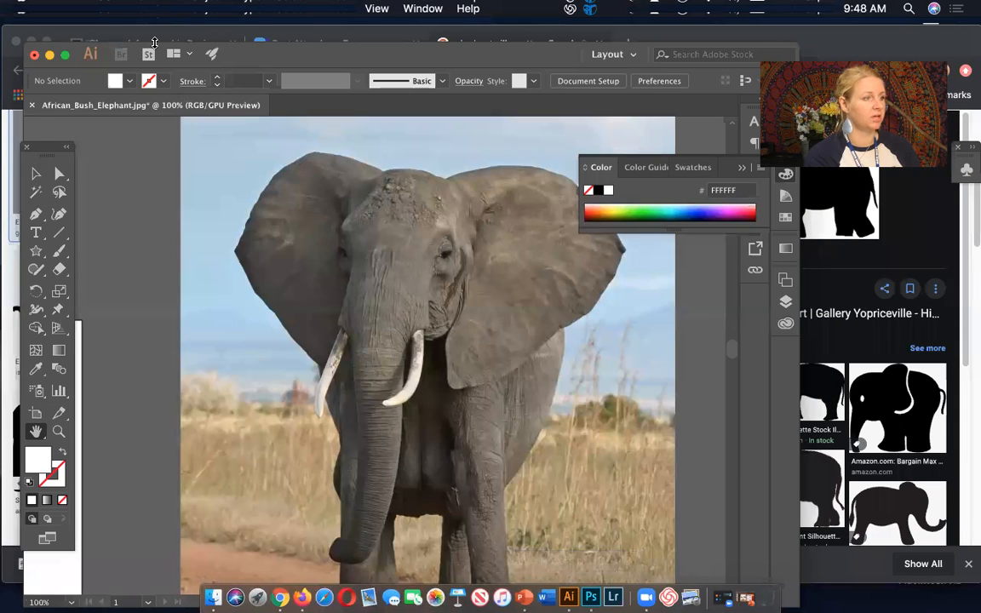
{"action": "left_click", "coordinate": [139, 9]}
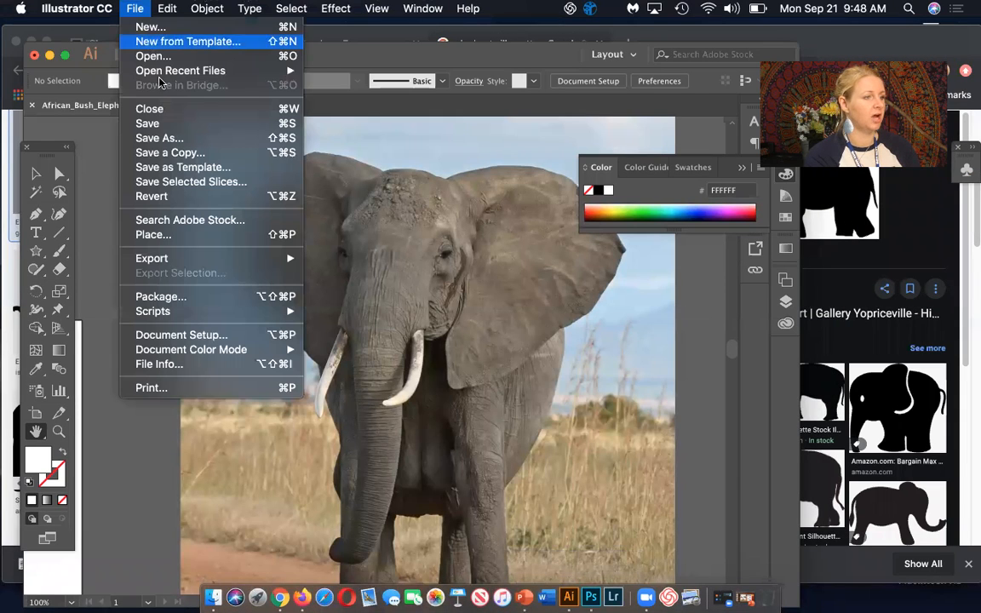
{"action": "left_click", "coordinate": [138, 29]}
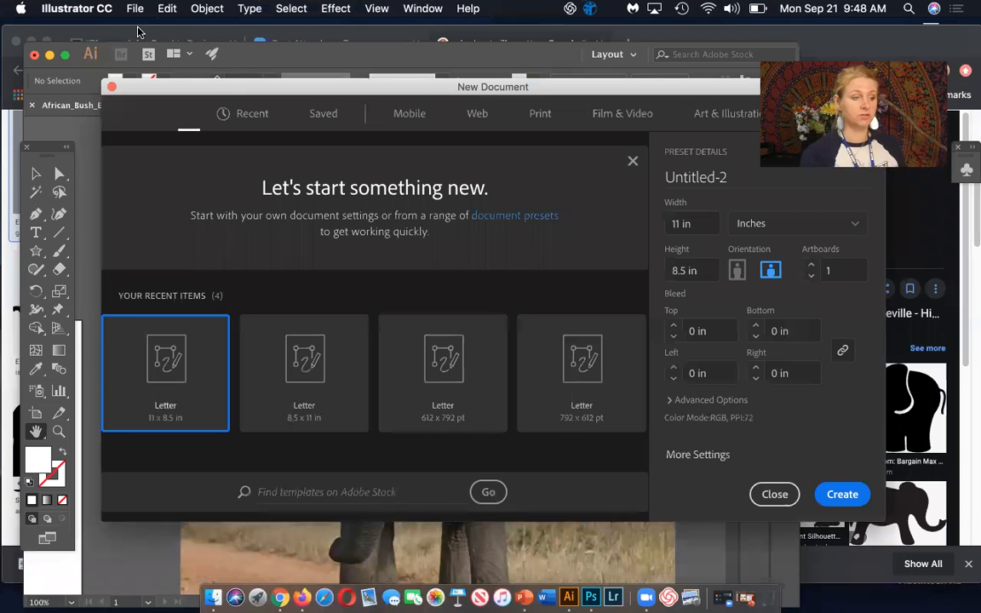
{"action": "left_click", "coordinate": [841, 494]}
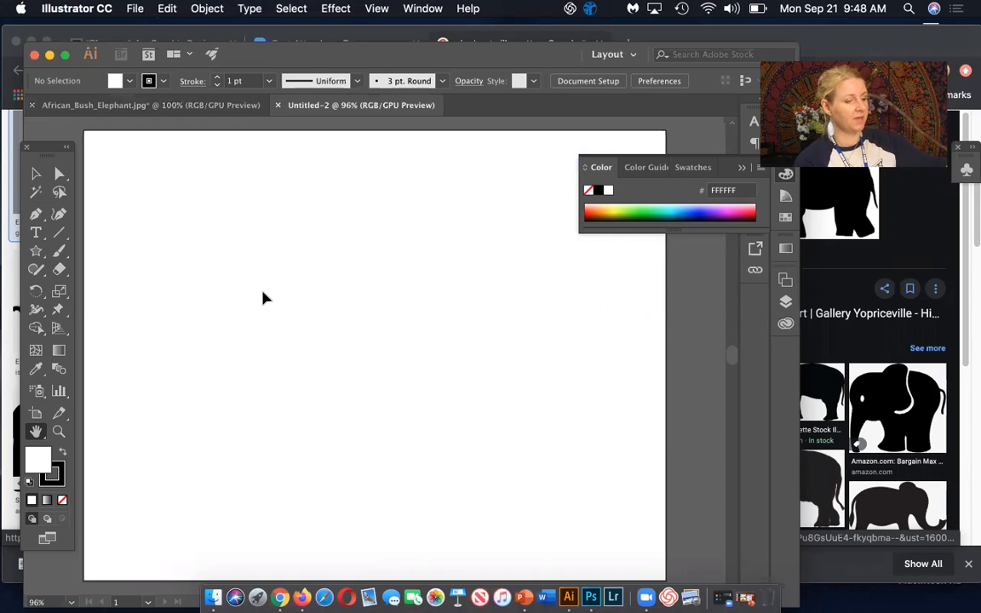
Step: Paste the copied elephant silhouette onto the artboard and enlarge it to fill most of the page
{"action": "key", "text": "super+v"}
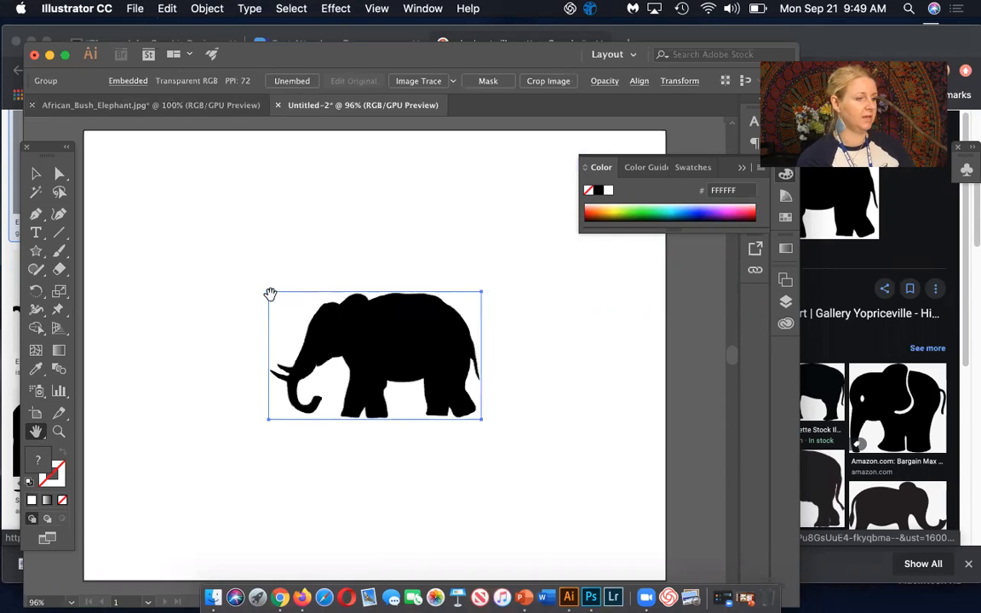
{"action": "key", "text": "v"}
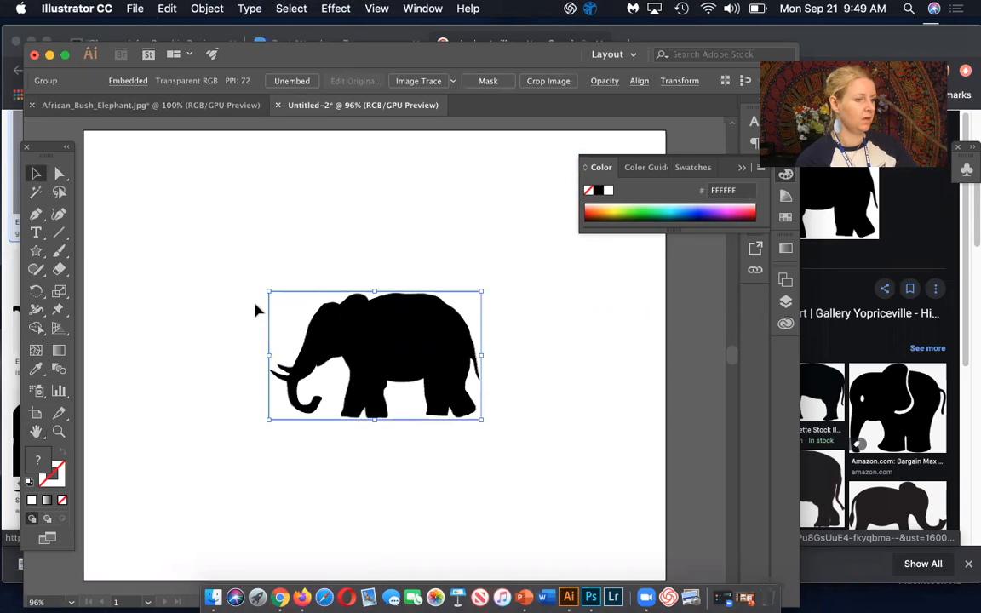
{"action": "left_click_drag", "start_coordinate": [269, 293], "coordinate": [143, 176]}
{"action": "left_click_drag", "start_coordinate": [482, 420], "coordinate": [590, 545]}
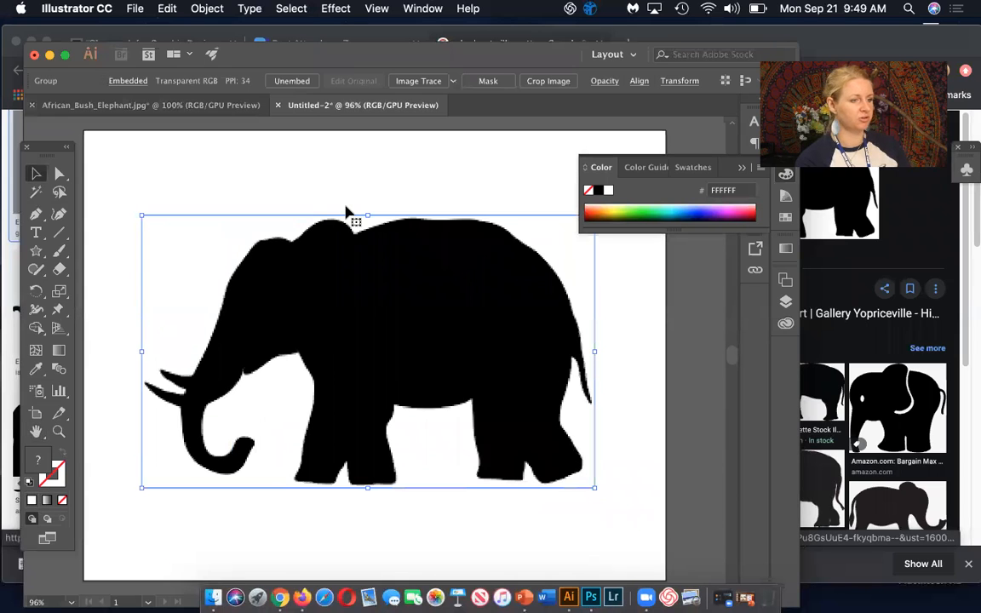
Step: In the African_Bush_Elephant.jpg document, set no fill and a 2 pt red stroke, color F91515
{"action": "left_click", "coordinate": [228, 105]}
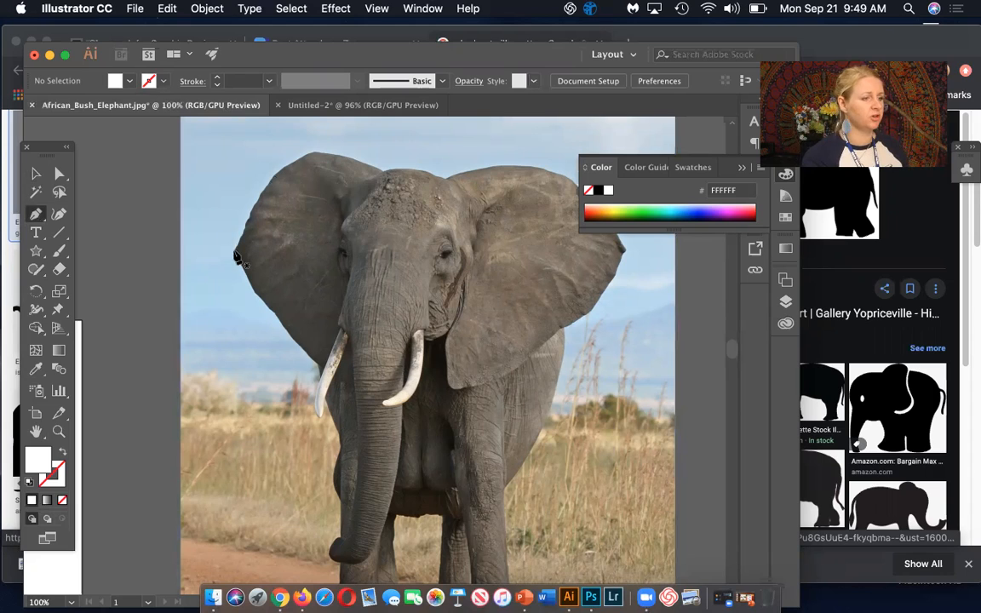
{"action": "left_click", "coordinate": [62, 452]}
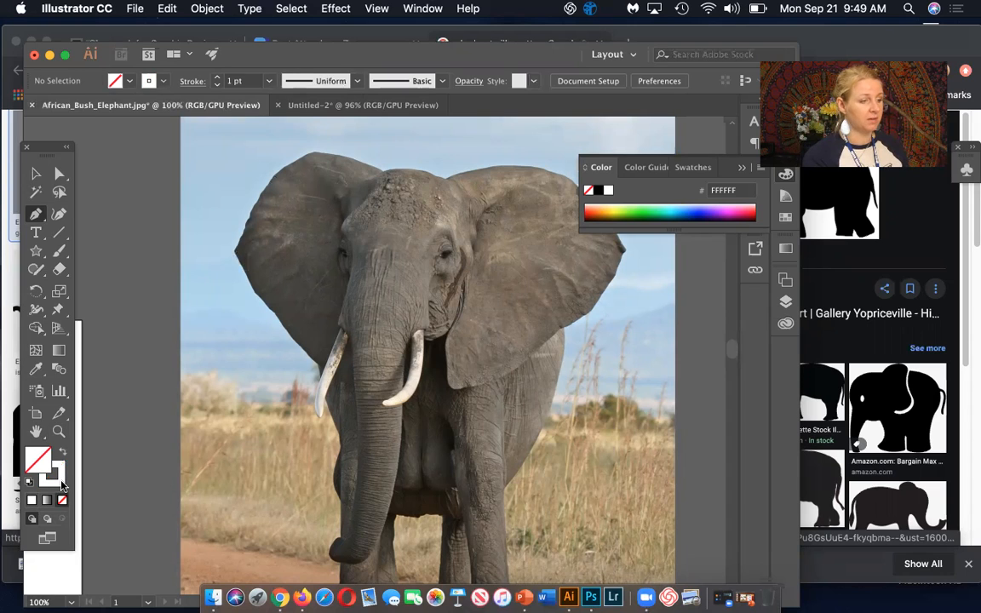
{"action": "double_click", "coordinate": [60, 485]}
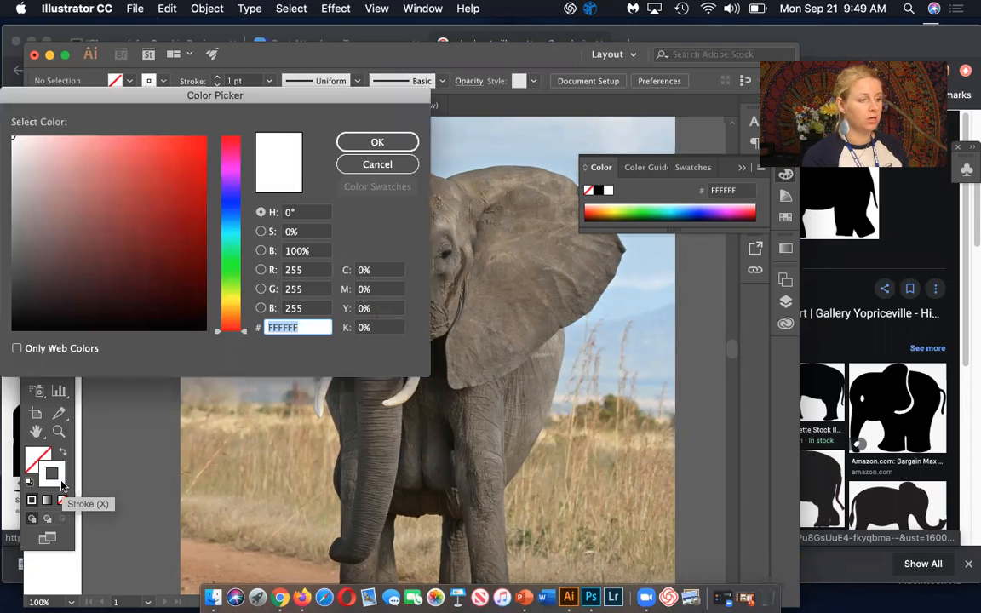
{"action": "left_click", "coordinate": [191, 138]}
{"action": "left_click", "coordinate": [350, 143]}
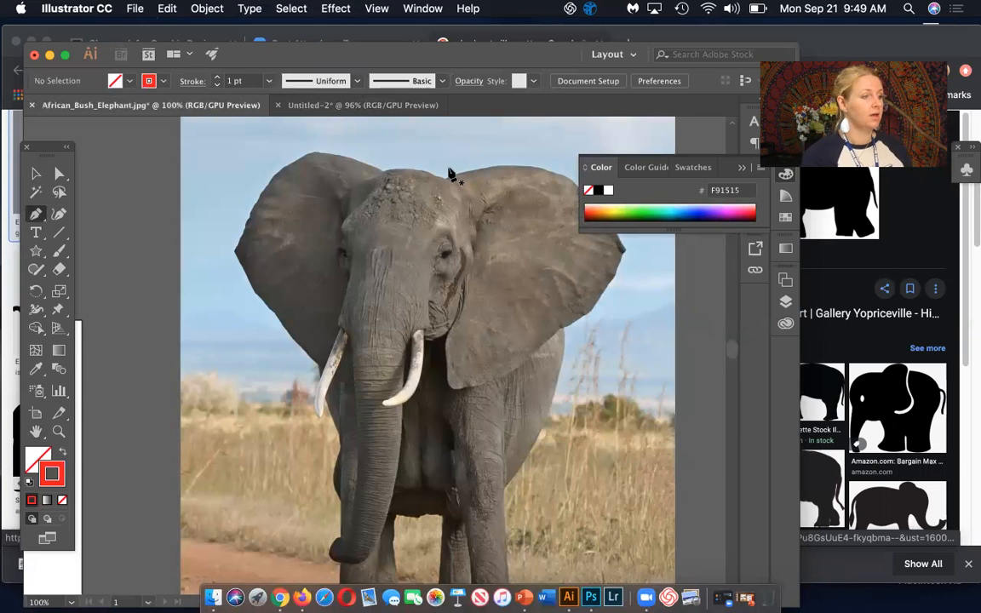
{"action": "left_click", "coordinate": [217, 77]}
Step: Trace the elephant's left ear with the Pen tool from the head over the top to its outer tip, making the tip a corner
{"action": "left_click", "coordinate": [384, 174]}
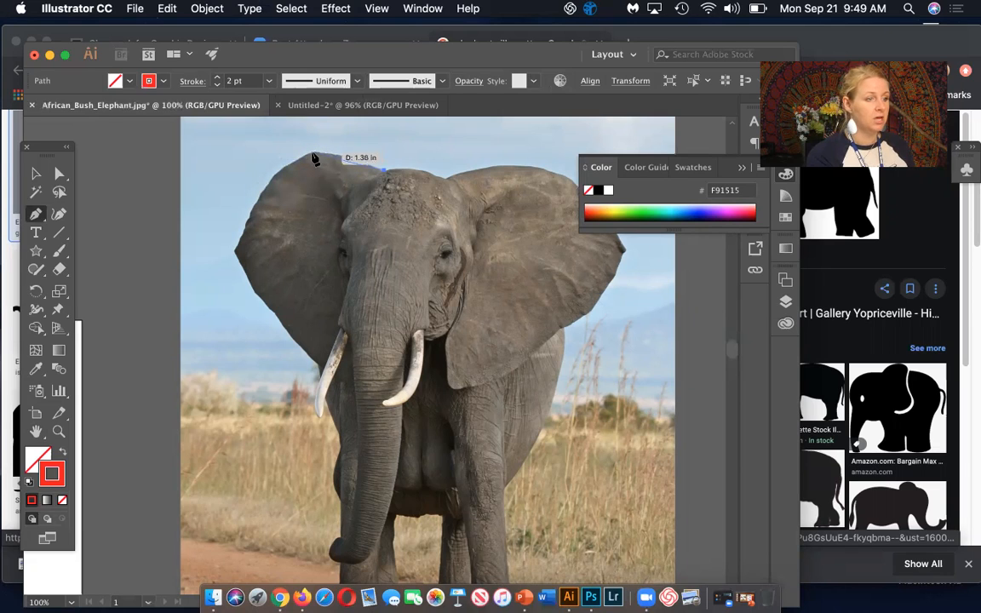
{"action": "left_click_drag", "start_coordinate": [294, 154], "coordinate": [282, 152]}
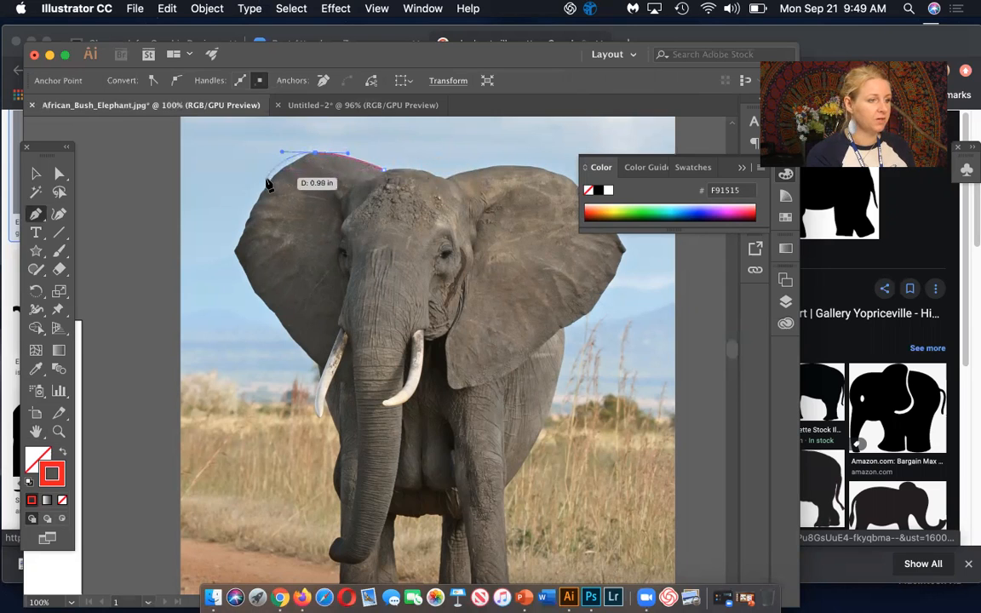
{"action": "left_click", "coordinate": [315, 154]}
{"action": "left_click", "coordinate": [279, 170]}
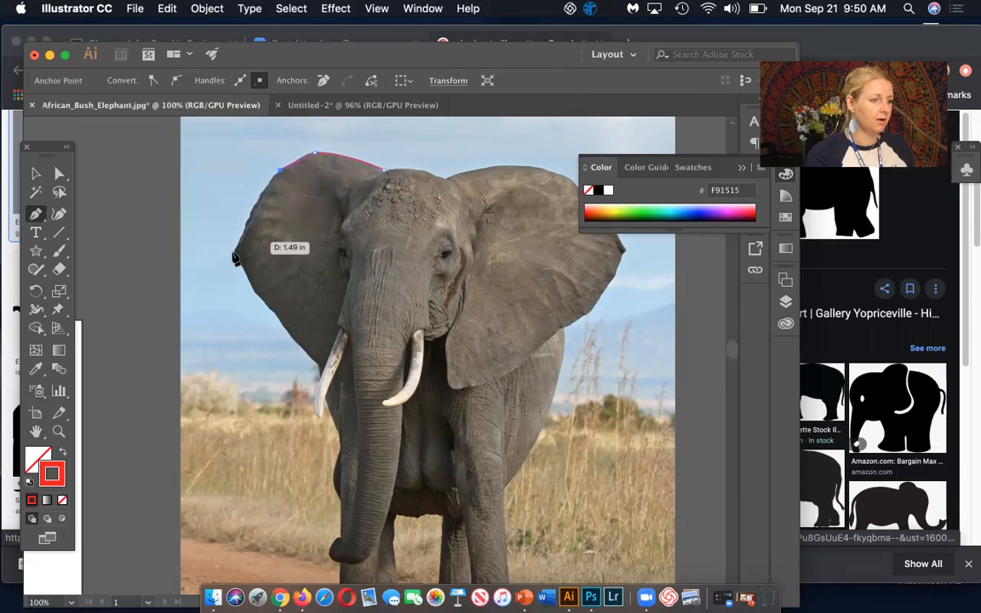
{"action": "left_click_drag", "start_coordinate": [236, 255], "coordinate": [227, 286]}
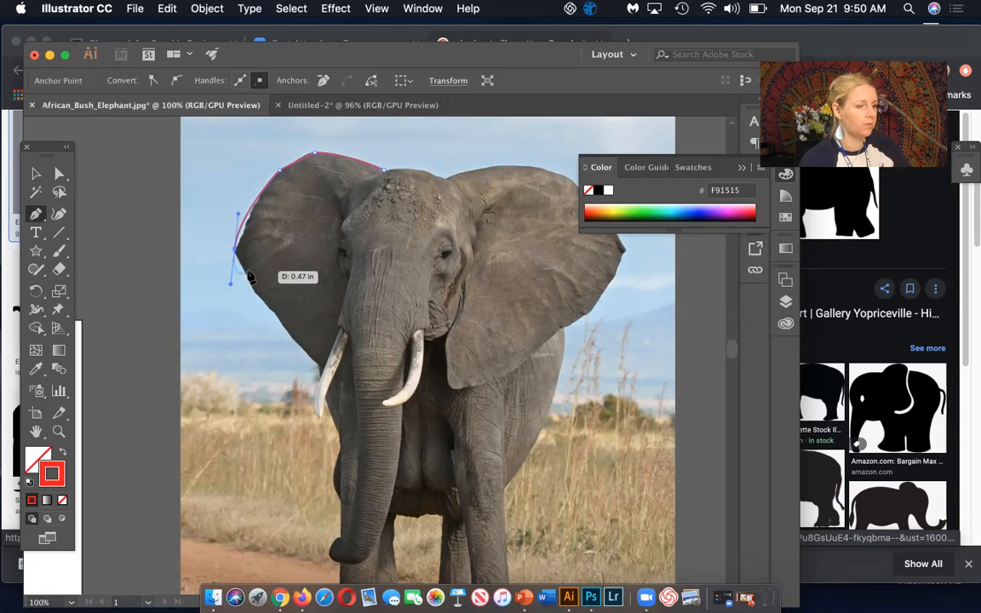
{"action": "scroll", "coordinate": [247, 276], "scroll_direction": "up", "scroll_amount": 5}
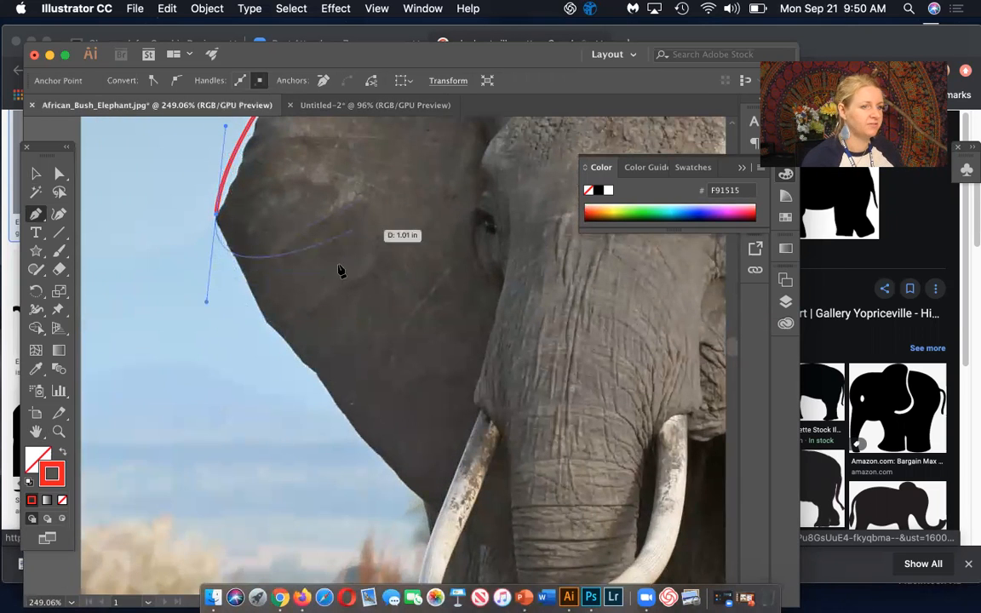
{"action": "left_click", "coordinate": [216, 220]}
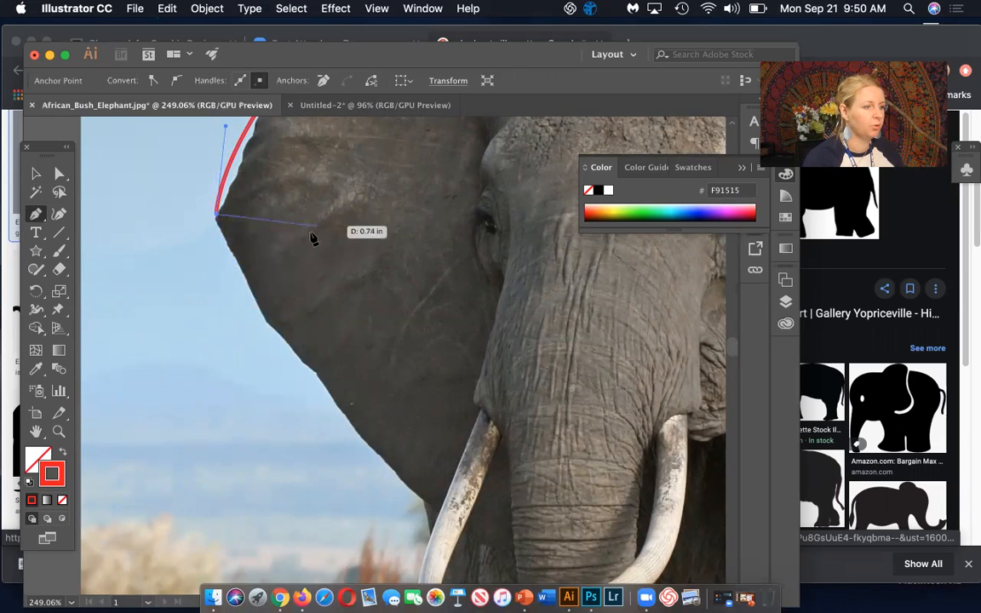
Step: Continue the pen path along the left ear's lower edge from its outer tip down to the left tusk
{"action": "mouse_move", "coordinate": [265, 320]}
{"action": "left_mouse_down"}
{"action": "mouse_move", "coordinate": [349, 327]}
{"action": "mouse_move", "coordinate": [276, 317]}
{"action": "mouse_move", "coordinate": [277, 332]}
{"action": "left_mouse_up"}
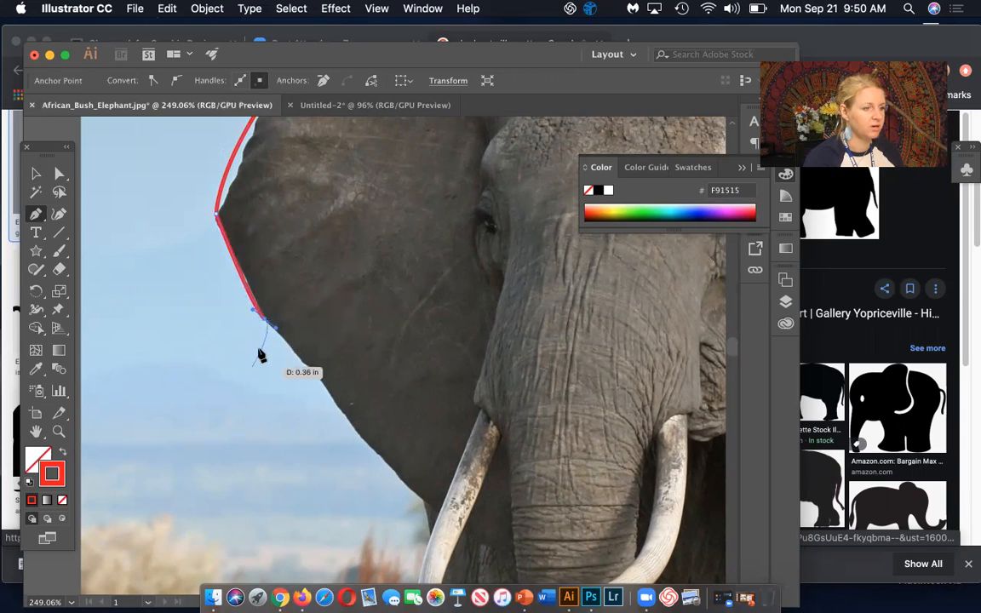
{"action": "left_click", "coordinate": [265, 319]}
{"action": "left_click", "coordinate": [317, 373]}
{"action": "mouse_move", "coordinate": [423, 498]}
{"action": "left_mouse_down"}
{"action": "mouse_move", "coordinate": [436, 504]}
{"action": "mouse_move", "coordinate": [443, 494]}
{"action": "mouse_move", "coordinate": [435, 506]}
{"action": "left_mouse_up"}
{"action": "left_click", "coordinate": [425, 500]}
{"action": "left_click", "coordinate": [430, 532]}
Step: Trace the outline around the tip of the left tusk and back up to the leg's edge, ending on a corner anchor
{"action": "scroll", "coordinate": [432, 537], "scroll_direction": "down", "scroll_amount": 3}
{"action": "scroll", "coordinate": [432, 536], "scroll_direction": "left", "scroll_amount": 1}
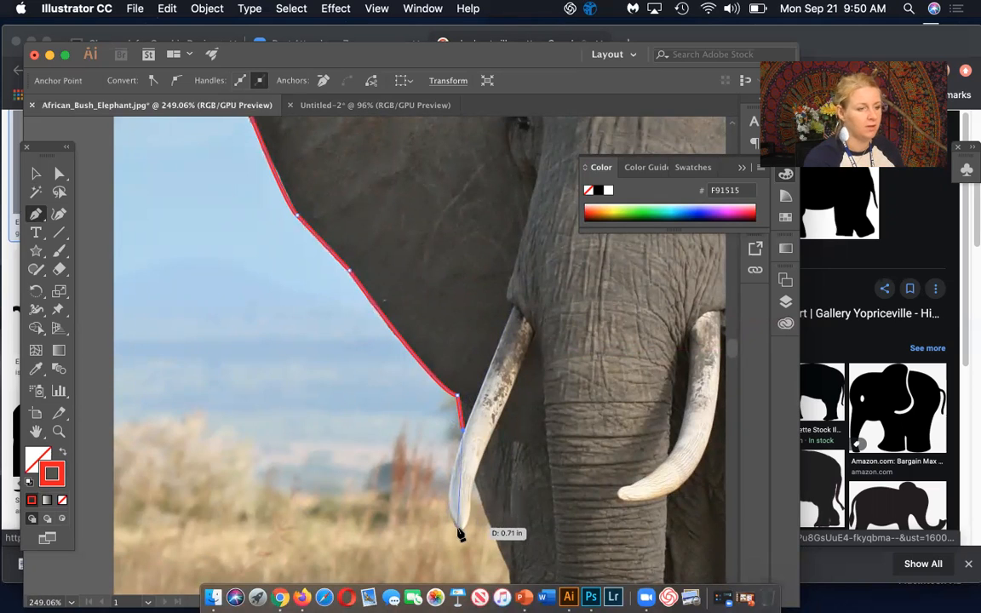
{"action": "left_click_drag", "start_coordinate": [461, 528], "coordinate": [481, 575]}
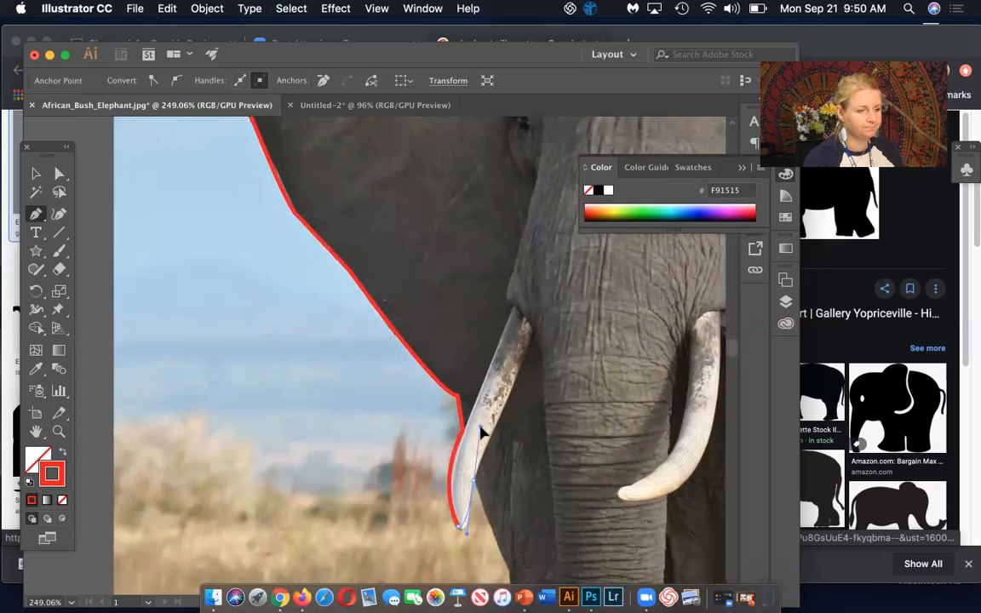
{"action": "left_click", "coordinate": [472, 480]}
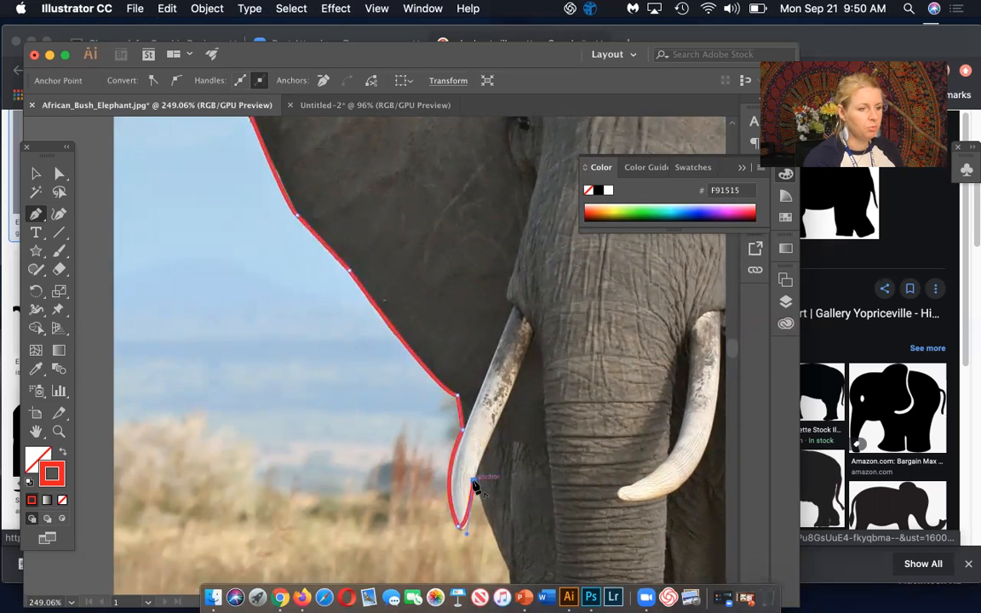
Step: Extend the pen path below the left tusk down the outer edge of the front leg, curving around its bulge
{"action": "scroll", "coordinate": [544, 509], "scroll_direction": "down", "scroll_amount": 5}
{"action": "left_click", "coordinate": [455, 417]}
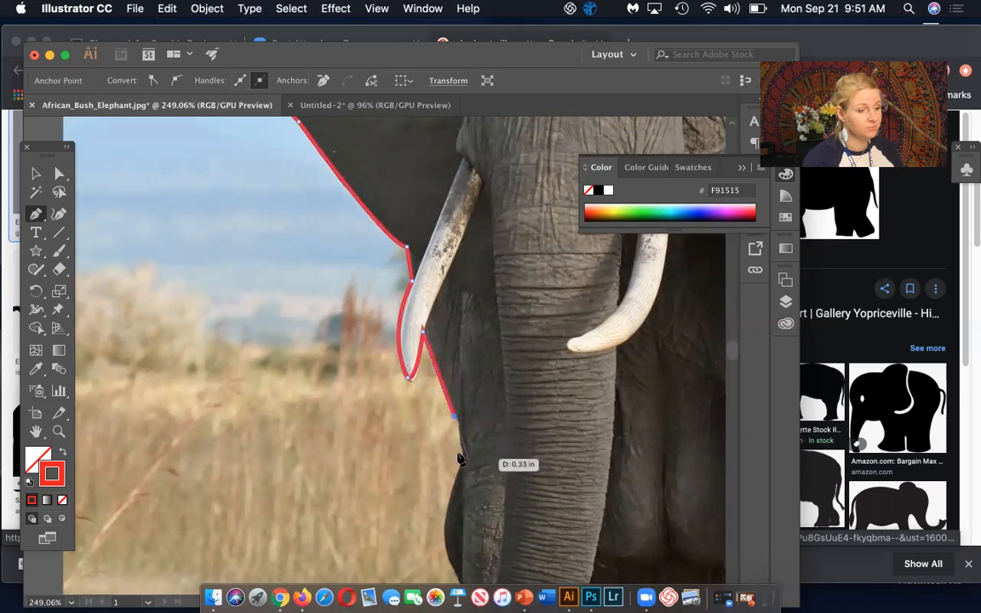
{"action": "left_click", "coordinate": [460, 452]}
{"action": "scroll", "coordinate": [441, 536], "scroll_direction": "down", "scroll_amount": 5}
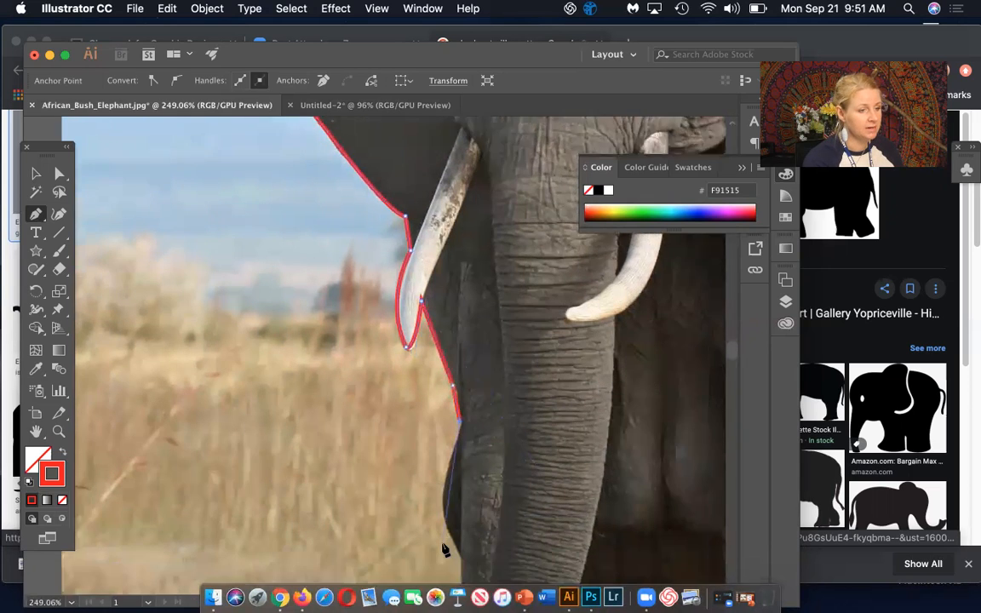
{"action": "left_click_drag", "start_coordinate": [435, 493], "coordinate": [429, 515]}
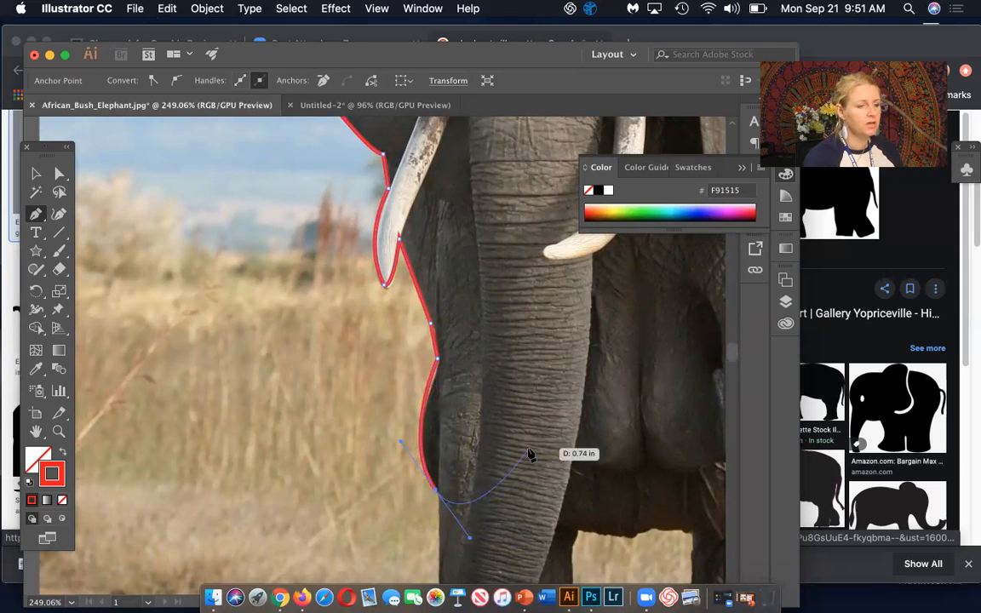
{"action": "scroll", "coordinate": [528, 454], "scroll_direction": "down", "scroll_amount": 10}
{"action": "scroll", "coordinate": [528, 454], "scroll_direction": "right", "scroll_amount": 8}
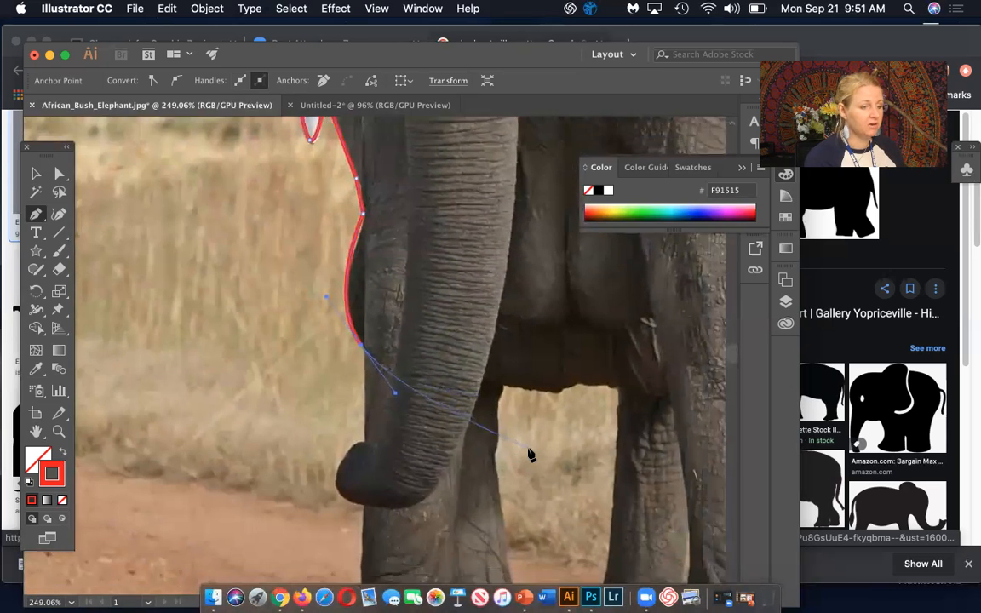
{"action": "scroll", "coordinate": [528, 454], "scroll_direction": "down", "scroll_amount": 10}
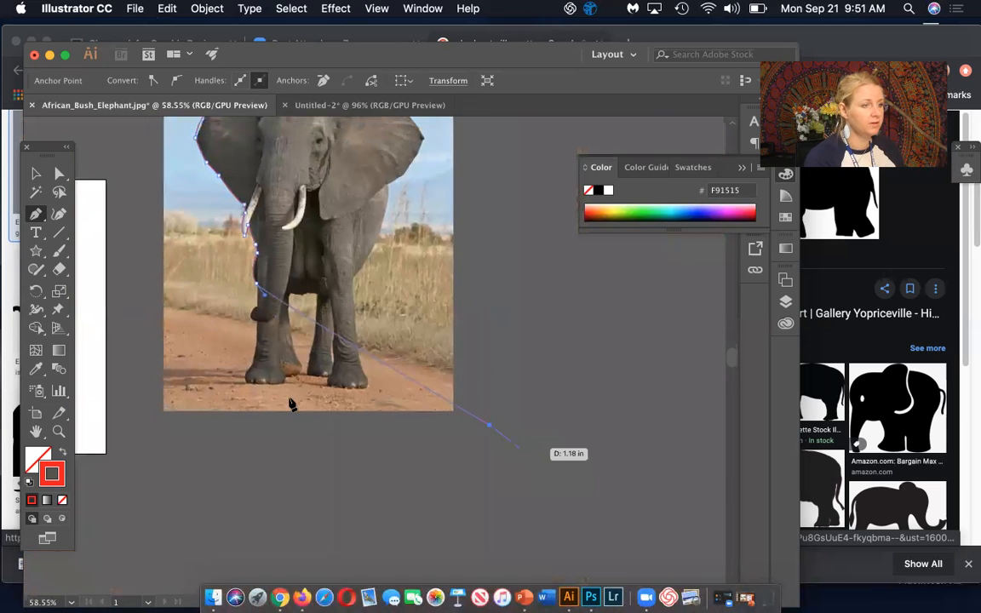
{"action": "scroll", "coordinate": [238, 347], "scroll_direction": "up", "scroll_amount": 10}
{"action": "scroll", "coordinate": [238, 347], "scroll_direction": "left", "scroll_amount": 3}
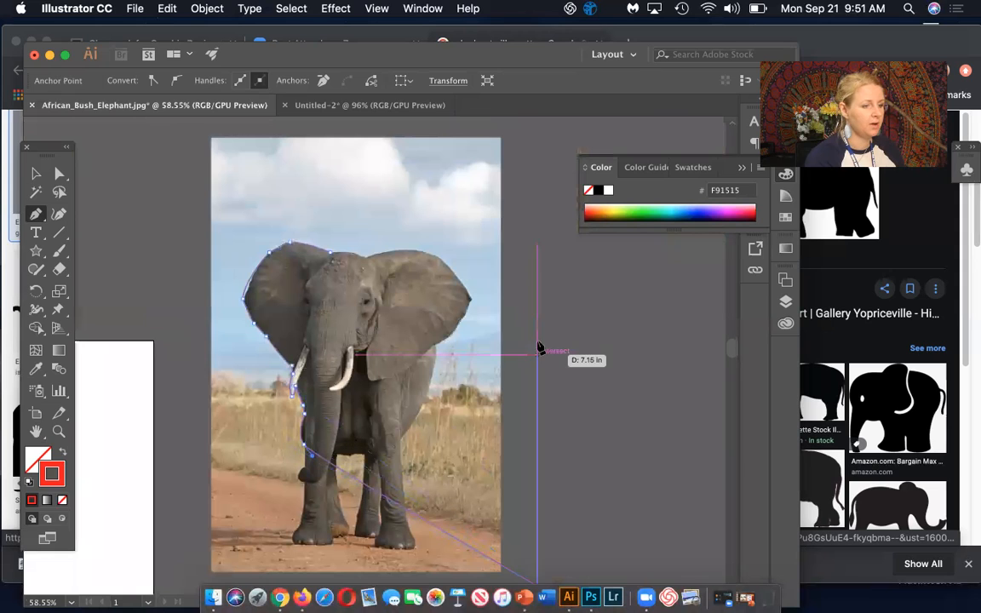
Step: Close the pen path at its start on the head with a rough corner beside the photo, and move the photo and outline apart
{"action": "left_click", "coordinate": [503, 382]}
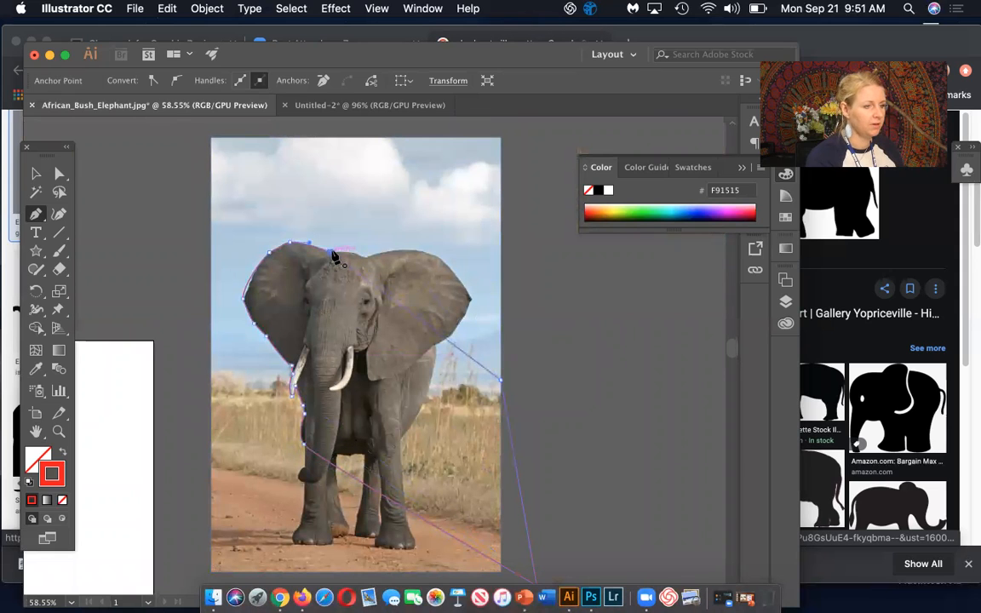
{"action": "left_click", "coordinate": [343, 268]}
{"action": "left_click", "coordinate": [37, 174]}
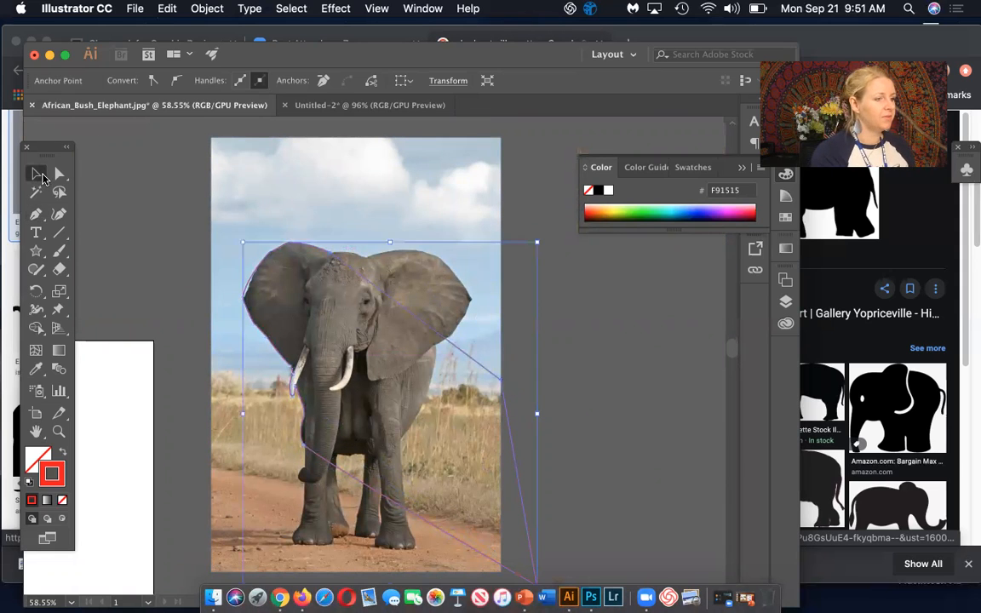
{"action": "left_click_drag", "start_coordinate": [256, 185], "coordinate": [576, 204]}
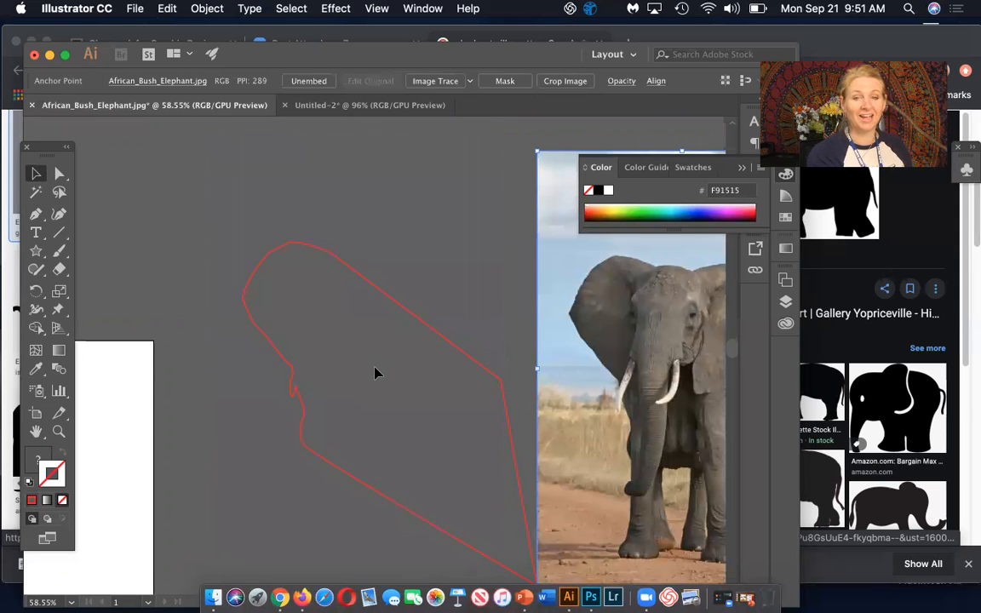
{"action": "left_click_drag", "start_coordinate": [391, 302], "coordinate": [342, 254]}
{"action": "scroll", "coordinate": [342, 253], "scroll_direction": "down", "scroll_amount": 5}
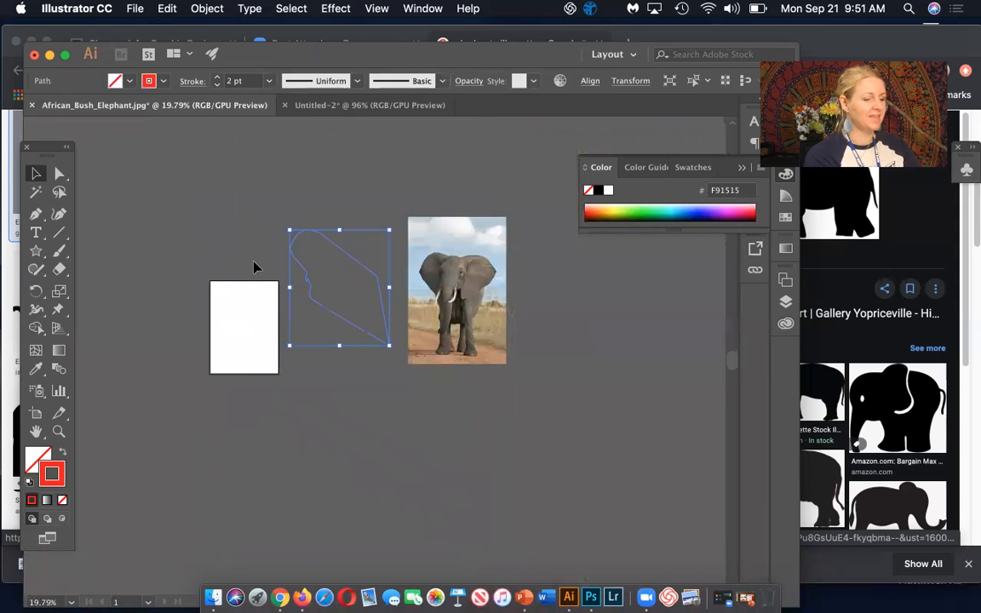
Step: Place two duplicates of the closed outline above the artboard and photo, and copy and paste one more
{"action": "left_click_drag", "start_coordinate": [288, 192], "coordinate": [390, 162]}
{"action": "left_click", "coordinate": [462, 184]}
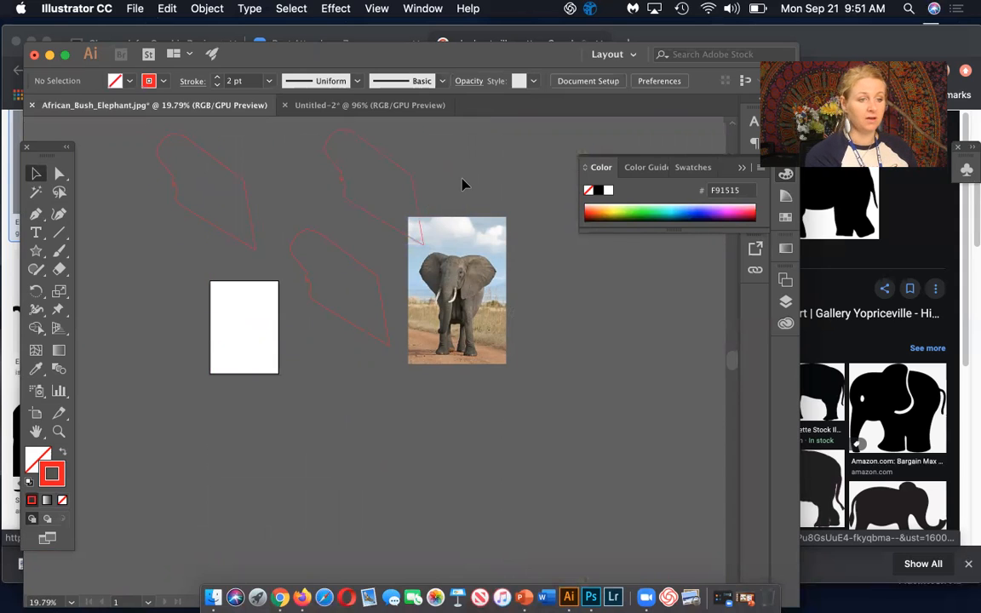
{"action": "left_click", "coordinate": [336, 251]}
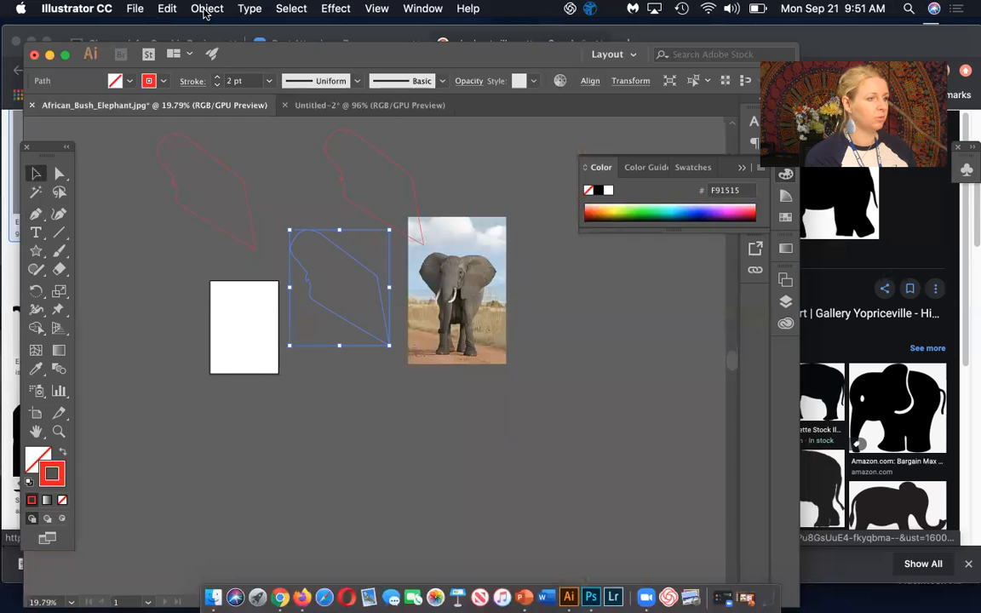
{"action": "left_click", "coordinate": [166, 9]}
{"action": "left_click", "coordinate": [168, 81]}
{"action": "left_click", "coordinate": [167, 9]}
{"action": "left_click", "coordinate": [175, 95]}
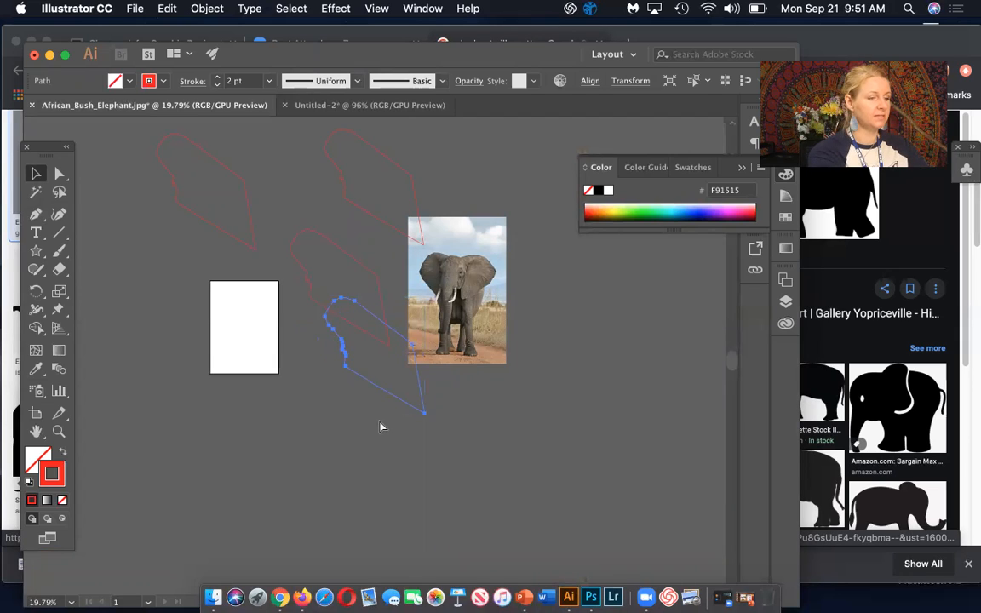
Step: Delete the traced outline and all of its copies, keeping the elephant photo
{"action": "left_click_drag", "start_coordinate": [393, 402], "coordinate": [343, 272]}
{"action": "key", "text": "super+a"}
{"action": "key", "text": "BackSpace"}
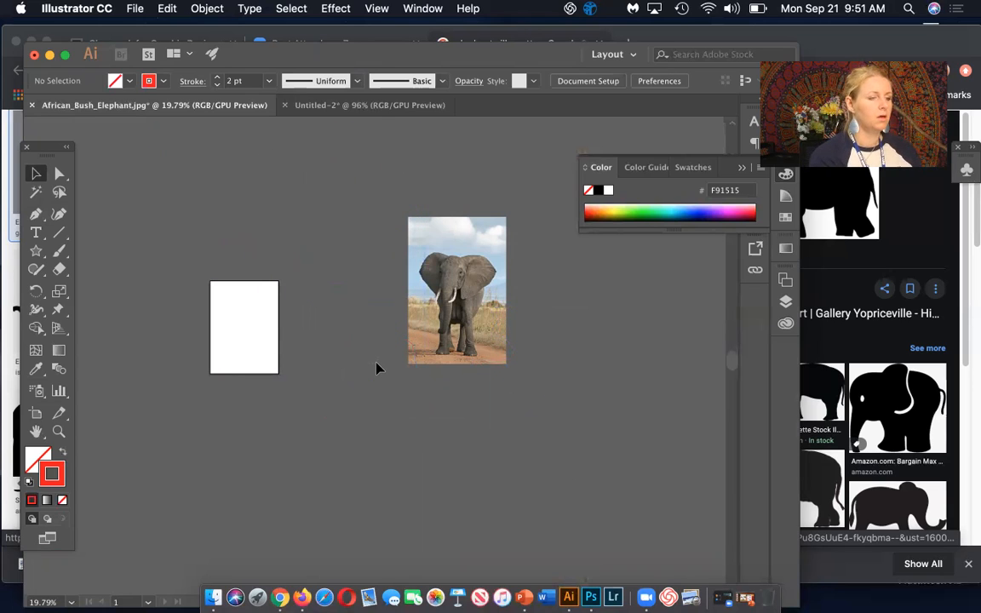
Step: In the Untitled-2 document, image-trace the elephant silhouette with the Silhouettes preset, shift it slightly down the artboard and expand the tracing
{"action": "left_click", "coordinate": [328, 106]}
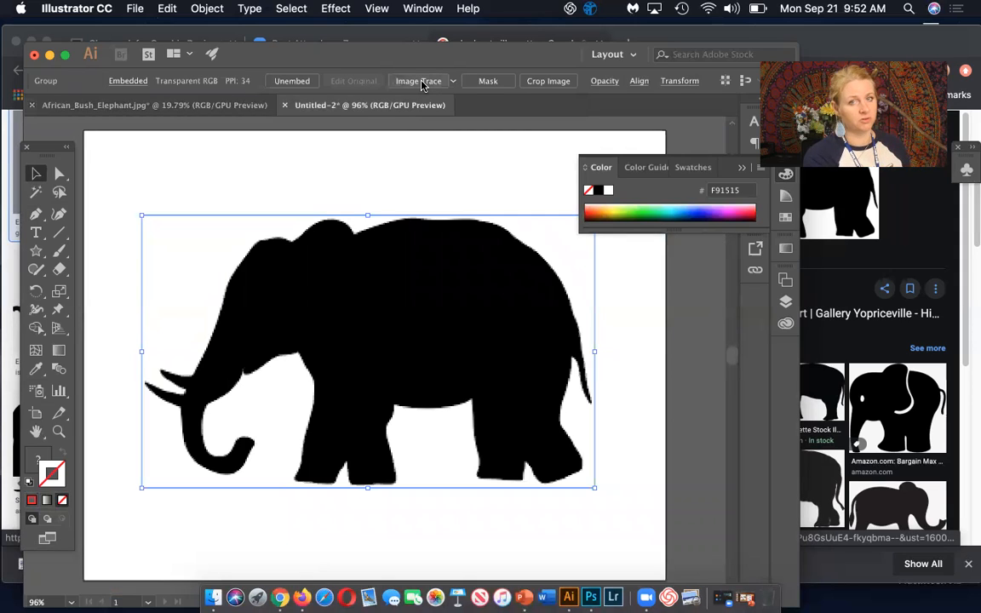
{"action": "left_click", "coordinate": [454, 84]}
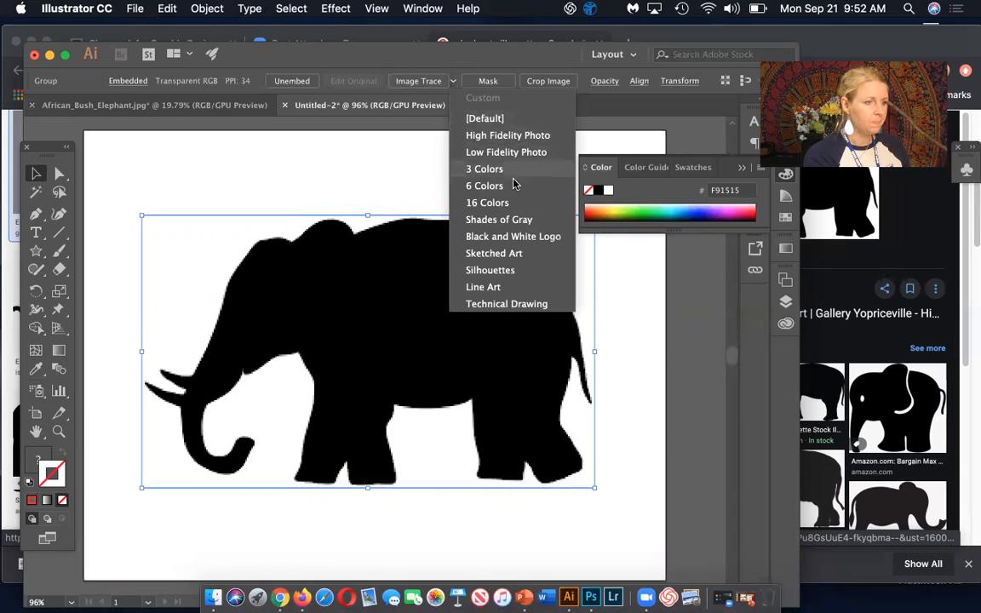
{"action": "left_click", "coordinate": [508, 274]}
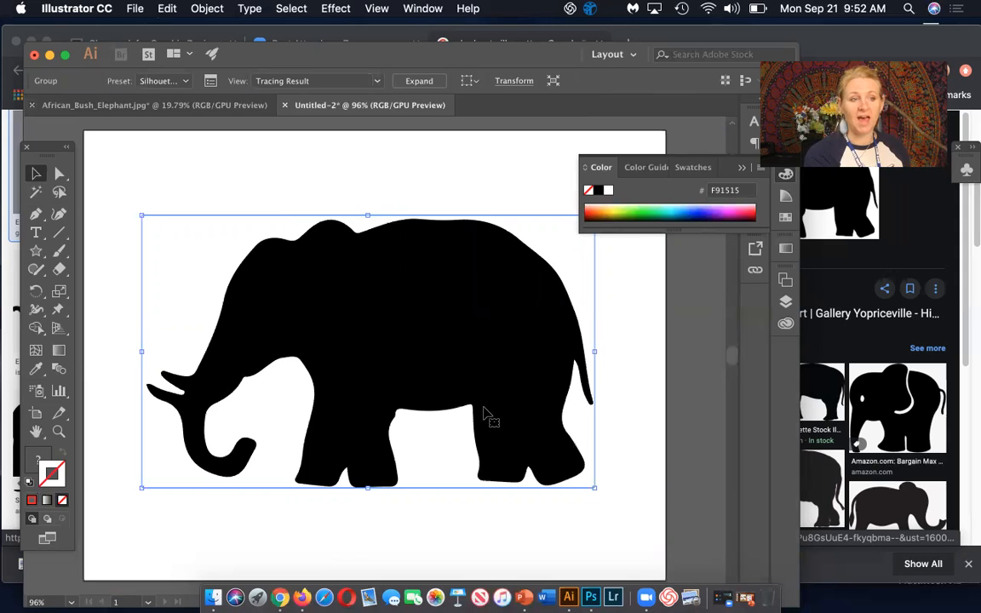
{"action": "mouse_move", "coordinate": [483, 415]}
{"action": "left_mouse_down"}
{"action": "mouse_move", "coordinate": [508, 412]}
{"action": "mouse_move", "coordinate": [439, 349]}
{"action": "mouse_move", "coordinate": [481, 449]}
{"action": "mouse_move", "coordinate": [485, 436]}
{"action": "left_mouse_up"}
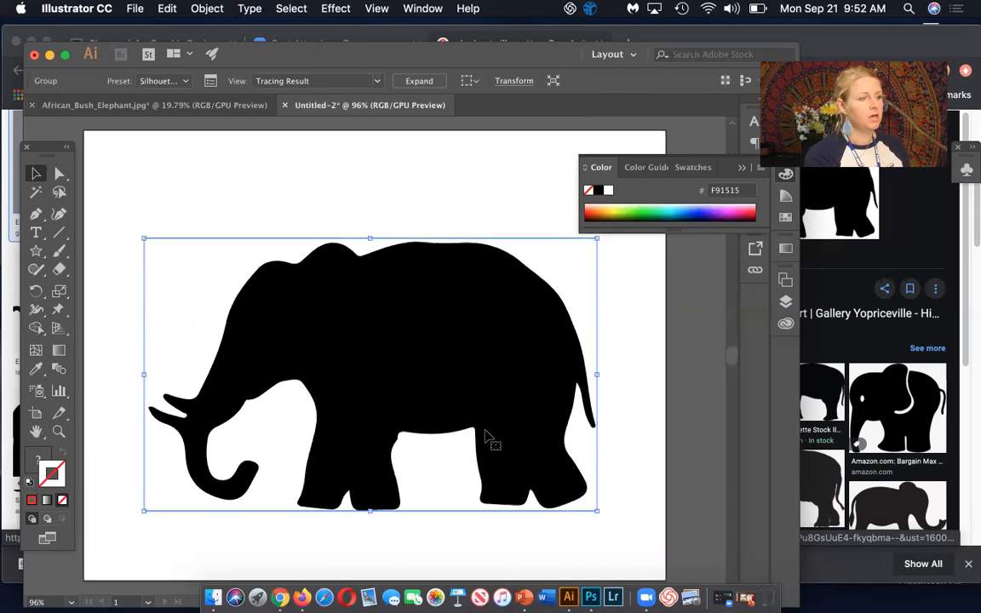
{"action": "left_click", "coordinate": [418, 86]}
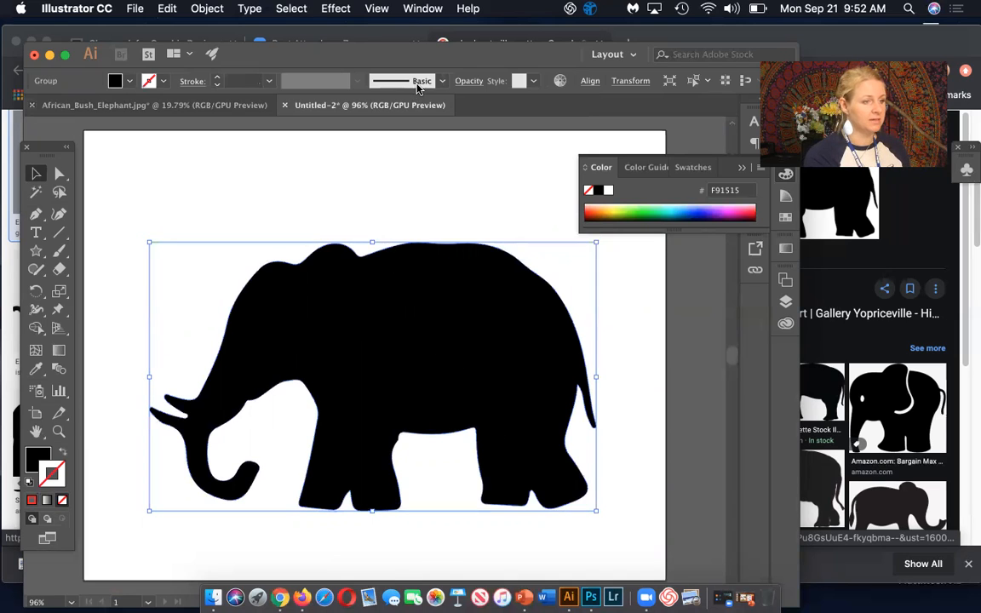
{"action": "left_click", "coordinate": [385, 237]}
{"action": "left_click", "coordinate": [398, 379]}
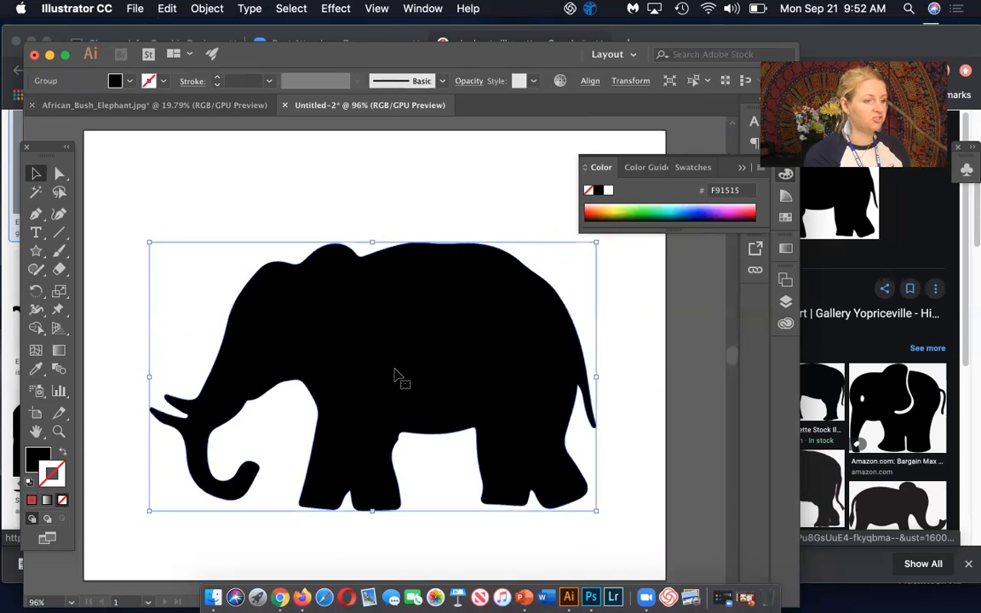
{"action": "double_click", "coordinate": [317, 345]}
{"action": "left_click", "coordinate": [314, 344]}
{"action": "left_click", "coordinate": [214, 185]}
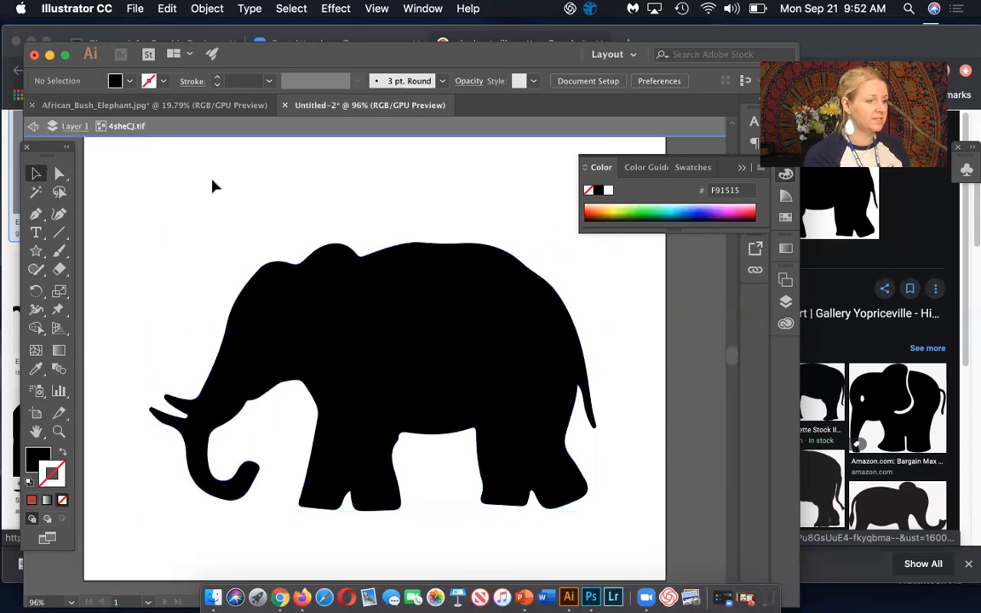
{"action": "double_click", "coordinate": [213, 184]}
Step: Try to lengthen the elephant's two tusks by moving their tip anchors with the Direct Selection tool, and undo both changes
{"action": "left_click", "coordinate": [59, 173]}
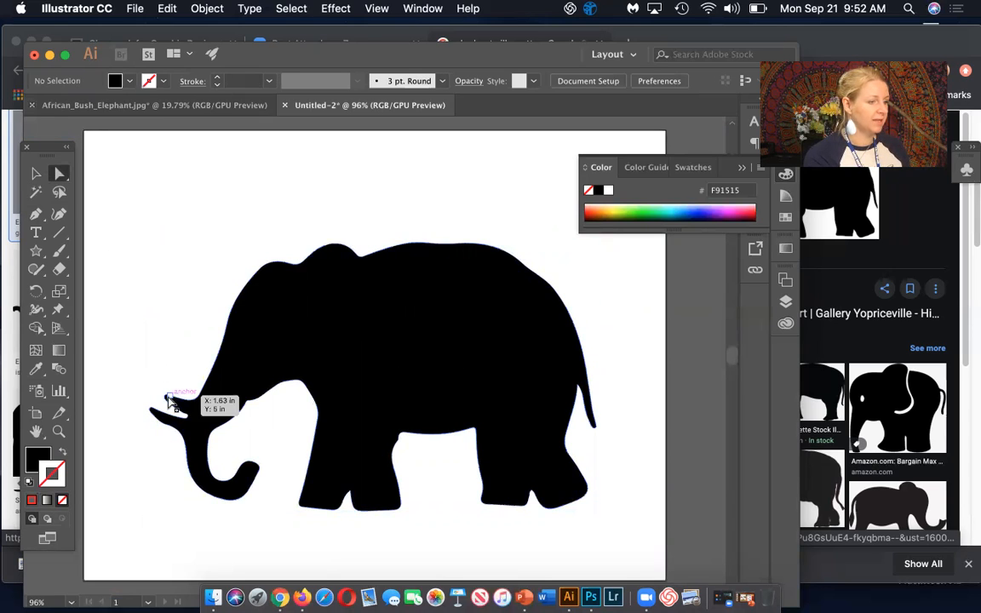
{"action": "left_click_drag", "start_coordinate": [168, 400], "coordinate": [157, 345]}
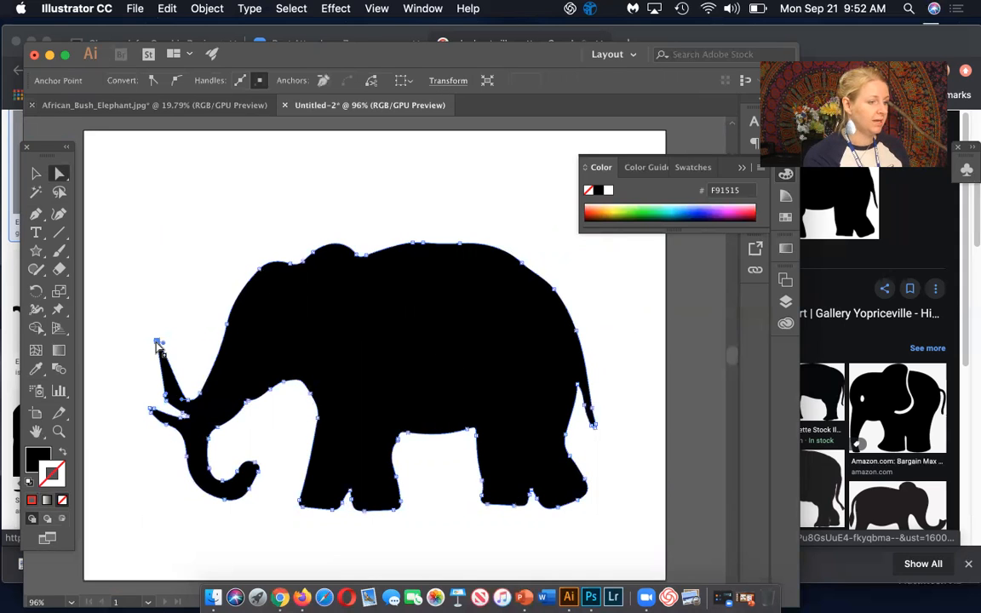
{"action": "left_click_drag", "start_coordinate": [152, 410], "coordinate": [129, 391]}
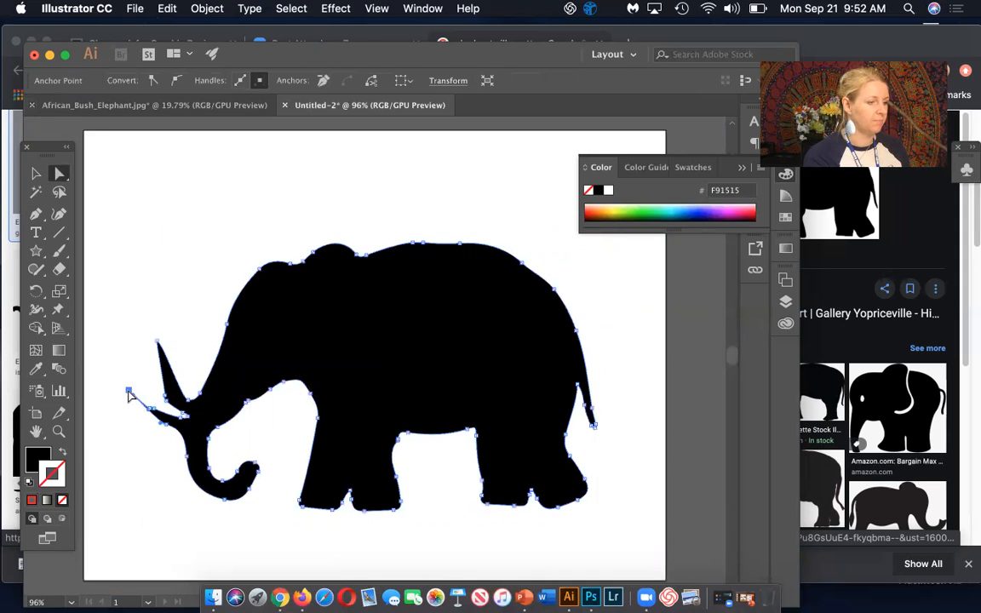
{"action": "key", "text": "super+z"}
{"action": "key", "text": "super+z"}
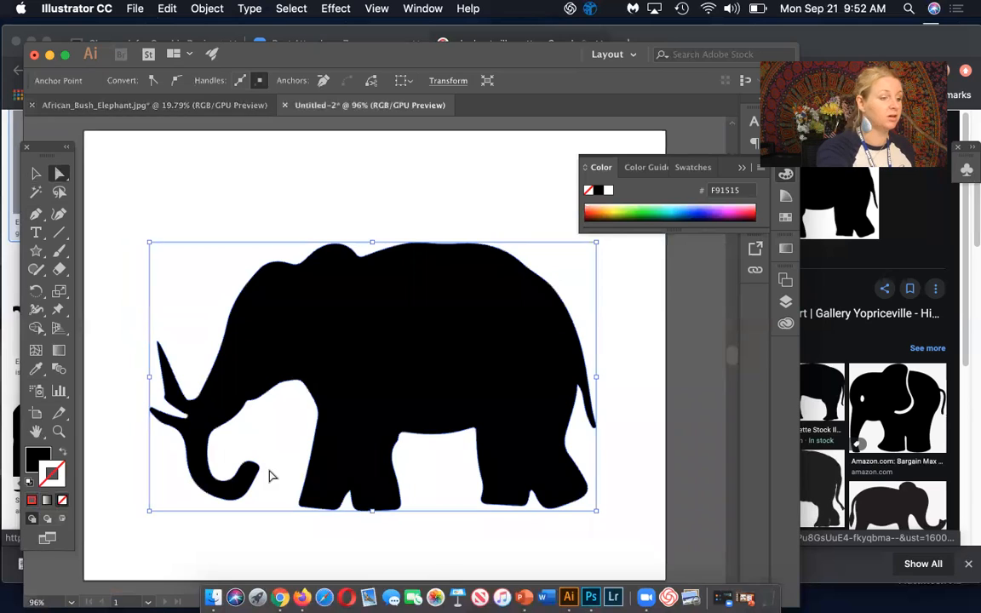
Step: Lengthen the elephant's tail by moving its tip anchor outward and down
{"action": "left_click_drag", "start_coordinate": [594, 425], "coordinate": [616, 446]}
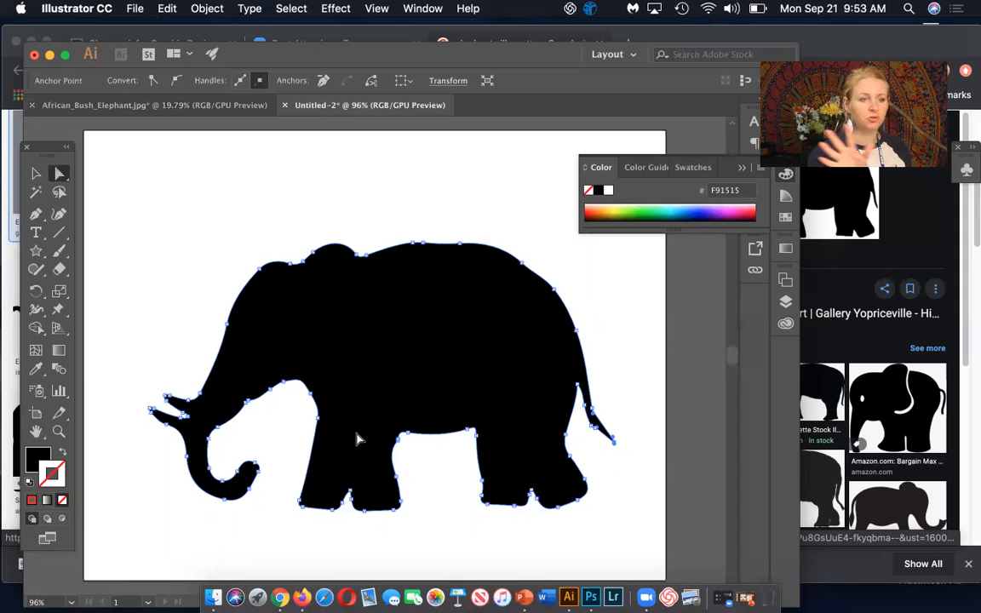
Step: Duplicate the elephant silhouette three times outside the artboard: one above it, one beside it and one diagonally above
{"action": "scroll", "coordinate": [358, 439], "scroll_direction": "down", "scroll_amount": 5}
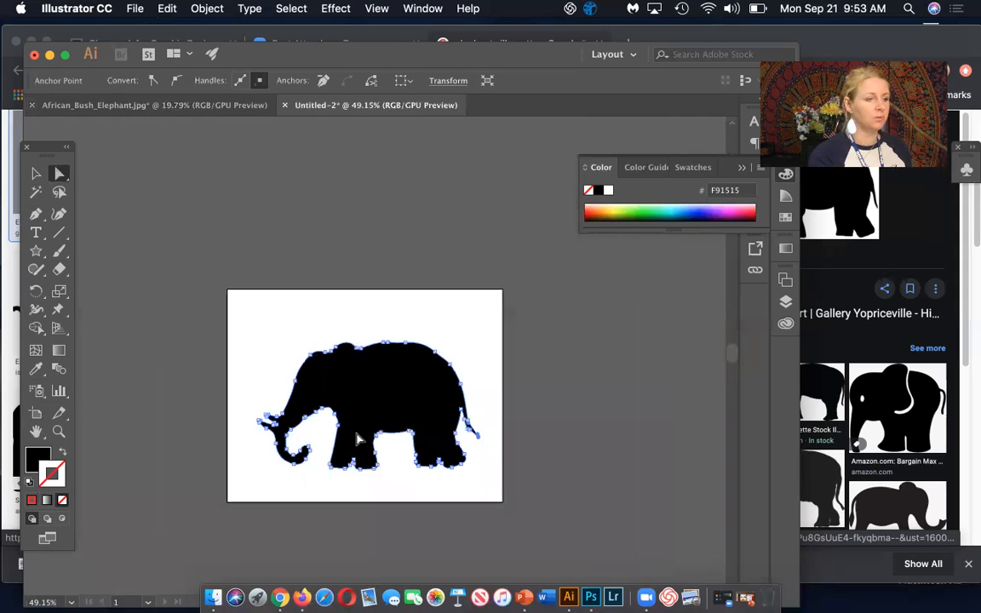
{"action": "left_click", "coordinate": [36, 173]}
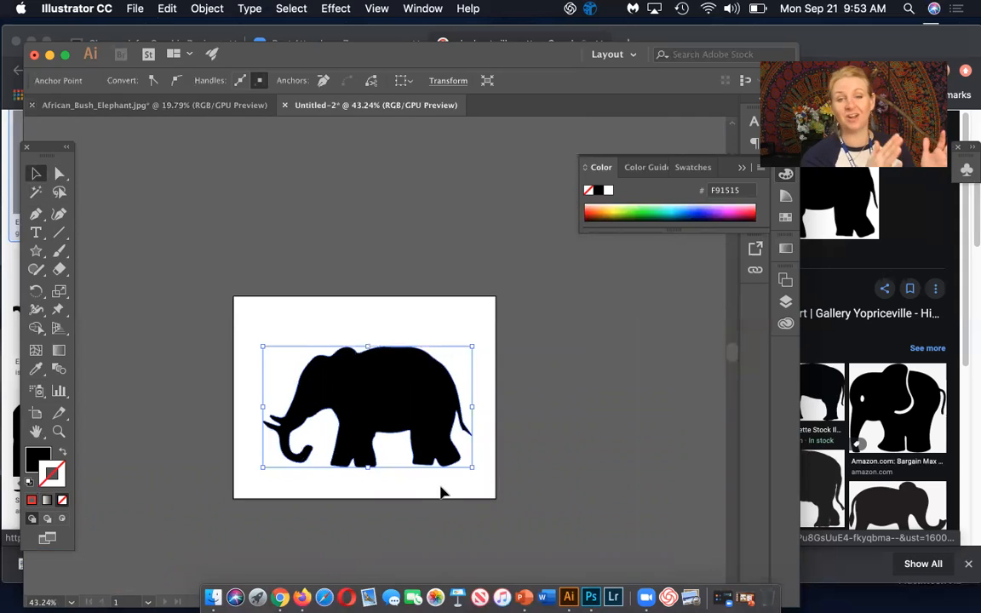
{"action": "left_click_drag", "start_coordinate": [429, 422], "coordinate": [634, 375]}
{"action": "left_click_drag", "start_coordinate": [638, 325], "coordinate": [633, 173]}
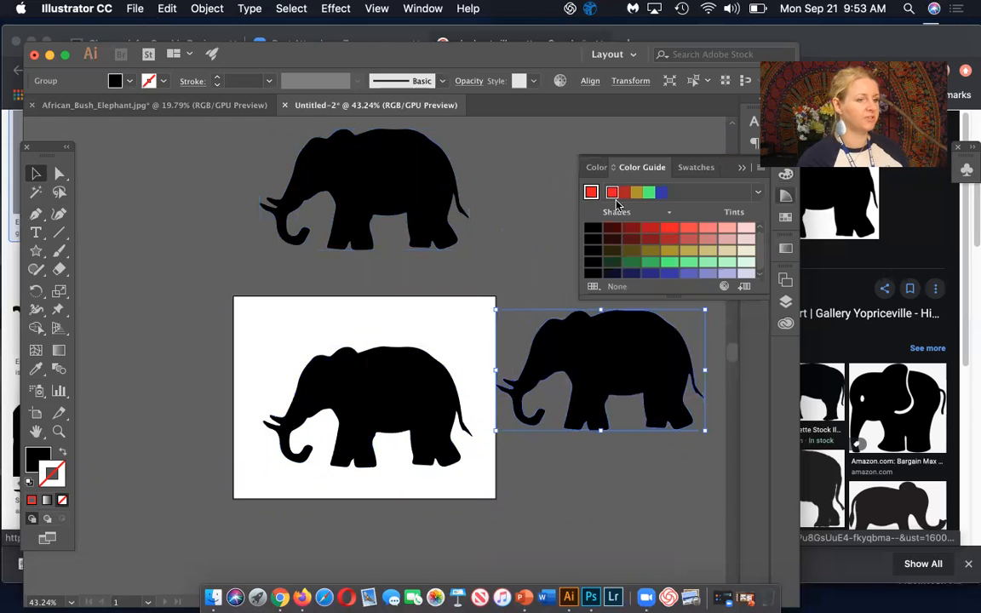
{"action": "left_click", "coordinate": [746, 168]}
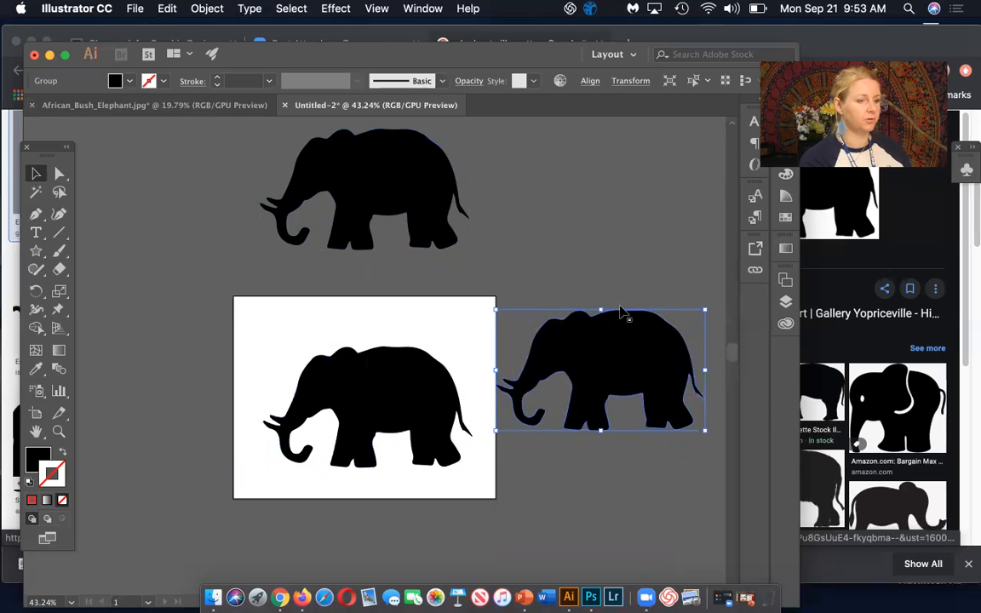
{"action": "left_click_drag", "start_coordinate": [617, 365], "coordinate": [629, 184]}
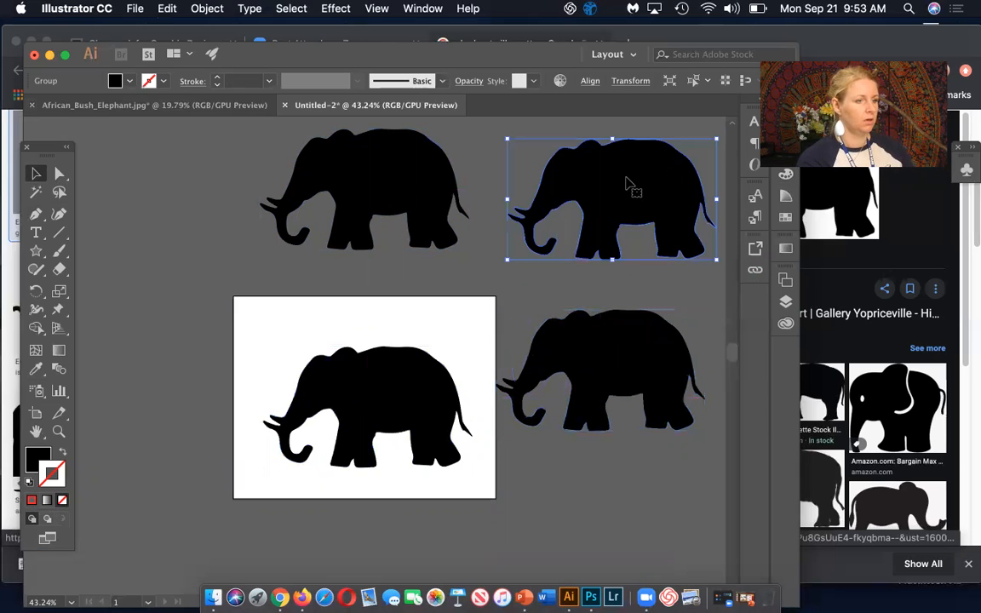
Step: Add white mesh points with the Mesh tool across the head, belly, back and rump of the elephant on the artboard
{"action": "left_click", "coordinate": [383, 405]}
{"action": "scroll", "coordinate": [384, 405], "scroll_direction": "down", "scroll_amount": 1}
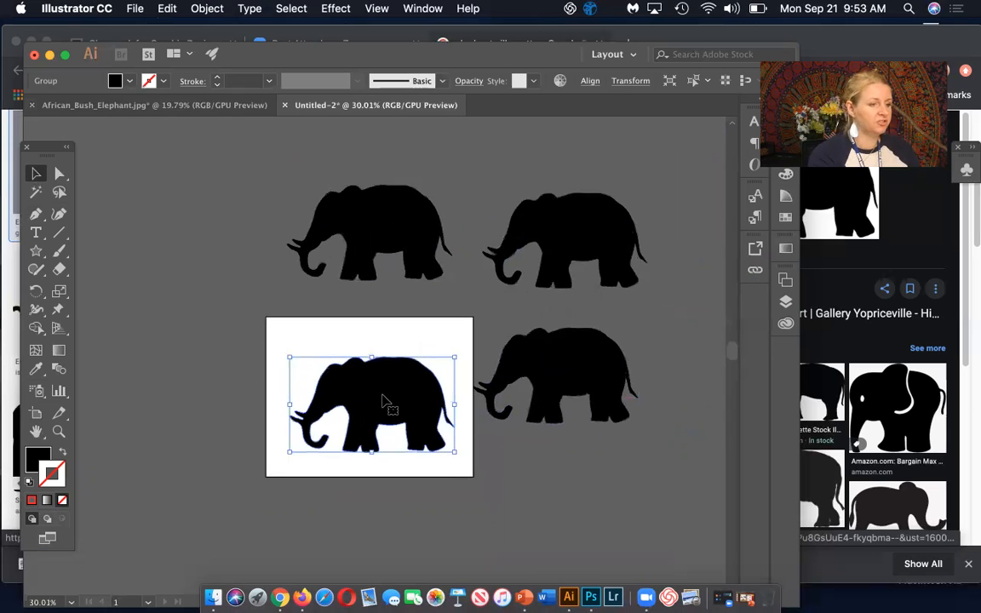
{"action": "scroll", "coordinate": [384, 405], "scroll_direction": "up", "scroll_amount": 2}
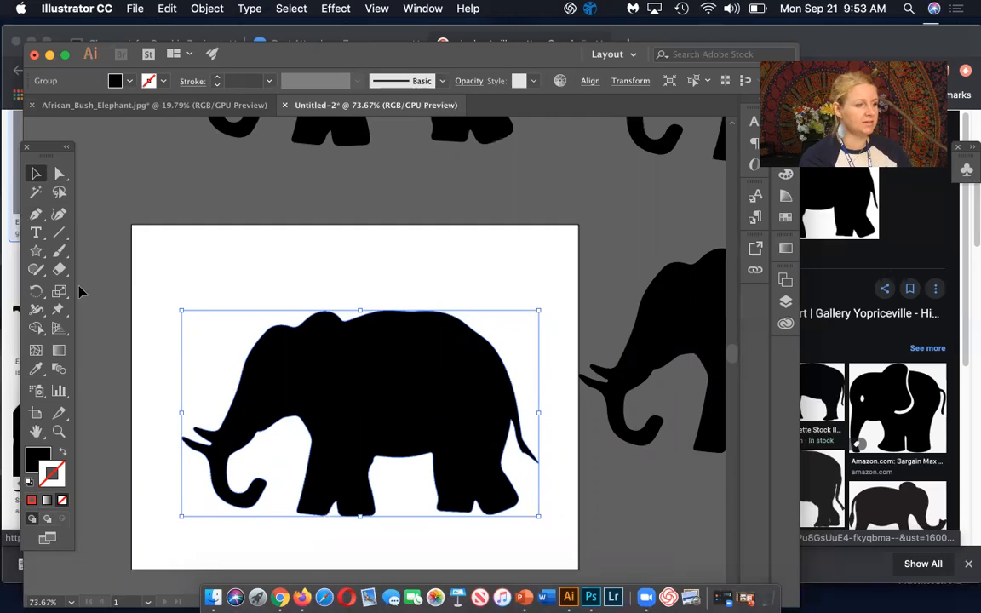
{"action": "left_click", "coordinate": [39, 354]}
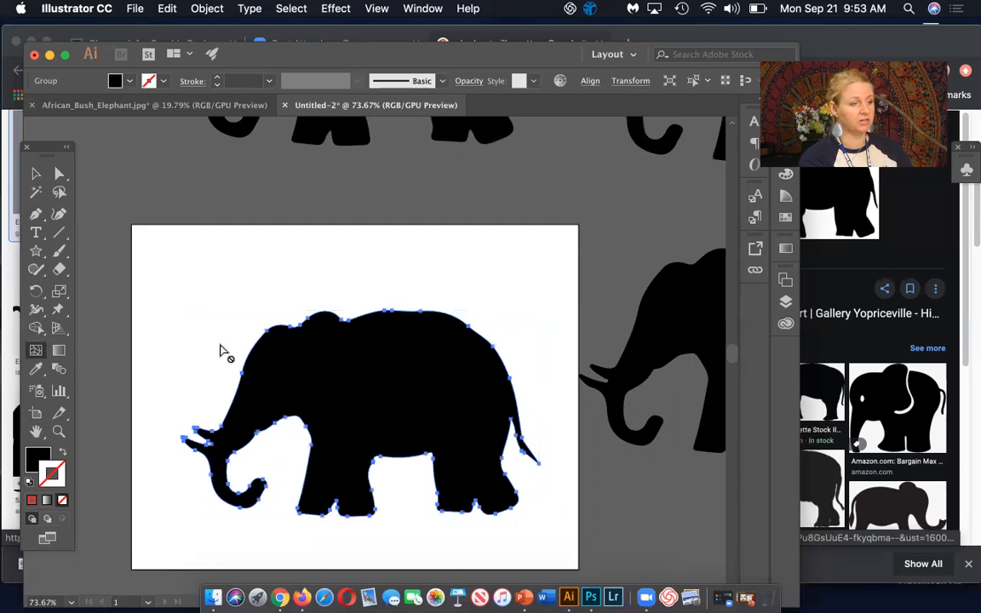
{"action": "left_click", "coordinate": [255, 353]}
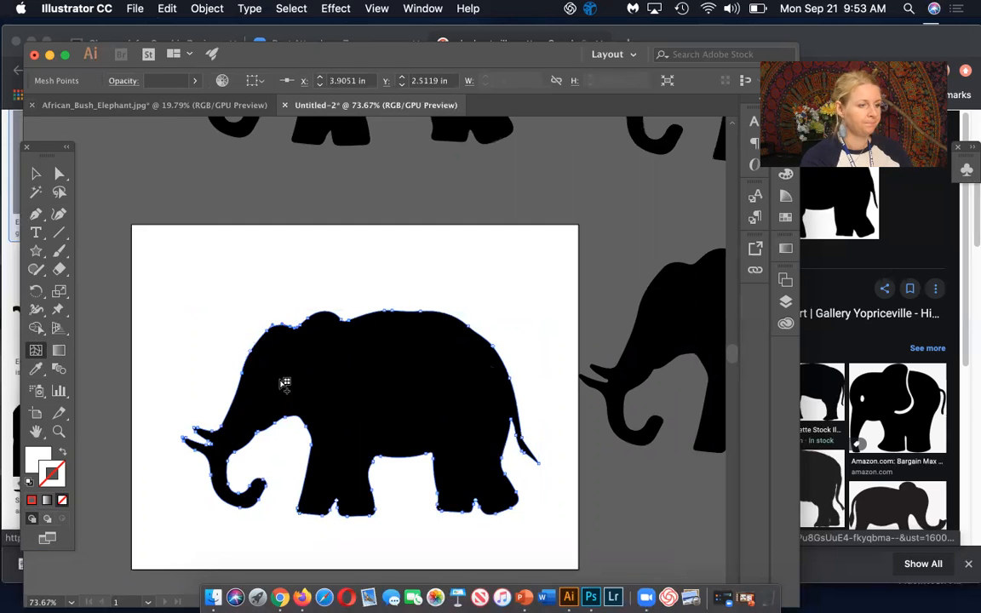
{"action": "left_click", "coordinate": [279, 375]}
{"action": "left_click", "coordinate": [432, 431]}
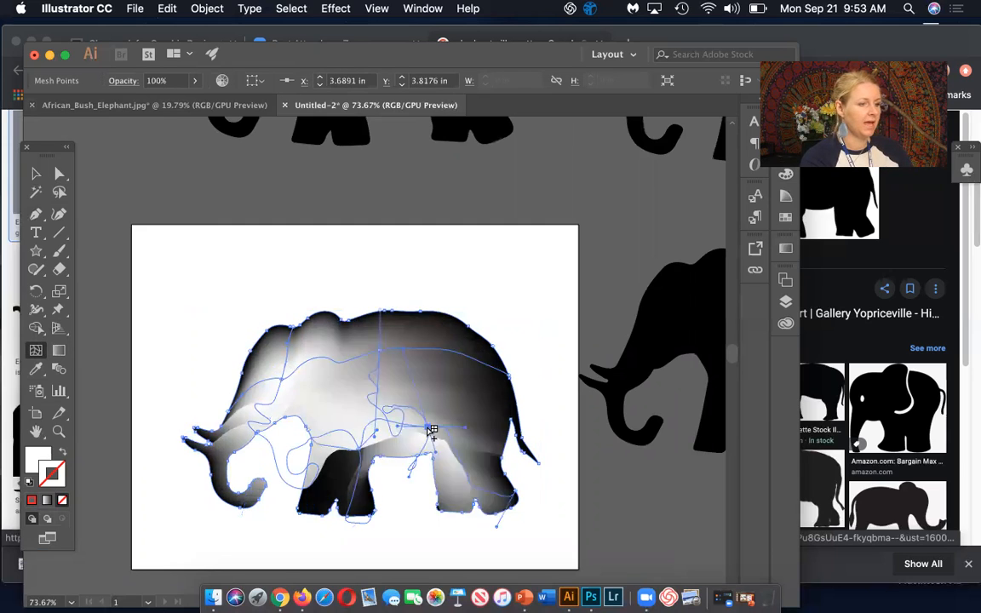
{"action": "left_click", "coordinate": [459, 369]}
{"action": "left_click", "coordinate": [417, 326]}
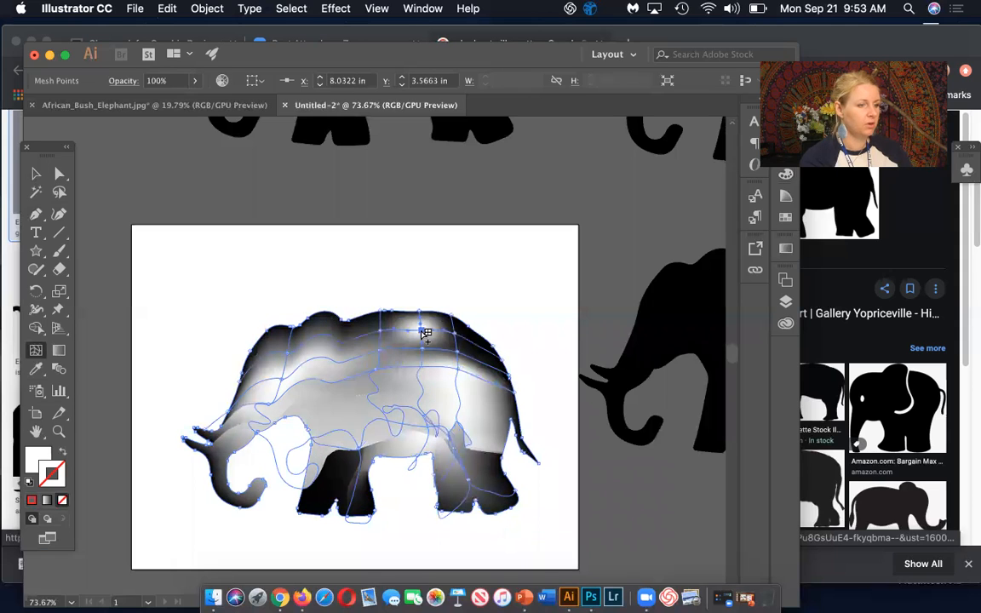
{"action": "left_click", "coordinate": [333, 411]}
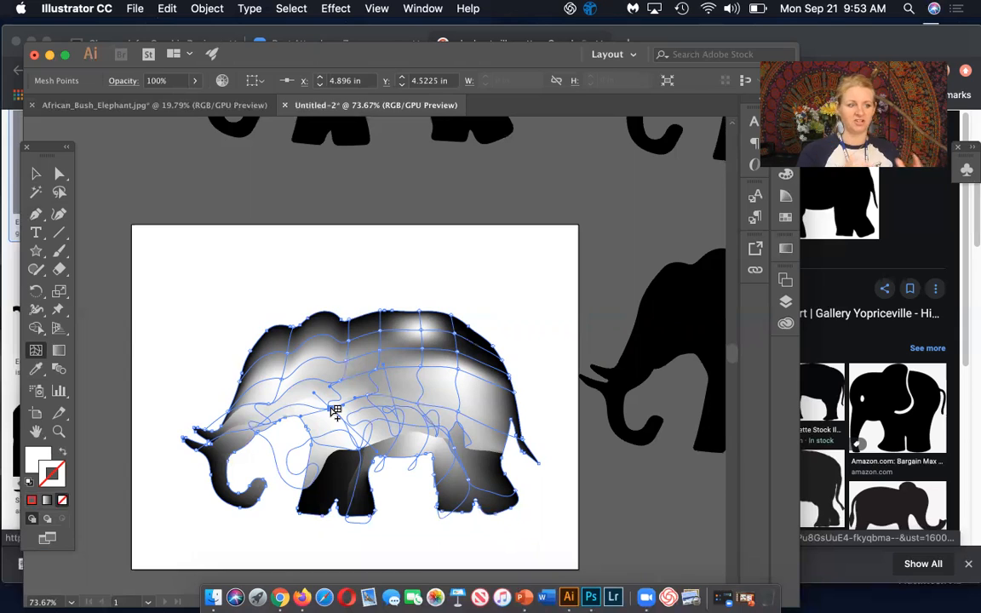
{"action": "left_click", "coordinate": [470, 404]}
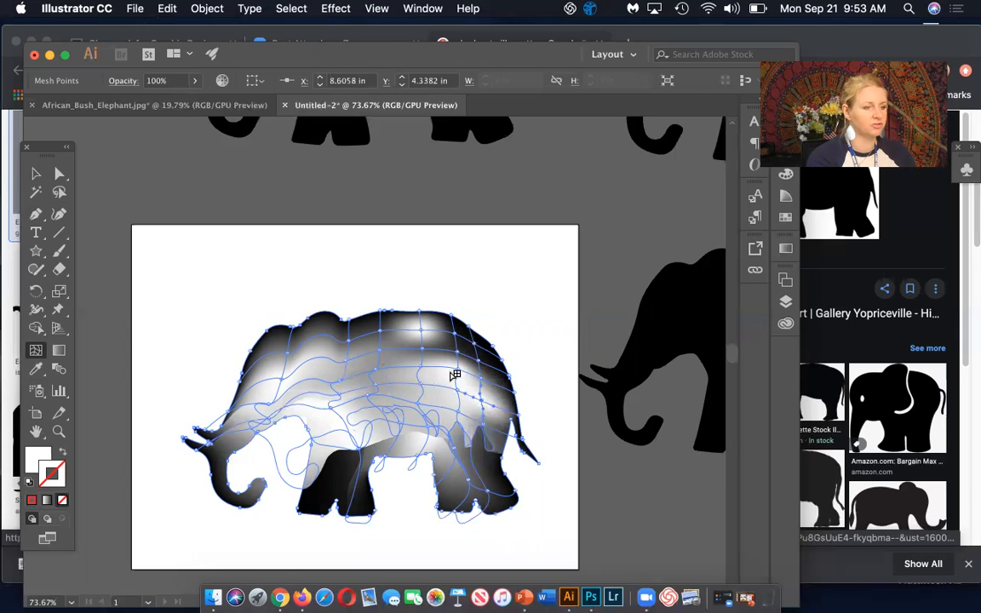
Step: Show the color swatches and apply cyan to a mesh point on the upper rump of the artboard elephant
{"action": "left_click", "coordinate": [38, 455]}
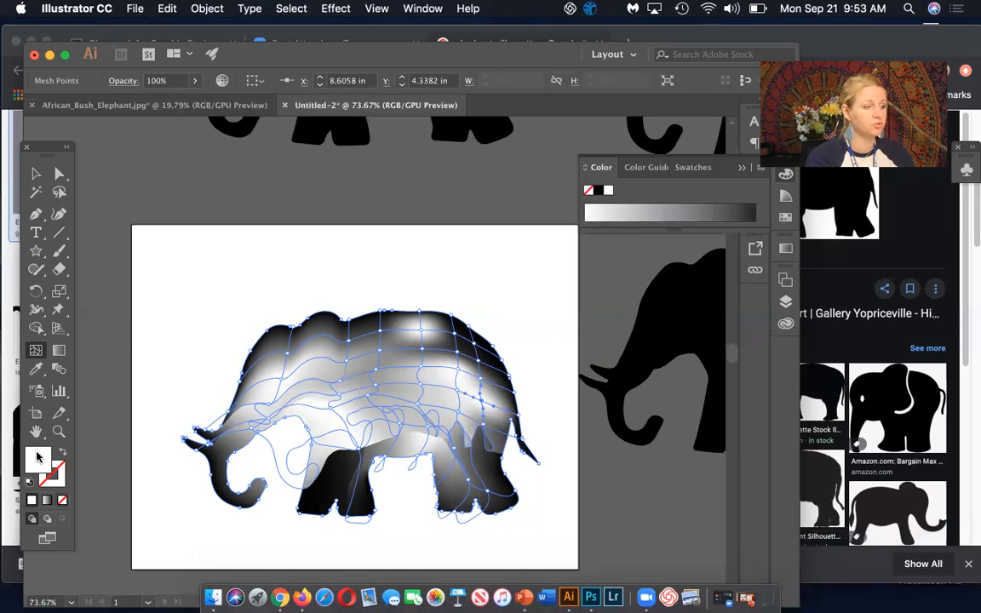
{"action": "left_click", "coordinate": [785, 218]}
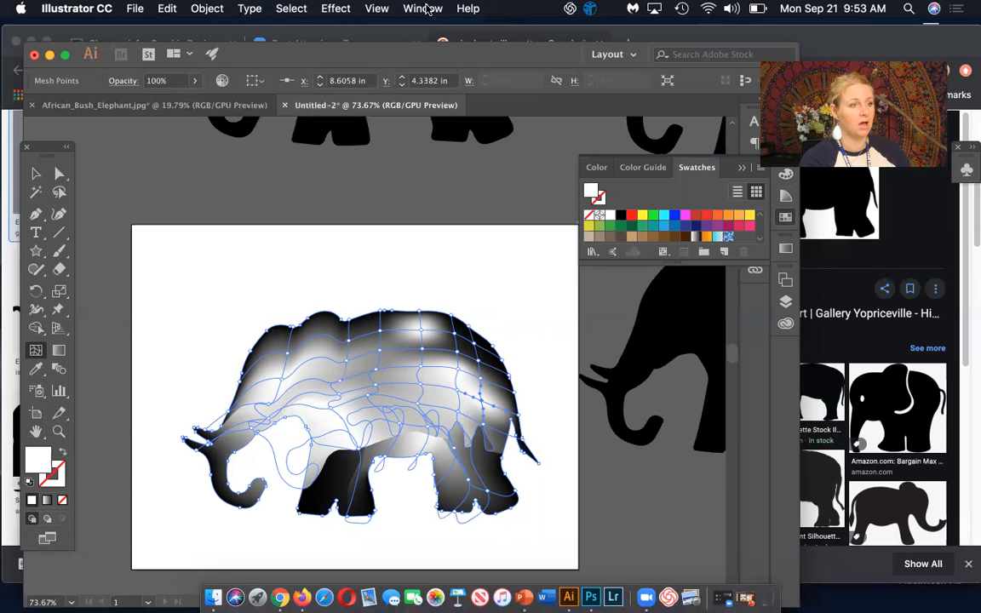
{"action": "left_click", "coordinate": [424, 8]}
{"action": "scroll", "coordinate": [424, 532], "scroll_direction": "down", "scroll_amount": 1}
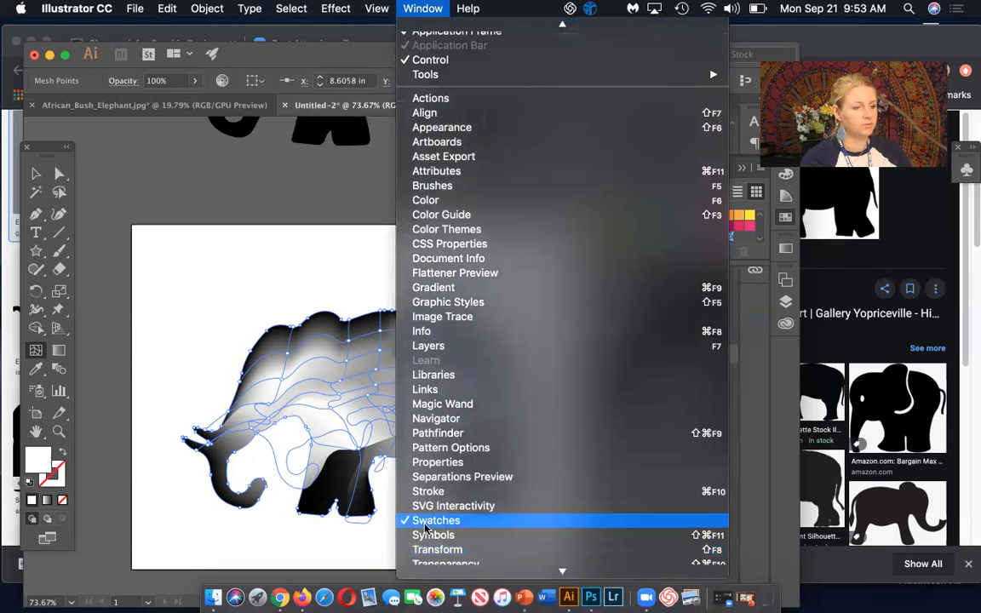
{"action": "left_click", "coordinate": [379, 563]}
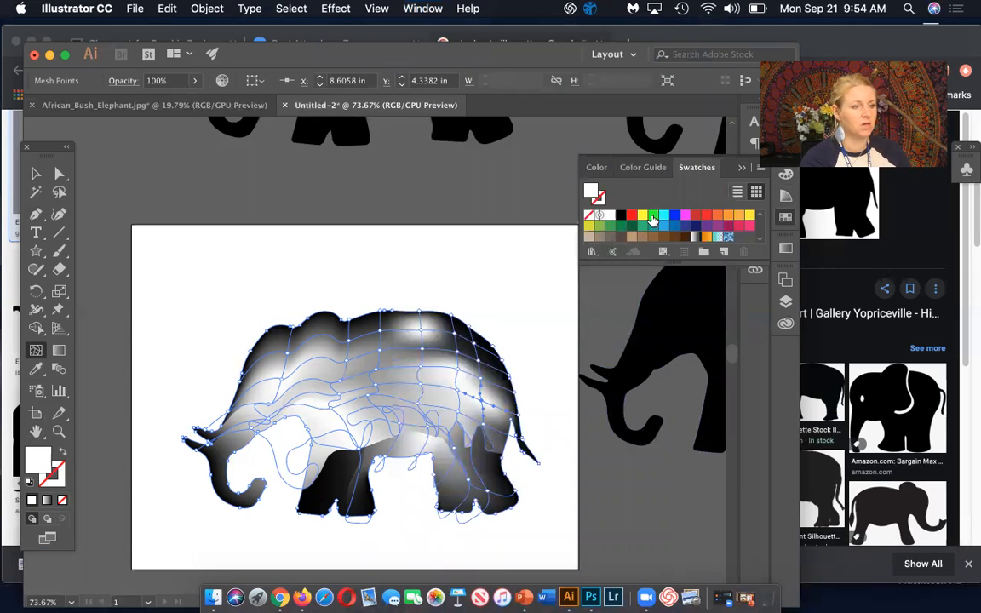
{"action": "scroll", "coordinate": [653, 221], "scroll_direction": "down", "scroll_amount": 2}
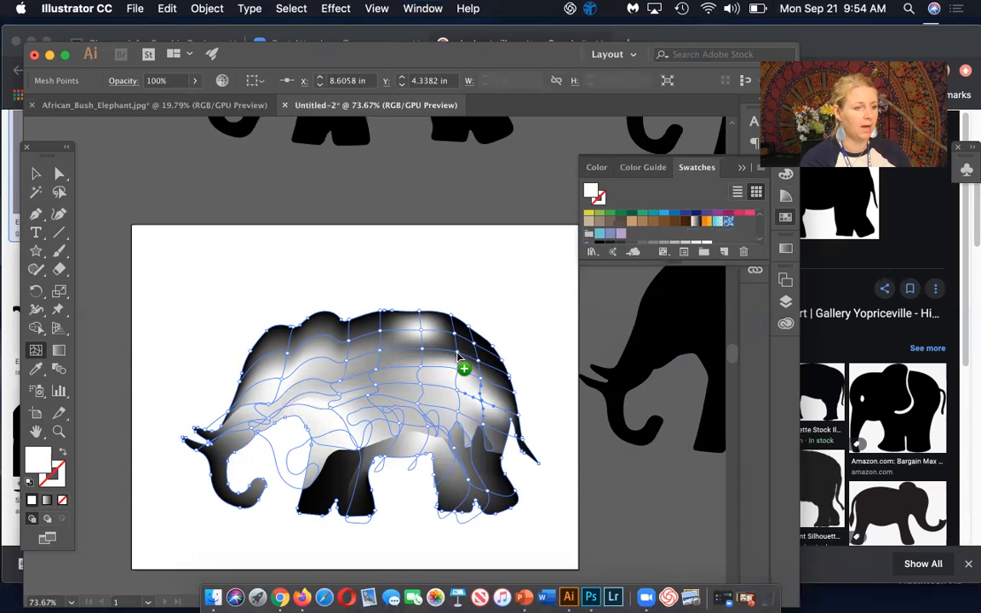
{"action": "left_click", "coordinate": [458, 358]}
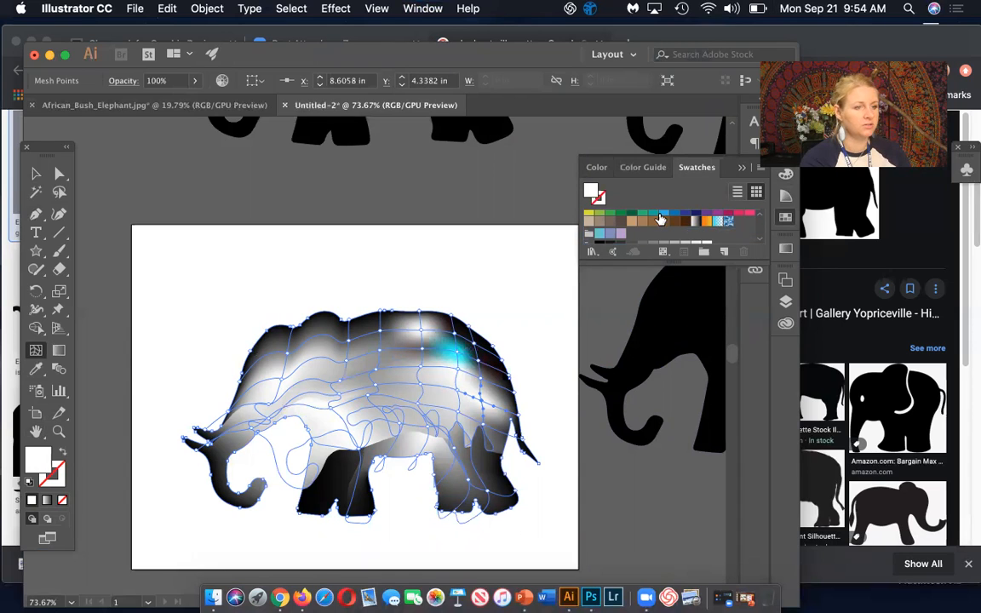
Step: Color mesh areas dark blue (R=27 G=20 B=100) along the elephant's back and red behind its head, and deselect it
{"action": "scroll", "coordinate": [661, 220], "scroll_direction": "up", "scroll_amount": 2}
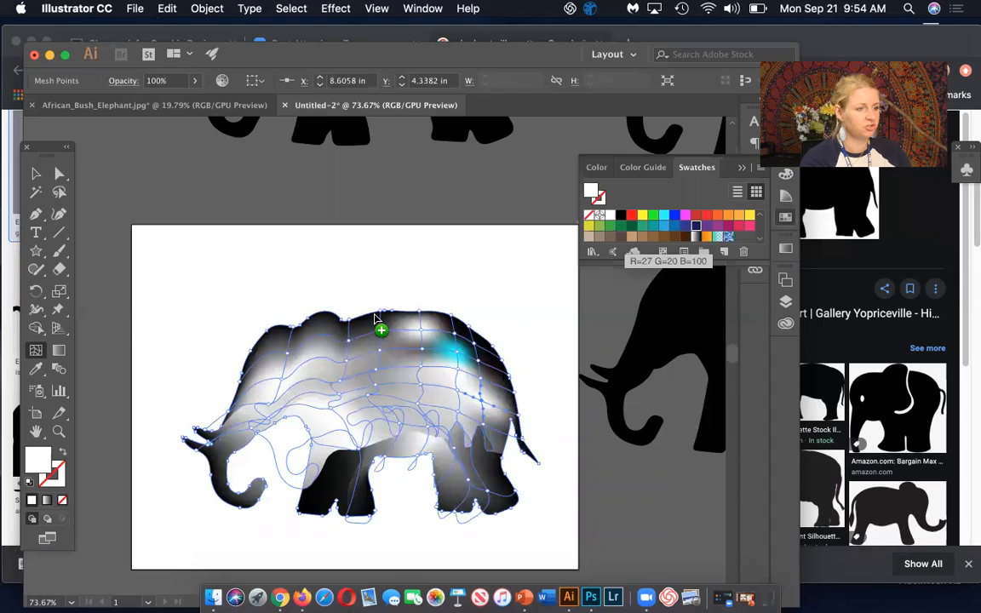
{"action": "left_click", "coordinate": [361, 339]}
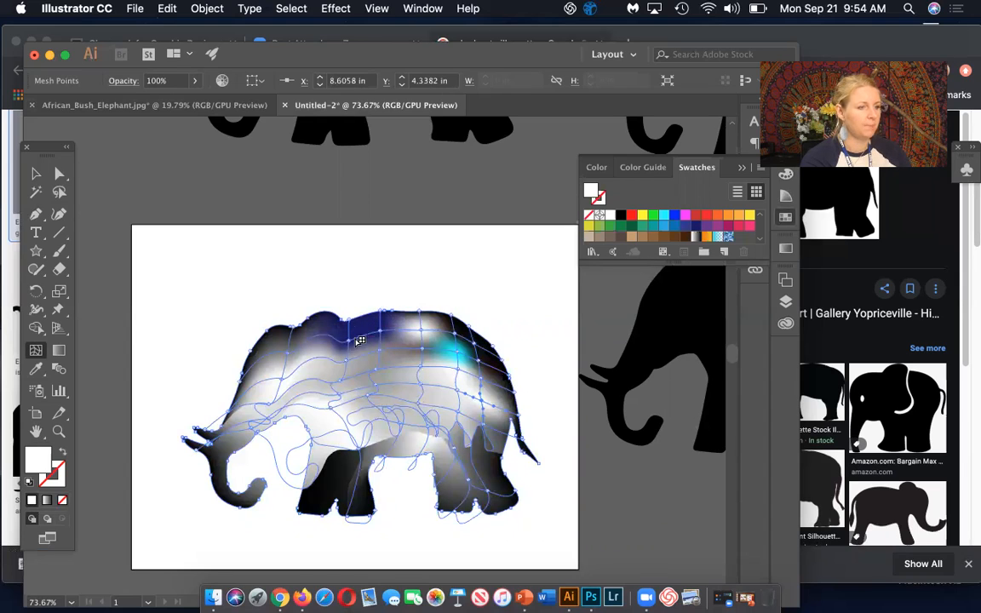
{"action": "left_click", "coordinate": [708, 217]}
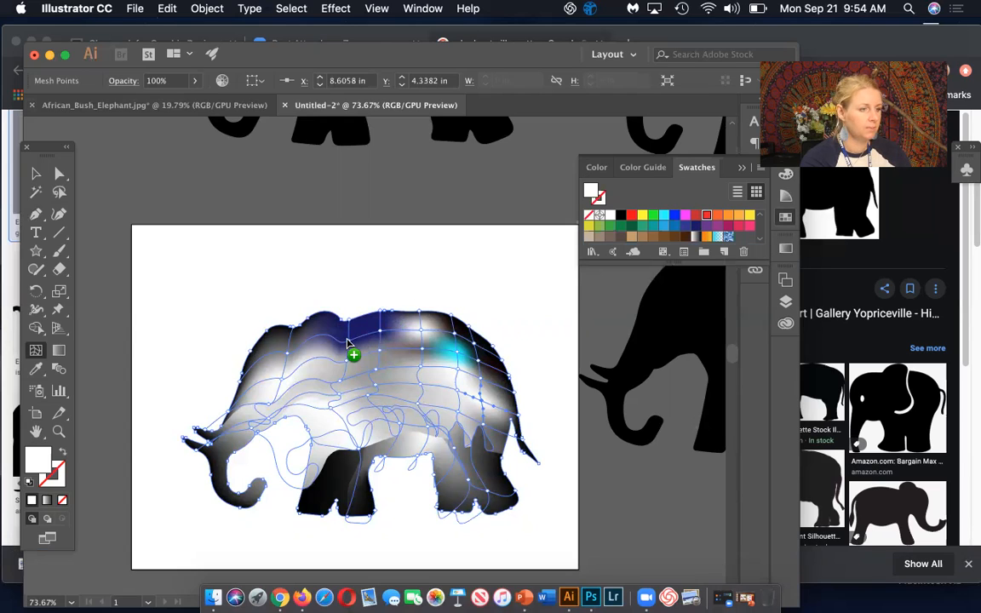
{"action": "left_click_drag", "start_coordinate": [348, 339], "coordinate": [350, 342]}
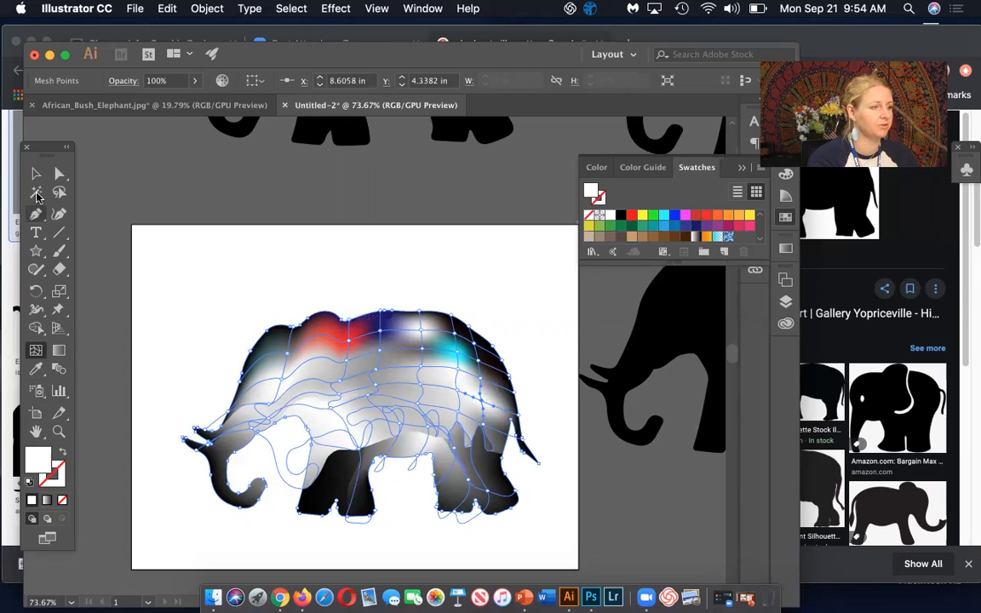
{"action": "left_click", "coordinate": [36, 175]}
{"action": "left_click", "coordinate": [202, 224]}
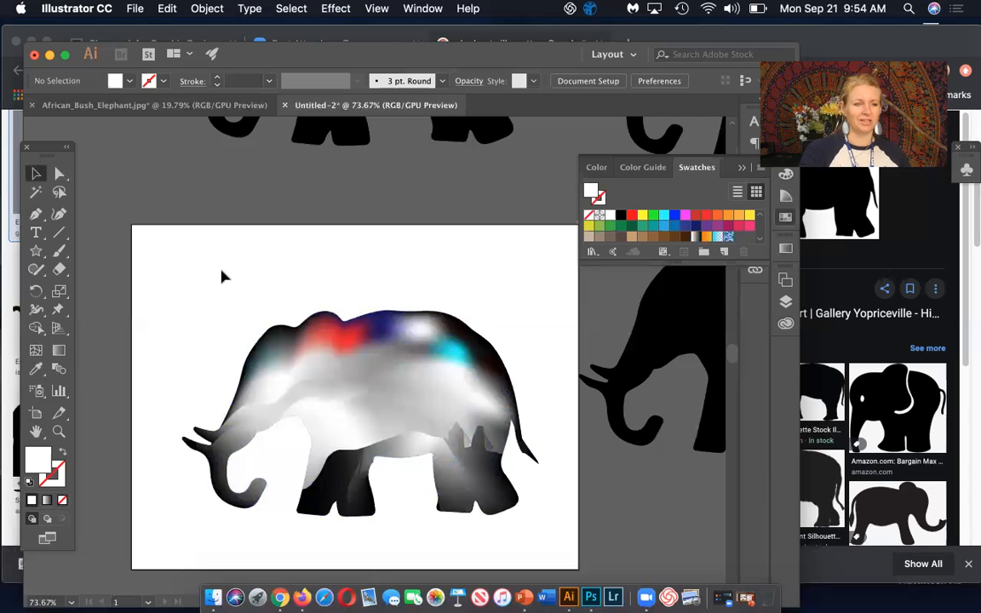
Step: Switch to Chrome and search for "elephant texture", showing the image results
{"action": "scroll", "coordinate": [221, 276], "scroll_direction": "right", "scroll_amount": 10}
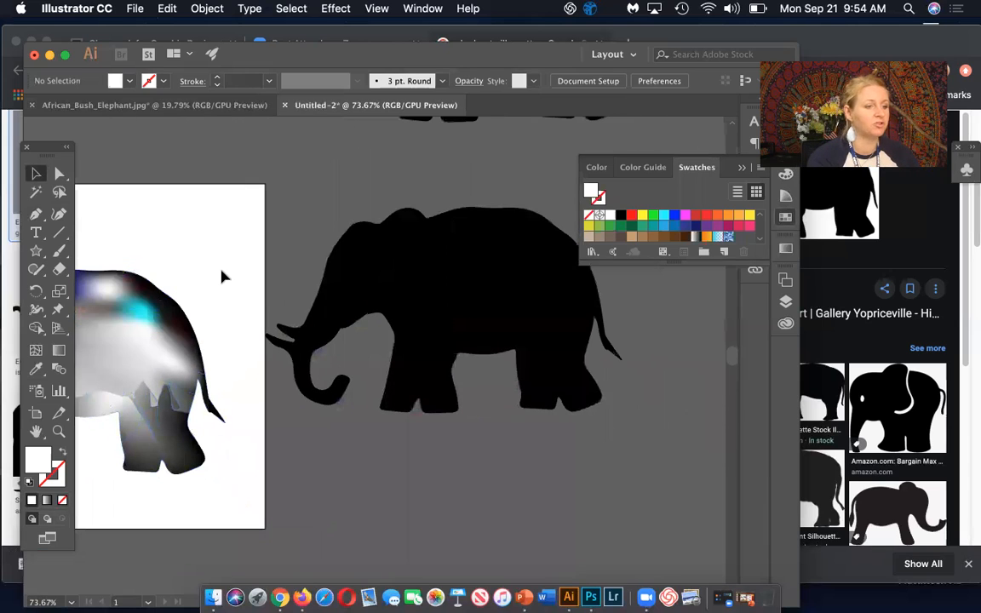
{"action": "scroll", "coordinate": [221, 276], "scroll_direction": "right", "scroll_amount": 3}
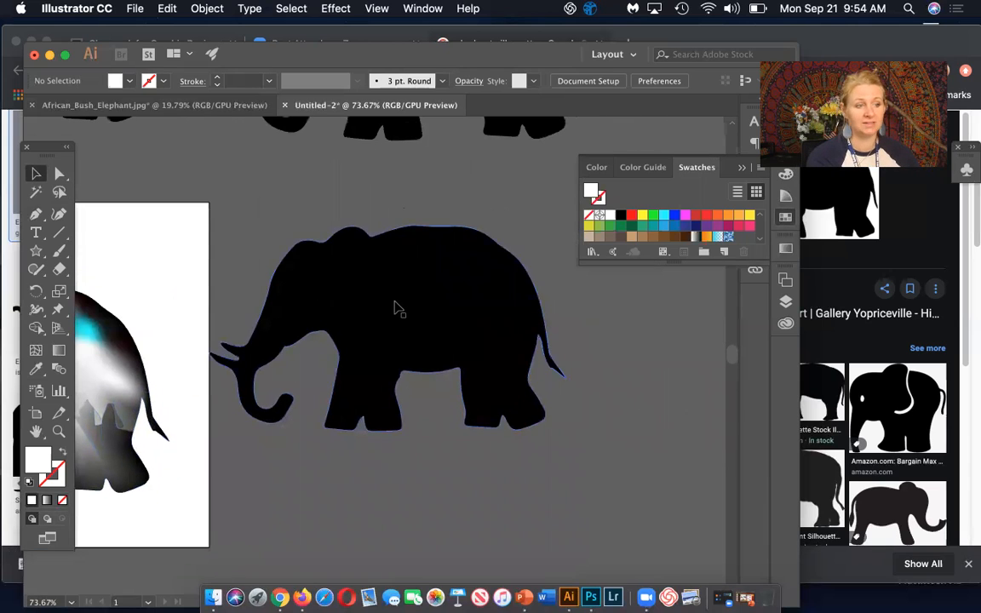
{"action": "left_click", "coordinate": [281, 598]}
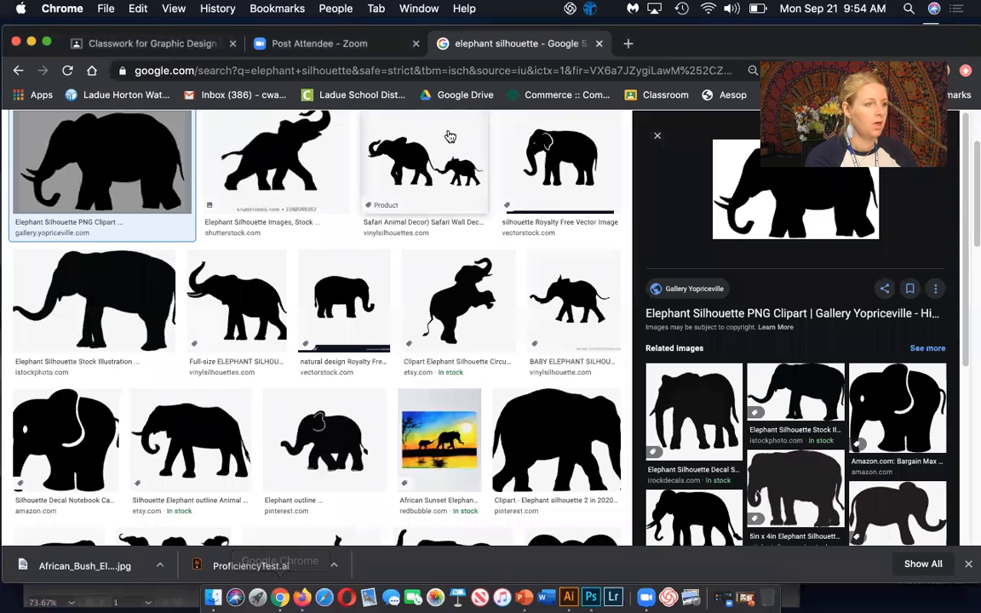
{"action": "left_click", "coordinate": [343, 72]}
{"action": "type", "text": "ph"}
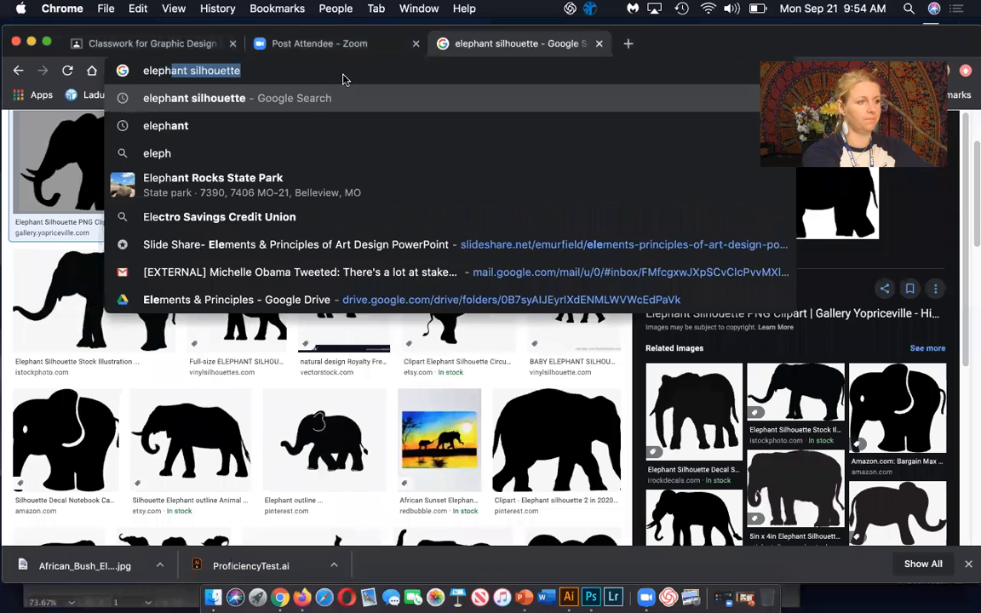
{"action": "type", "text": "ant texture"}
{"action": "key", "text": "Return"}
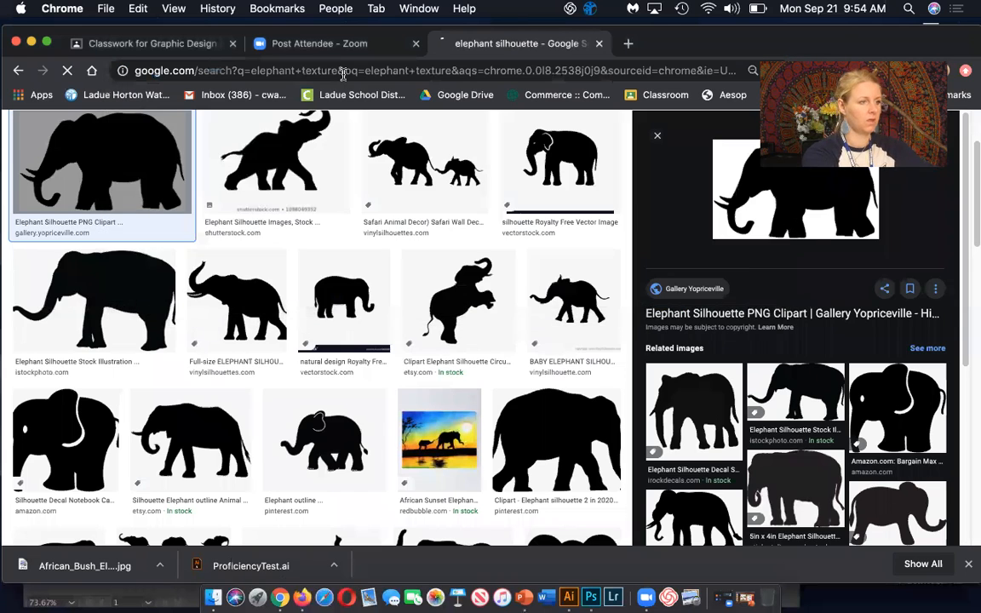
{"action": "left_click", "coordinate": [250, 251]}
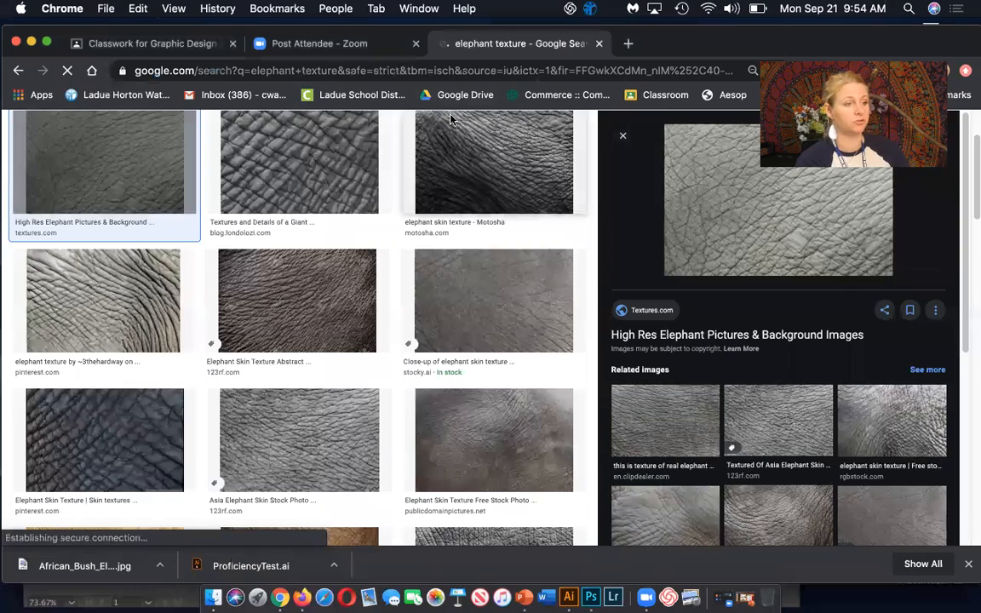
Step: Filter the elephant texture images to Large size and view the usage rights options
{"action": "scroll", "coordinate": [453, 191], "scroll_direction": "up", "scroll_amount": 3}
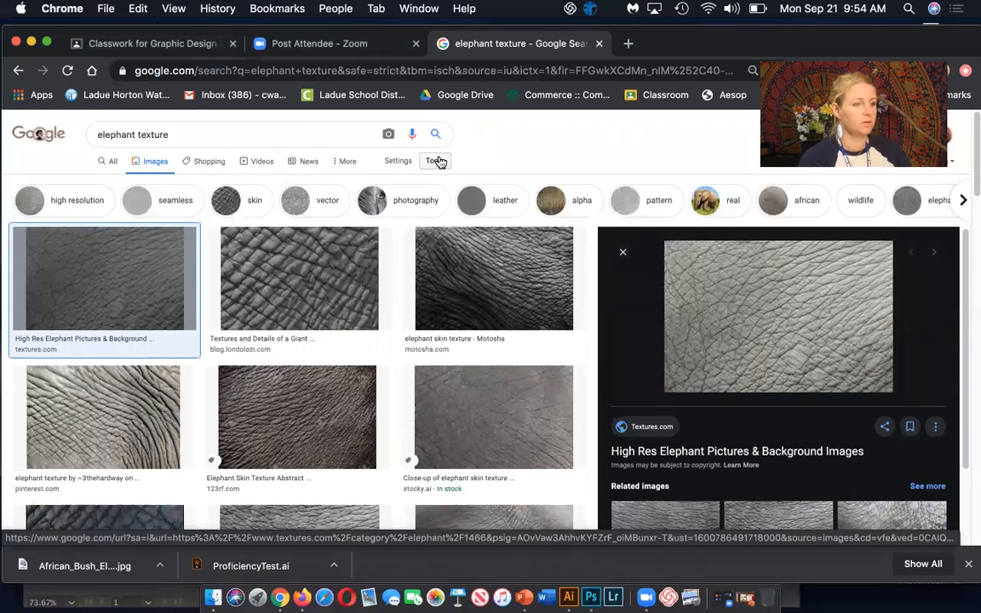
{"action": "left_click", "coordinate": [436, 161]}
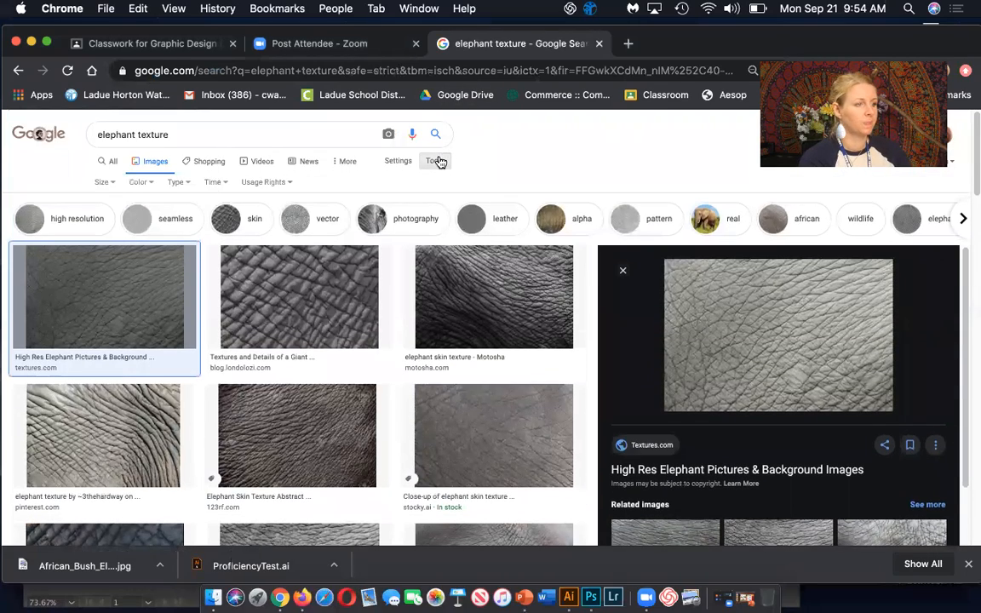
{"action": "left_click", "coordinate": [114, 189]}
{"action": "left_click", "coordinate": [116, 218]}
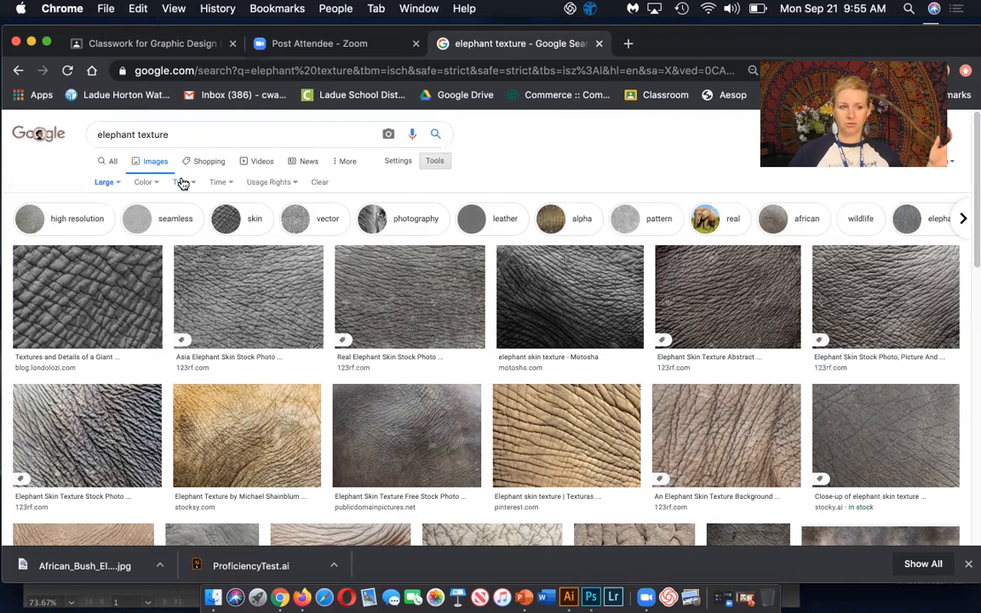
{"action": "left_click", "coordinate": [268, 183]}
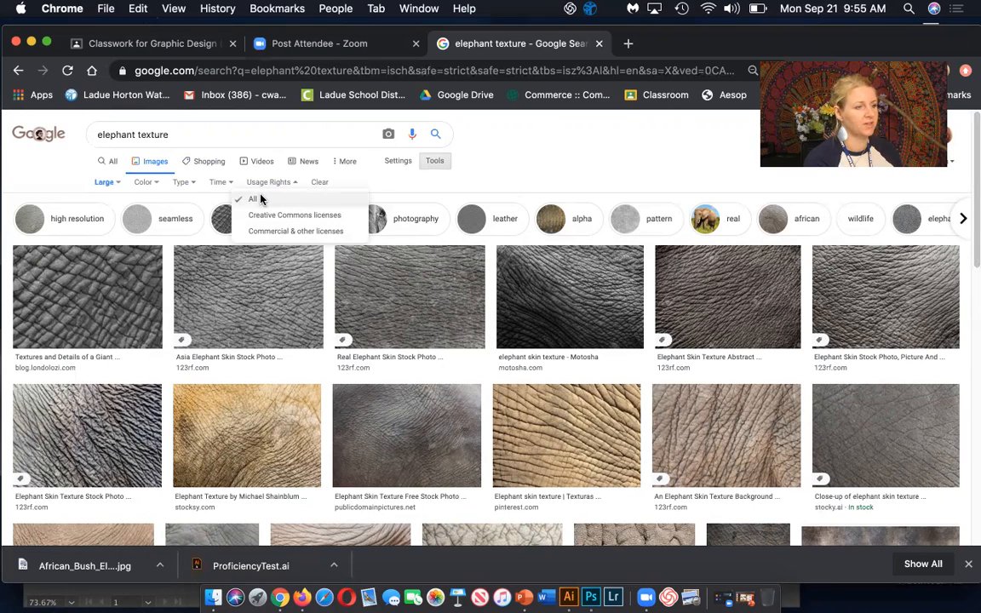
Step: Open the dark 123rf.com "Elephant Skin Texture Stock Photo" result and copy its image
{"action": "left_click", "coordinate": [85, 415]}
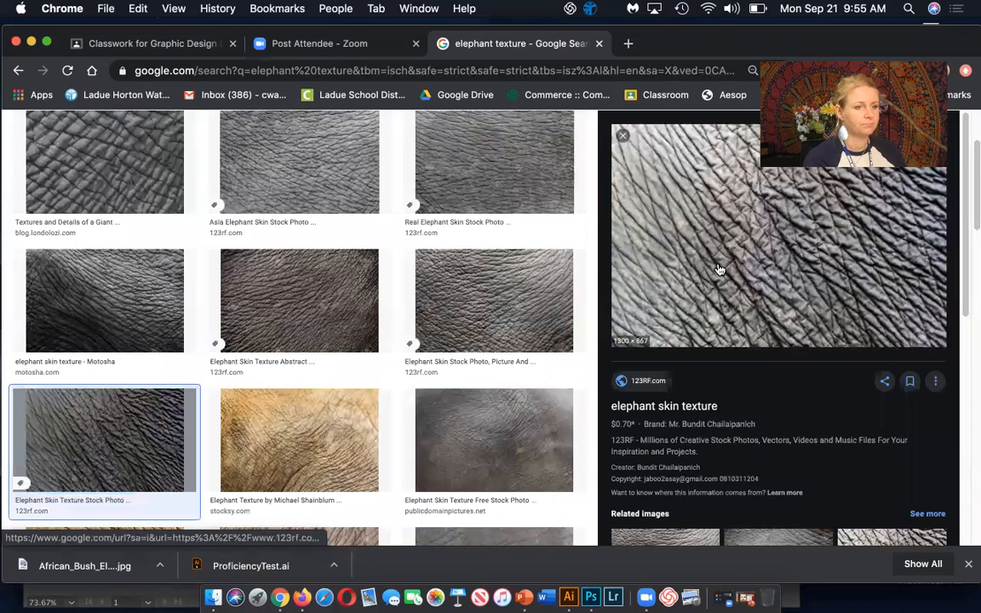
{"action": "right_click", "coordinate": [720, 275]}
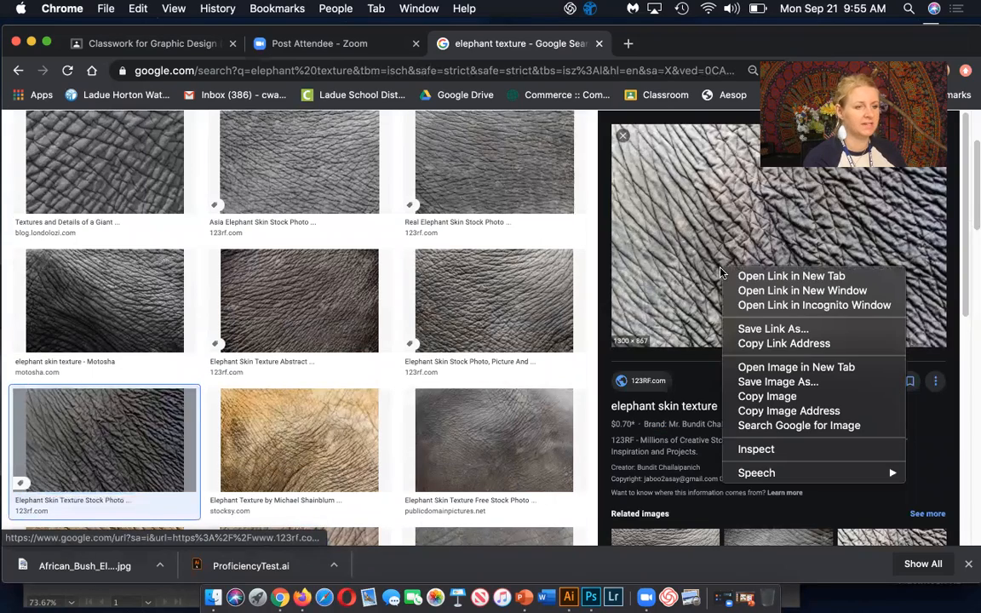
{"action": "left_click", "coordinate": [781, 397]}
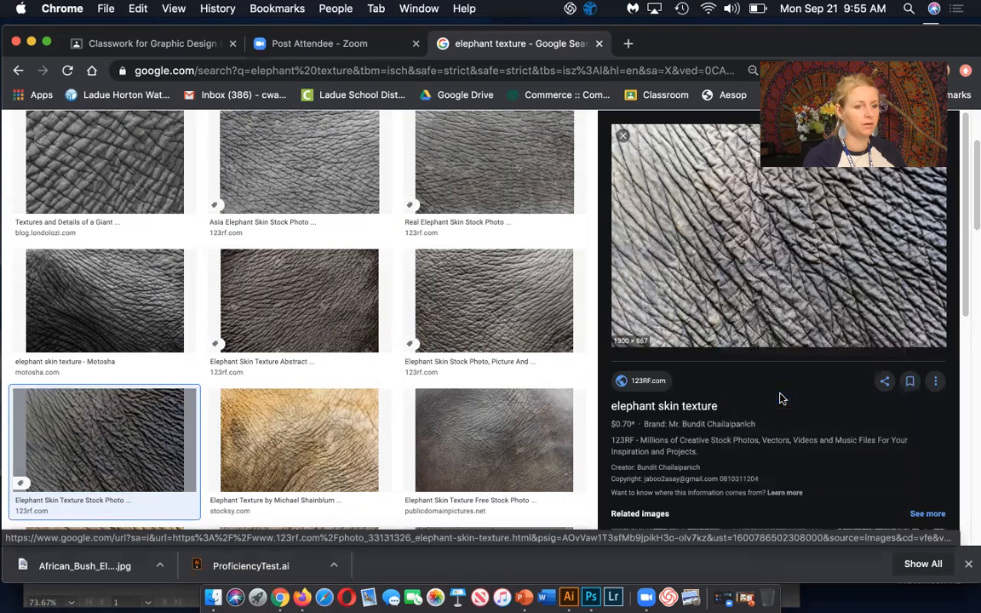
Step: Switch to Illustrator, paste the skin texture image and scale it down to about half its size
{"action": "left_click", "coordinate": [569, 598]}
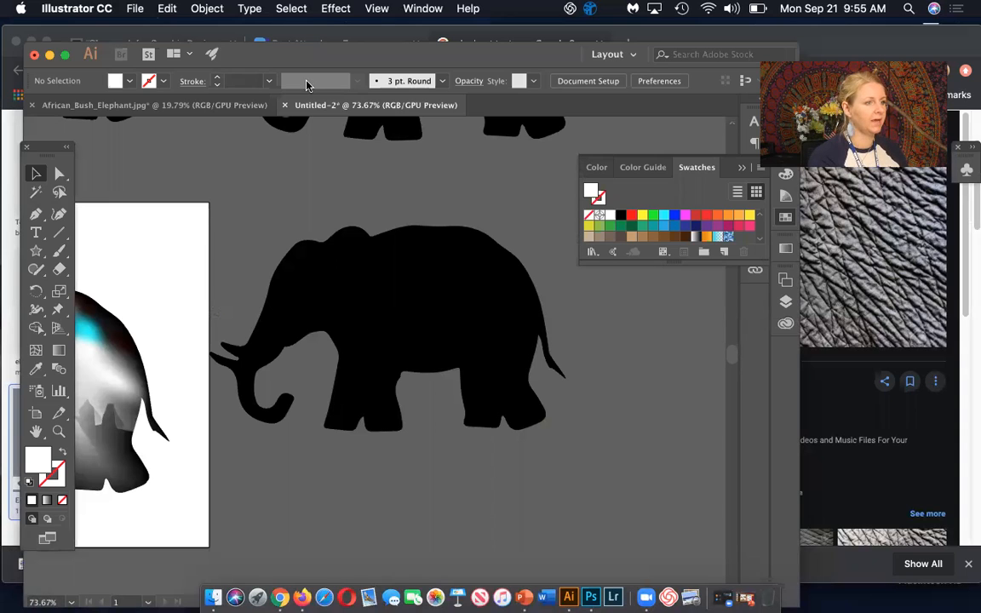
{"action": "left_click", "coordinate": [136, 9]}
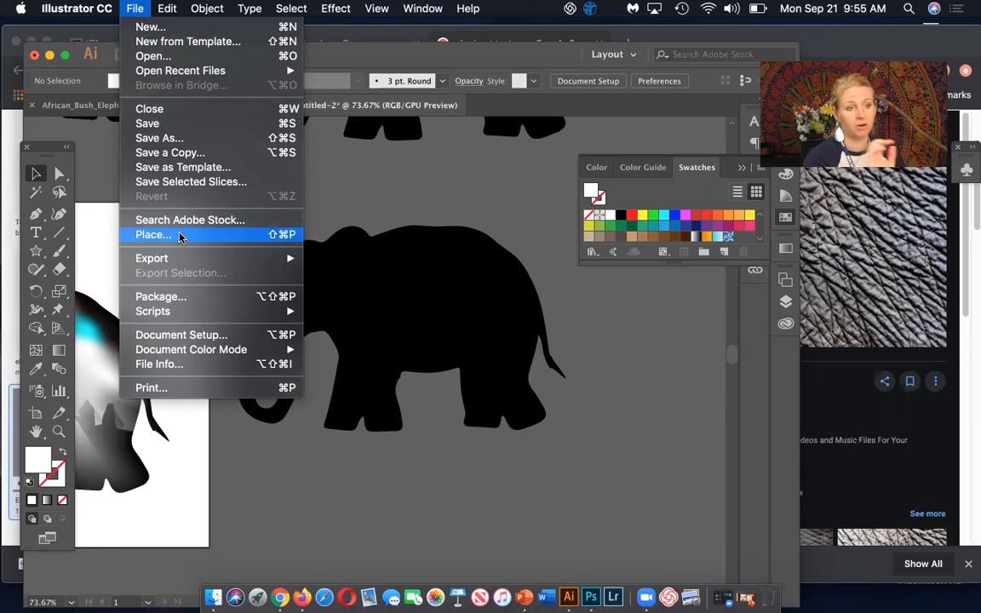
{"action": "left_click", "coordinate": [544, 521]}
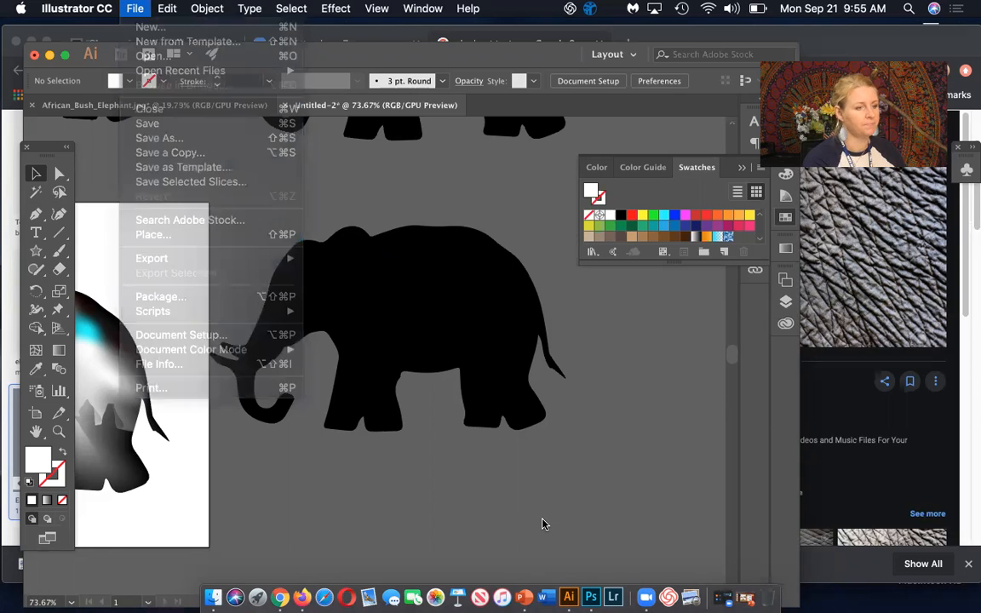
{"action": "key", "text": "super+v"}
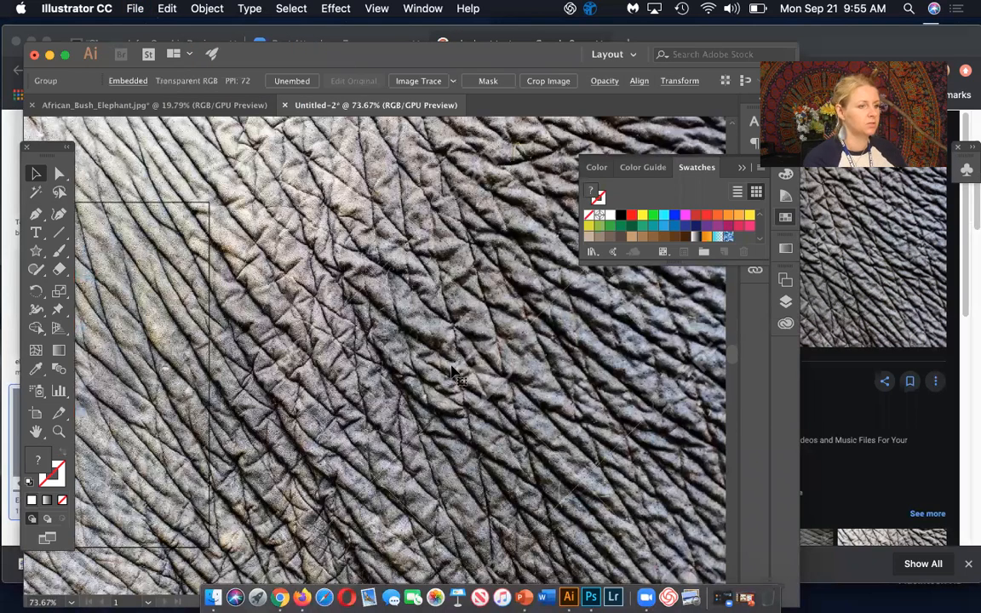
{"action": "scroll", "coordinate": [450, 368], "scroll_direction": "down", "scroll_amount": 3}
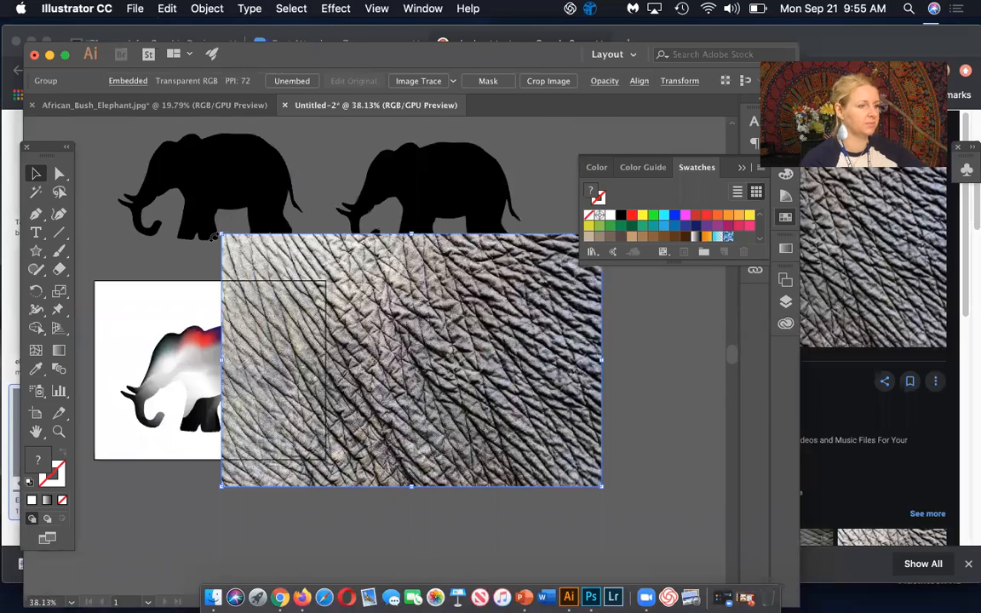
{"action": "left_click_drag", "start_coordinate": [222, 236], "coordinate": [370, 356]}
Step: Bring the black elephant beside the artboard to the front and move it over the skin texture image
{"action": "left_click", "coordinate": [451, 317]}
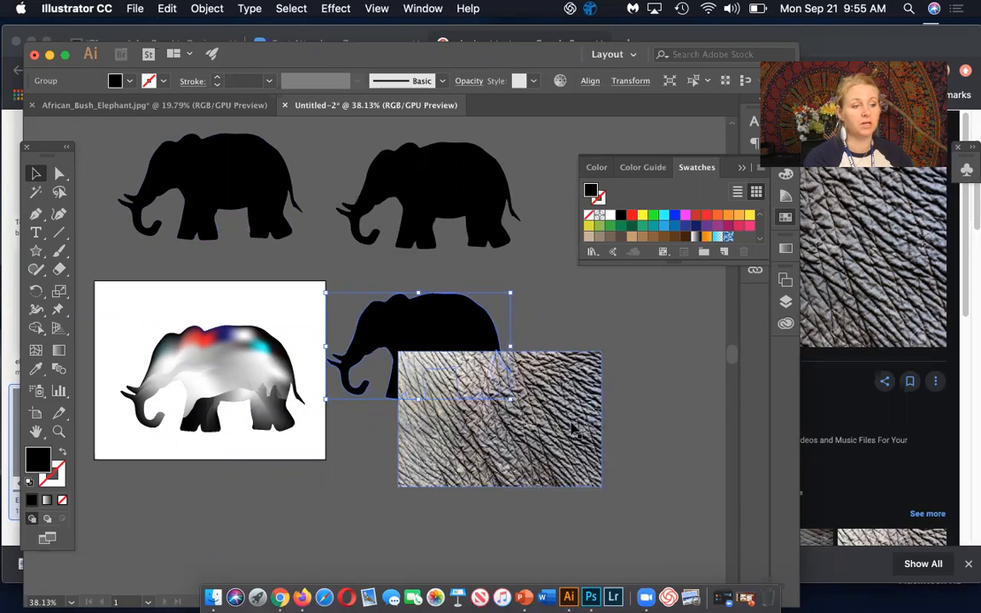
{"action": "left_click", "coordinate": [205, 9]}
{"action": "mouse_move", "coordinate": [290, 42]}
{"action": "left_click", "coordinate": [422, 45]}
{"action": "left_click_drag", "start_coordinate": [435, 341], "coordinate": [506, 417]}
Step: Make a clipping mask from the elephant silhouette and the skin texture image, and deselect the result
{"action": "left_click", "coordinate": [521, 447], "text": "shift"}
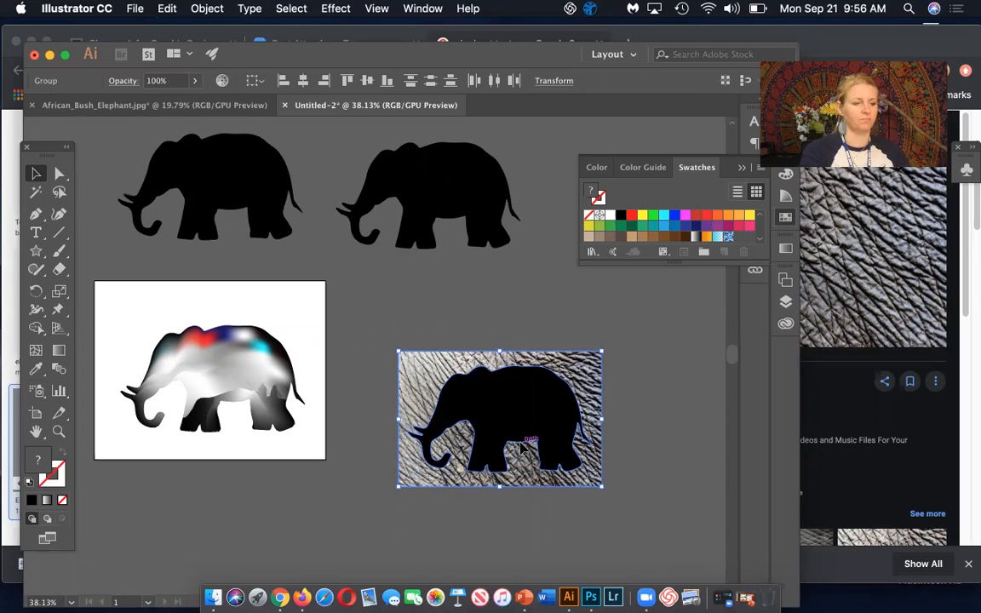
{"action": "left_click", "coordinate": [208, 9]}
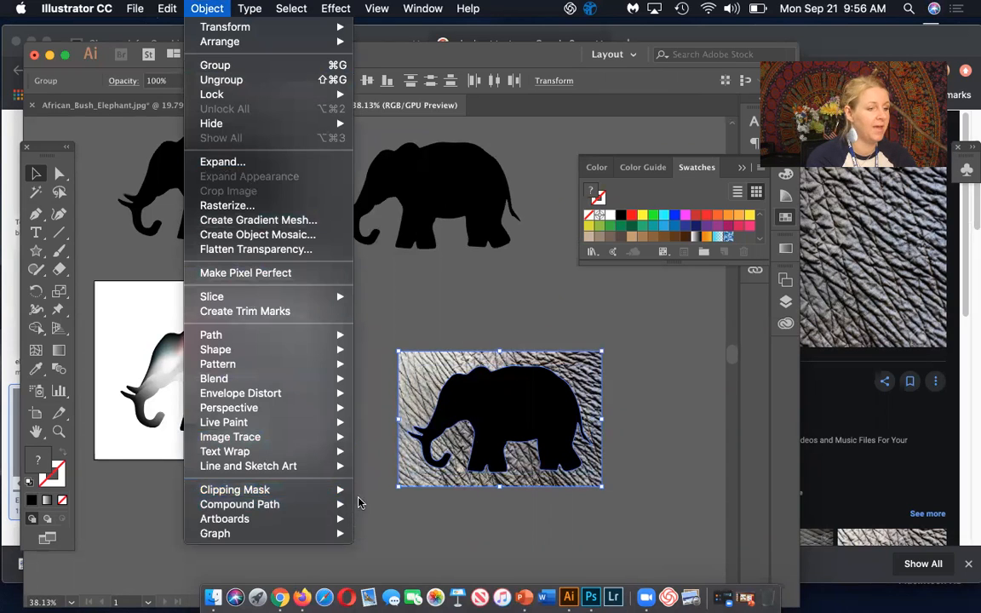
{"action": "mouse_move", "coordinate": [359, 488]}
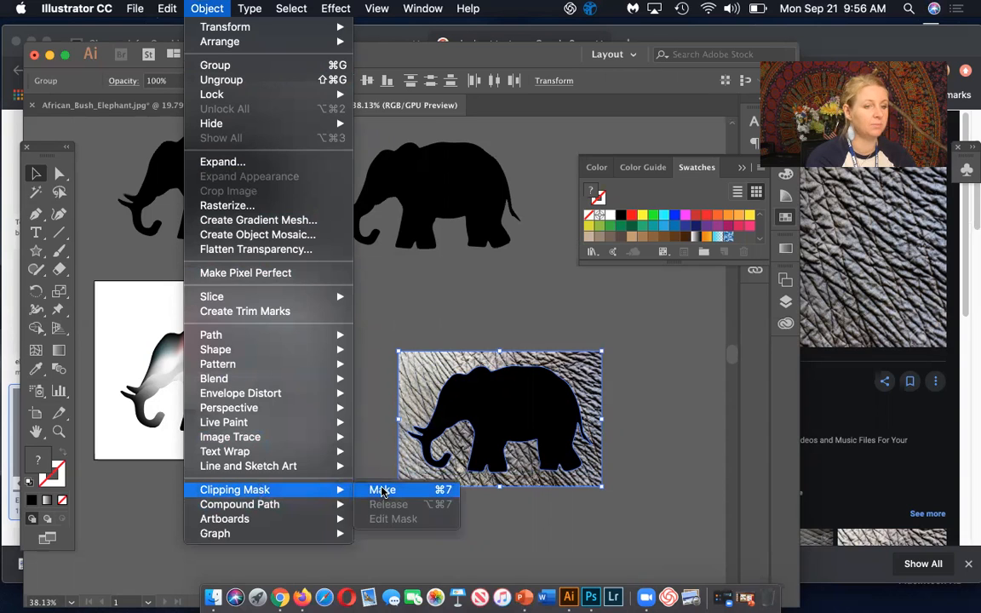
{"action": "left_click", "coordinate": [383, 491]}
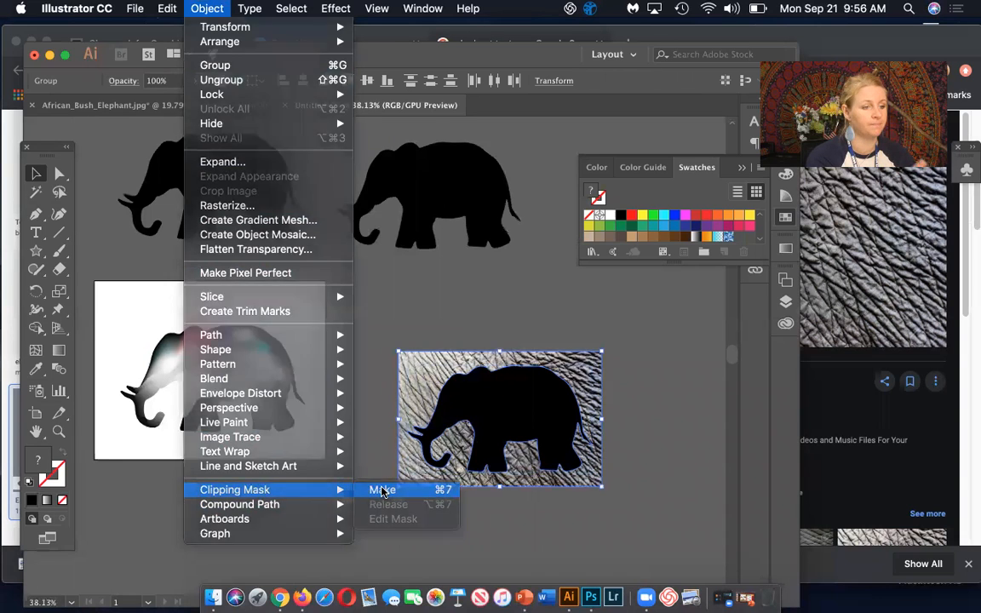
{"action": "left_click", "coordinate": [418, 322]}
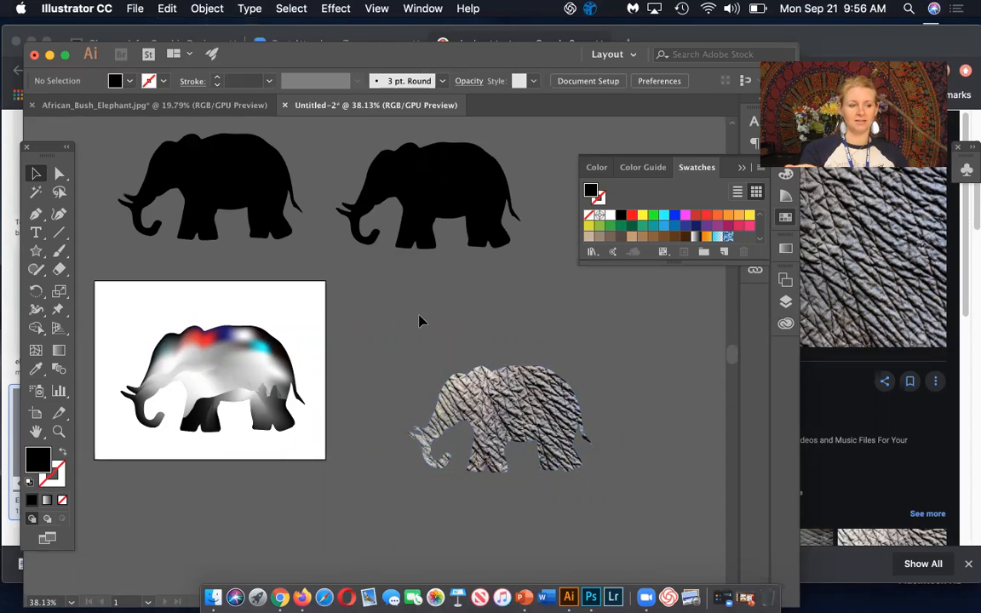
Step: Try to add type on a path along the outline of the texture-filled elephant
{"action": "left_click", "coordinate": [485, 382]}
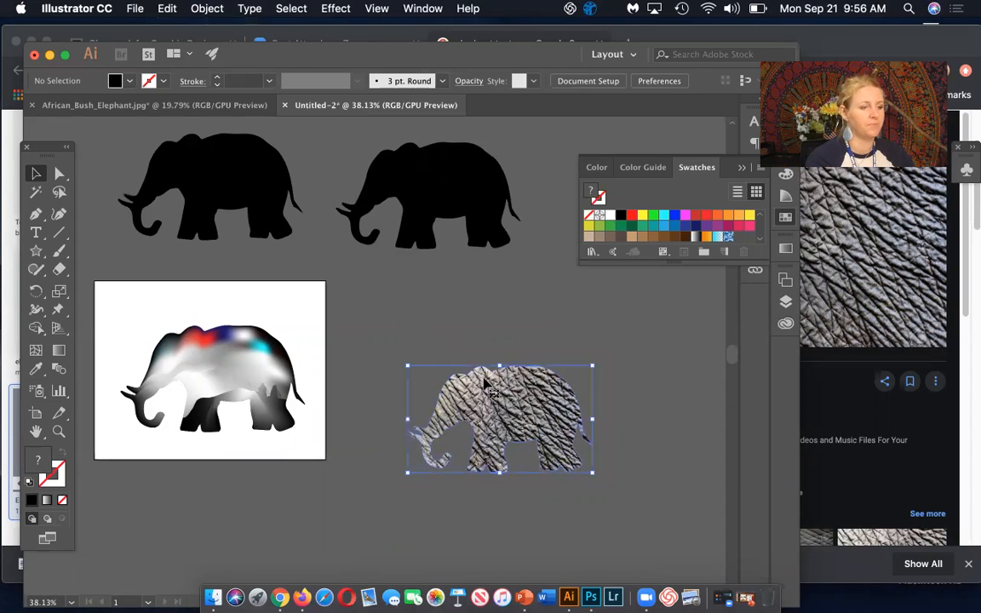
{"action": "left_click", "coordinate": [37, 233]}
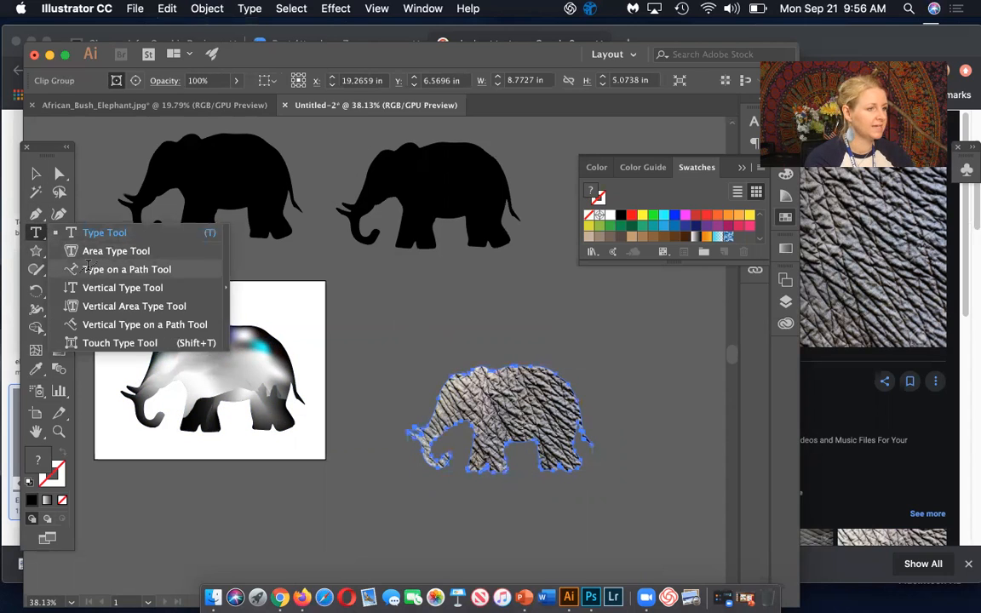
{"action": "left_click", "coordinate": [110, 270]}
{"action": "left_click", "coordinate": [444, 381]}
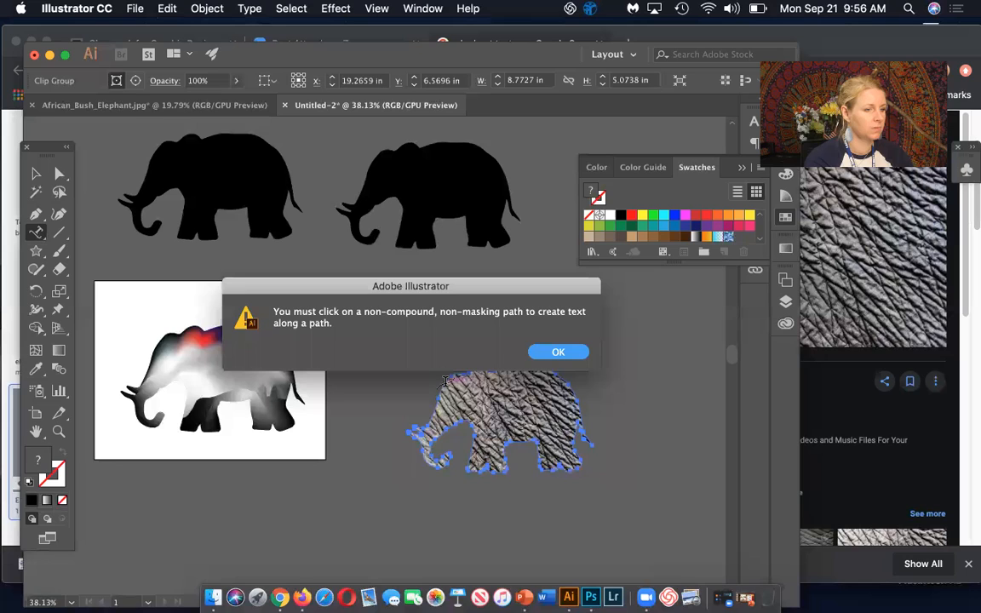
{"action": "left_click", "coordinate": [534, 353]}
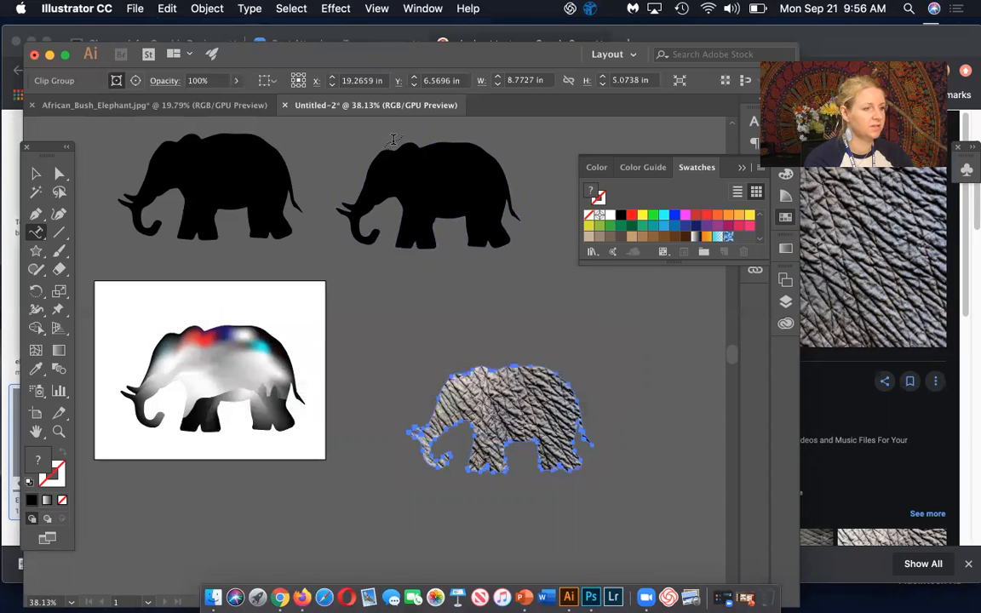
Step: Turn the outline of the black elephant farther from the artboard into type on a path filled with placeholder text
{"action": "left_click", "coordinate": [398, 145]}
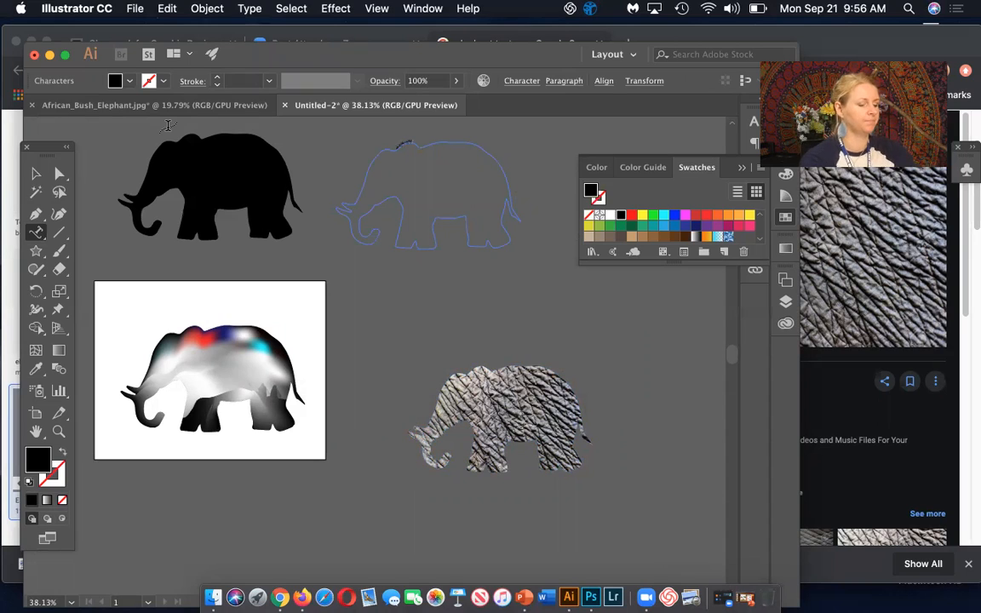
{"action": "key", "text": "super+z"}
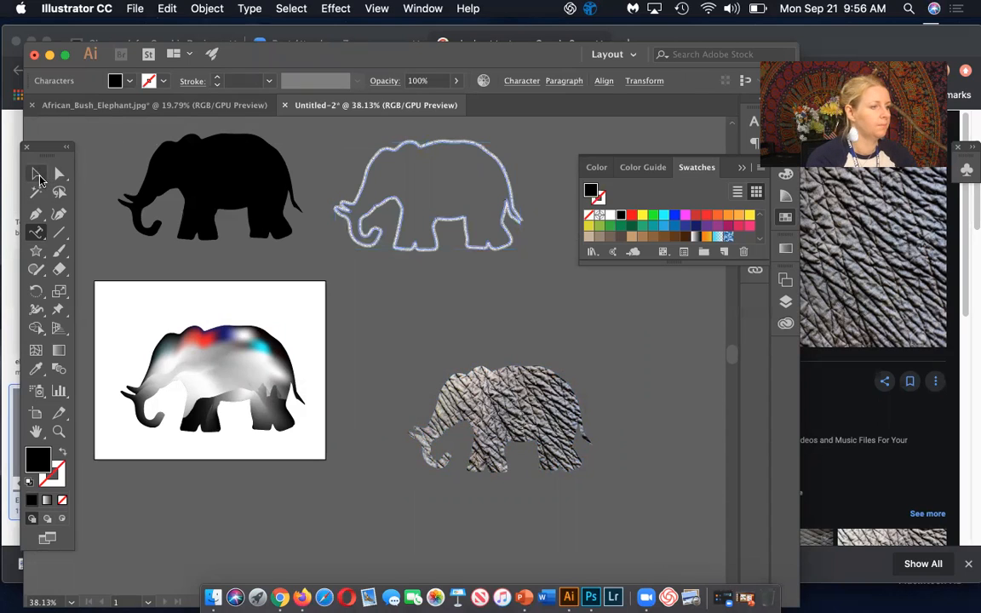
{"action": "left_click", "coordinate": [36, 173]}
{"action": "left_click", "coordinate": [414, 273]}
Step: Enlarge the elephant-shaped text outline slightly and align it around the texture-filled elephant
{"action": "left_click_drag", "start_coordinate": [423, 231], "coordinate": [474, 368]}
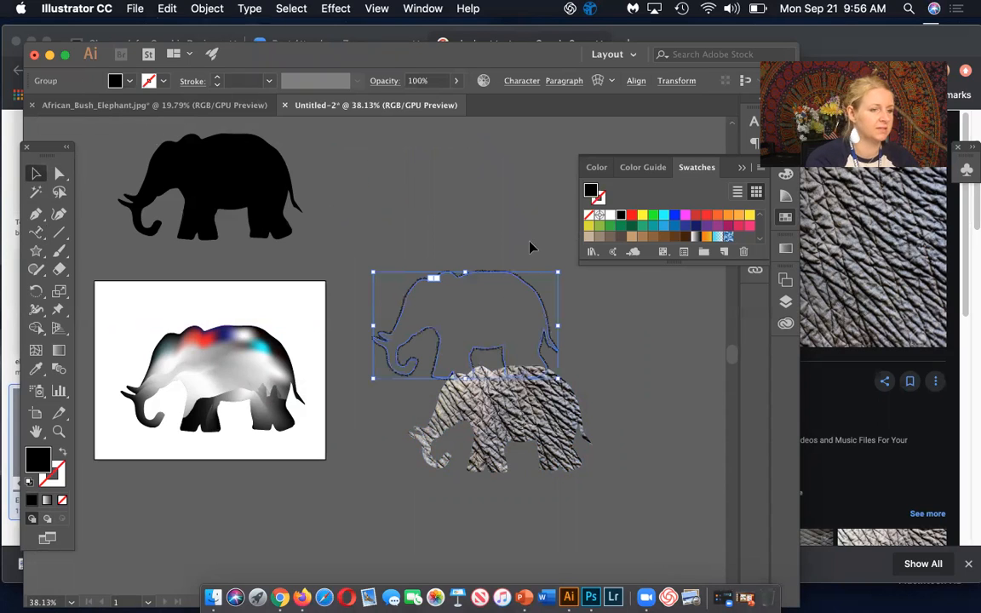
{"action": "left_click_drag", "start_coordinate": [555, 272], "coordinate": [576, 268]}
{"action": "left_click_drag", "start_coordinate": [525, 296], "coordinate": [526, 295]}
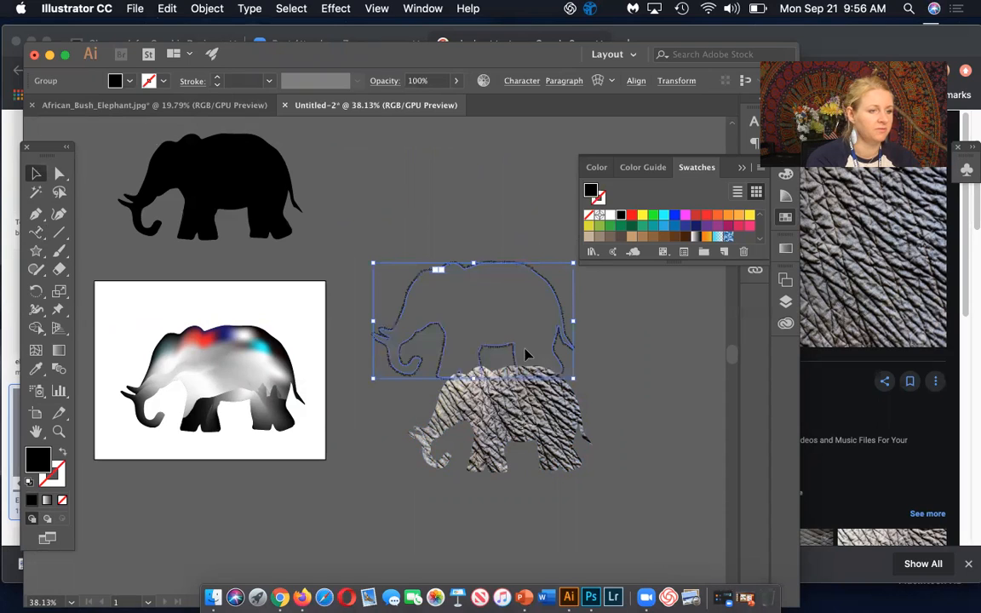
{"action": "left_click_drag", "start_coordinate": [517, 350], "coordinate": [546, 446]}
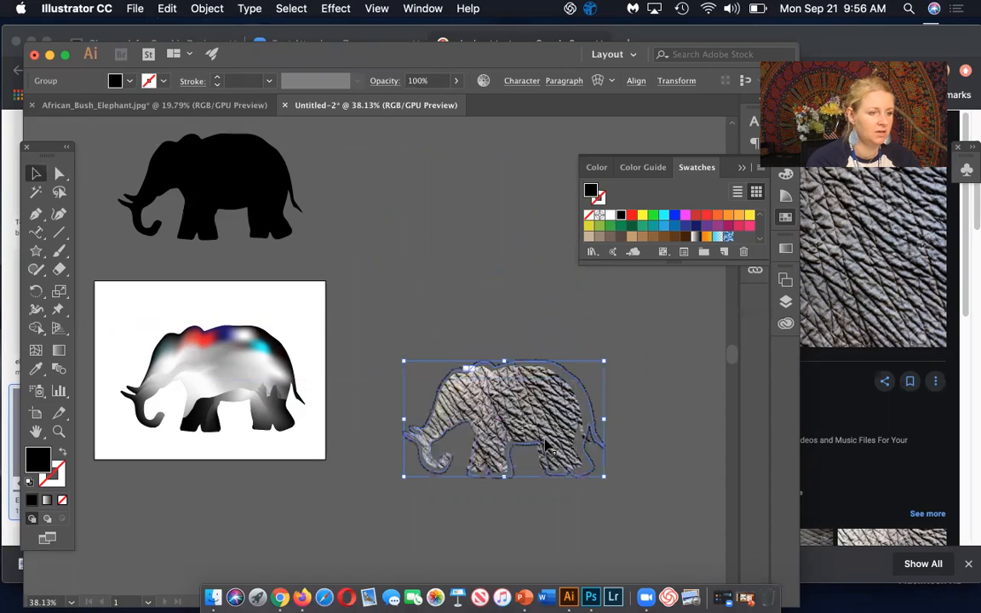
{"action": "key", "text": "Left"}
{"action": "key", "text": "Left"}
{"action": "key", "text": "Left"}
{"action": "key", "text": "Left"}
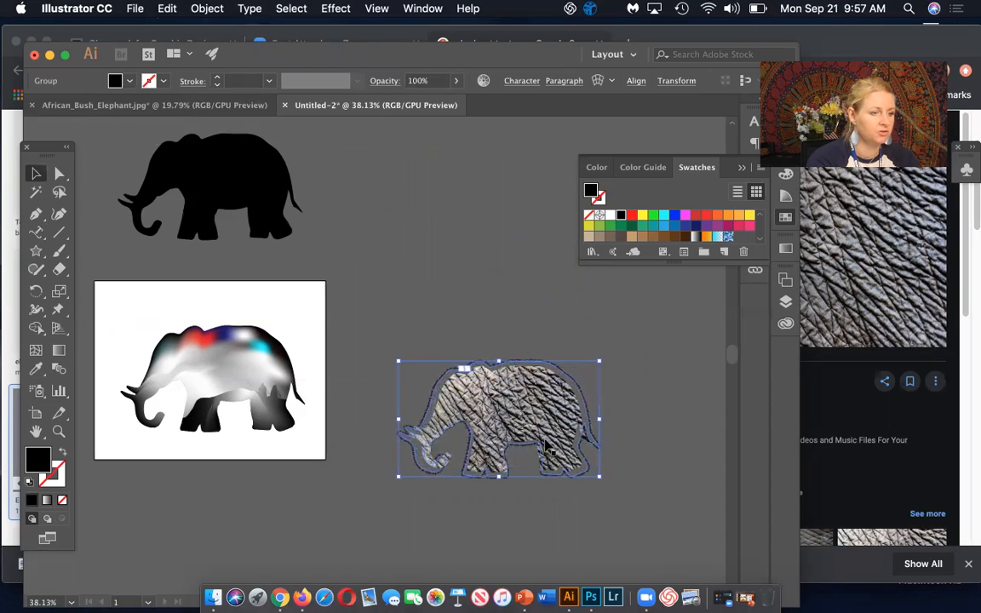
{"action": "left_click", "coordinate": [682, 457]}
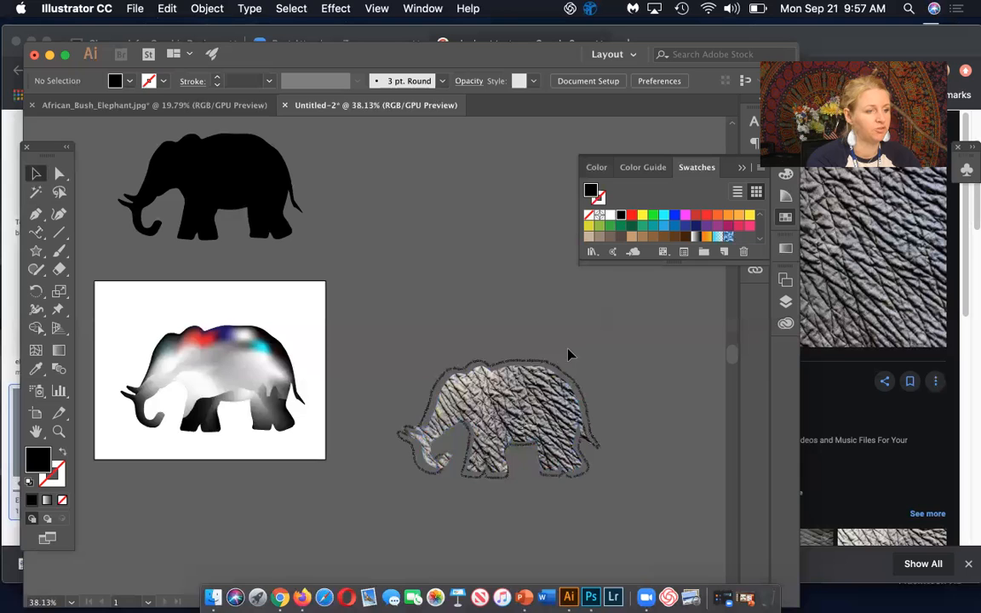
Step: Move the remaining black elephant into the empty area above the textured elephant and the artboard
{"action": "scroll", "coordinate": [445, 317], "scroll_direction": "up", "scroll_amount": 3}
{"action": "scroll", "coordinate": [444, 318], "scroll_direction": "left", "scroll_amount": 2}
{"action": "left_click_drag", "start_coordinate": [292, 247], "coordinate": [423, 262]}
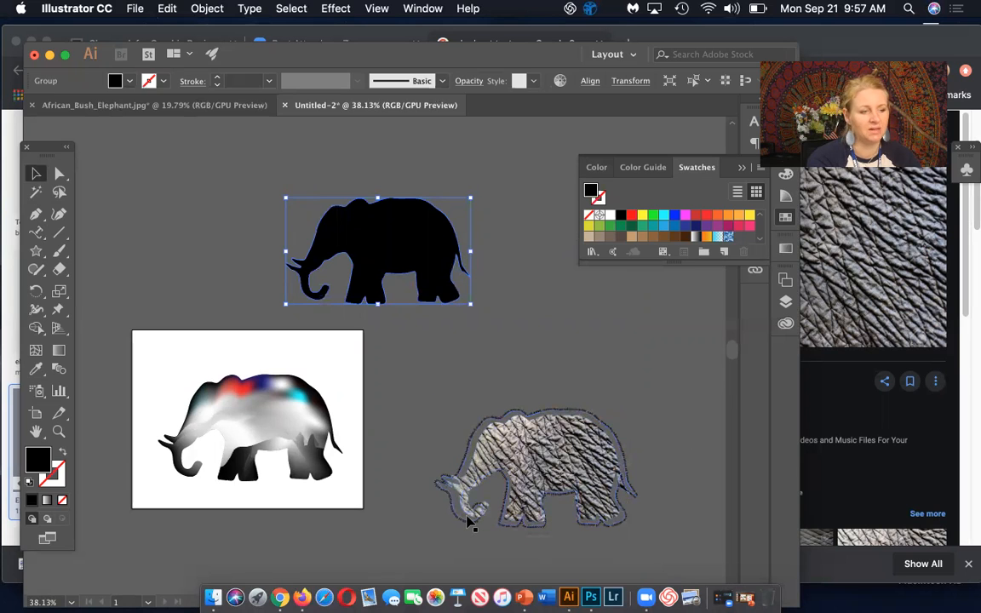
{"action": "scroll", "coordinate": [468, 524], "scroll_direction": "up", "scroll_amount": 5}
{"action": "scroll", "coordinate": [469, 524], "scroll_direction": "right", "scroll_amount": 5}
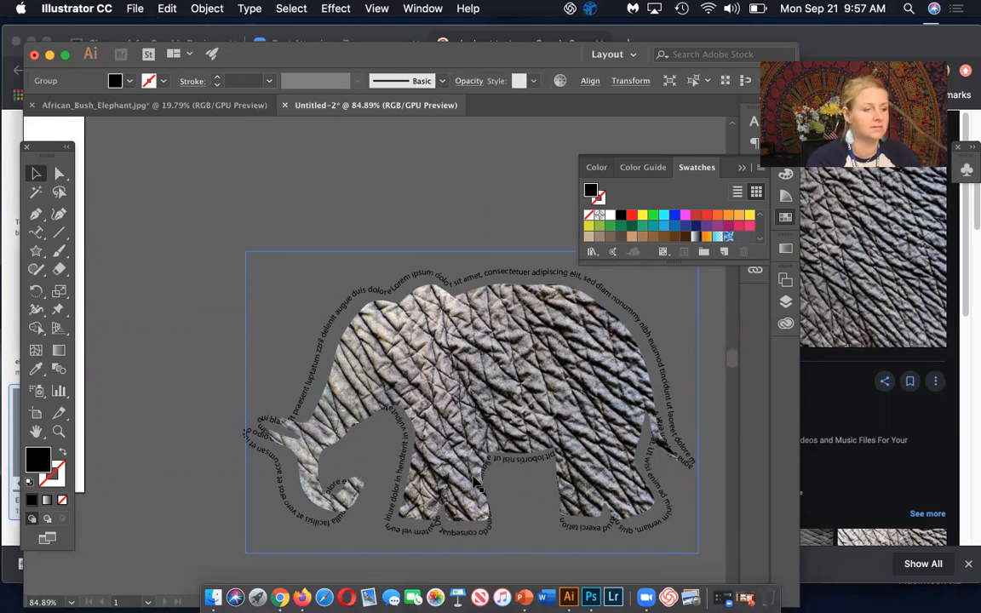
{"action": "scroll", "coordinate": [474, 482], "scroll_direction": "up", "scroll_amount": 3}
{"action": "scroll", "coordinate": [474, 482], "scroll_direction": "up", "scroll_amount": 10}
{"action": "scroll", "coordinate": [475, 483], "scroll_direction": "left", "scroll_amount": 5}
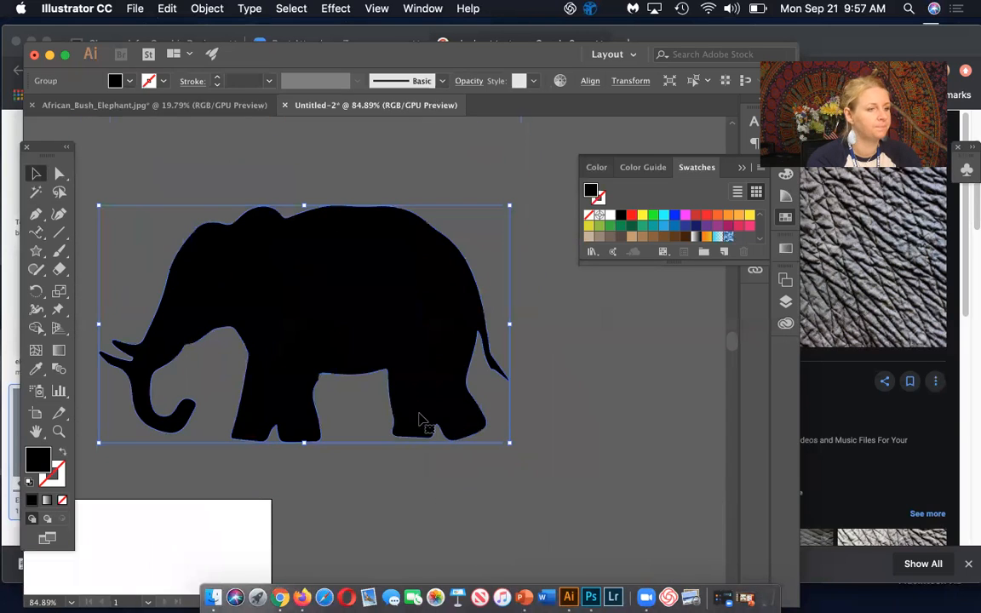
Step: Offset the black elephant's path by 0.2389 in, with the preview on
{"action": "left_click", "coordinate": [208, 8]}
{"action": "mouse_move", "coordinate": [244, 336]}
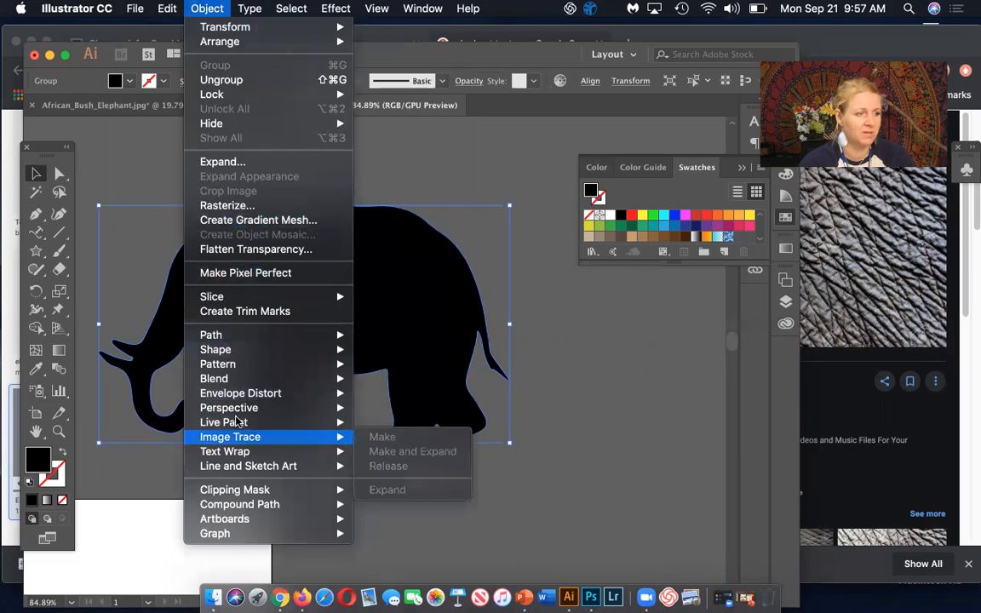
{"action": "mouse_move", "coordinate": [220, 353]}
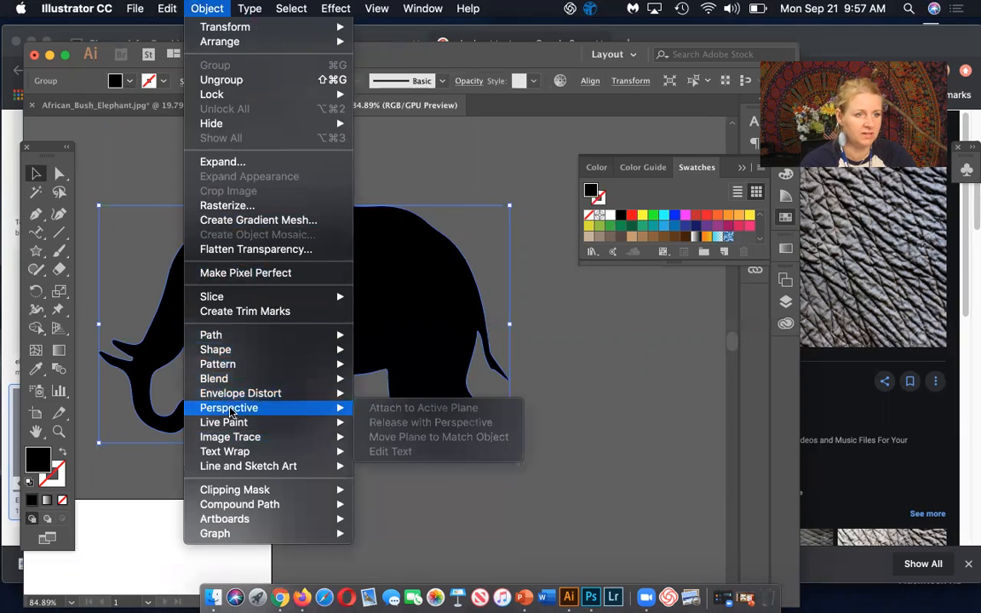
{"action": "mouse_move", "coordinate": [238, 387]}
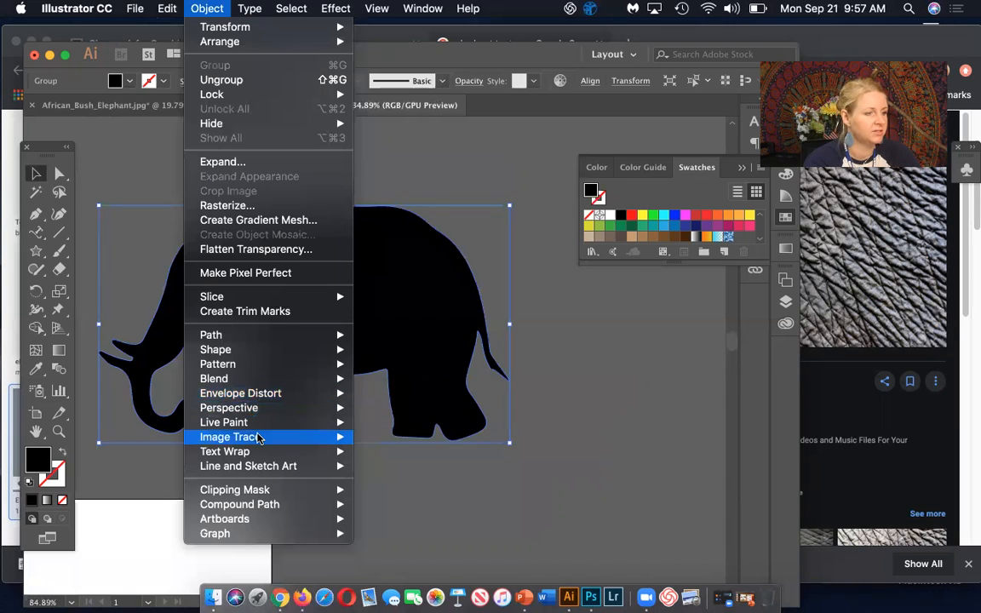
{"action": "mouse_move", "coordinate": [259, 424]}
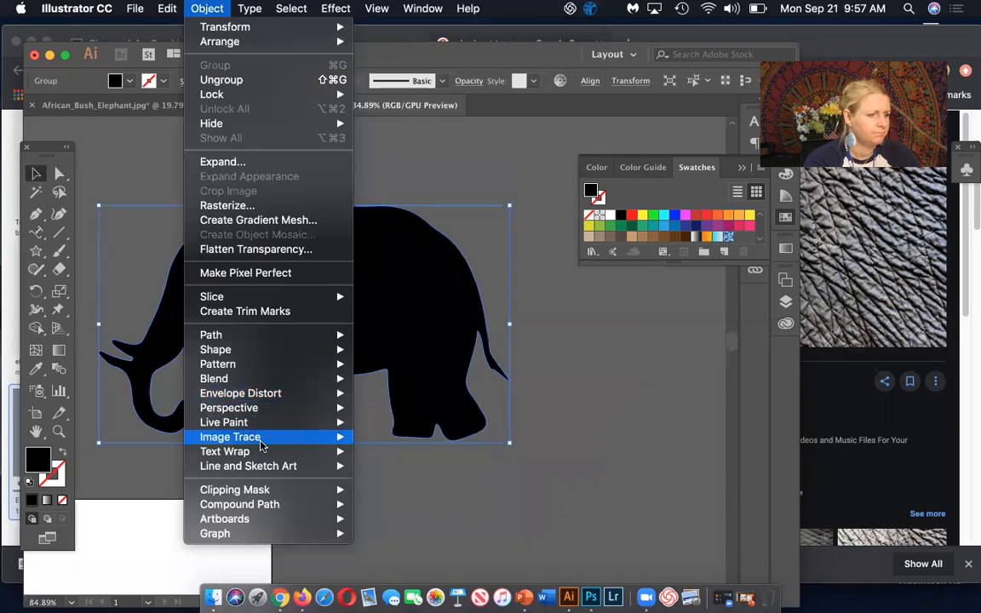
{"action": "mouse_move", "coordinate": [279, 506]}
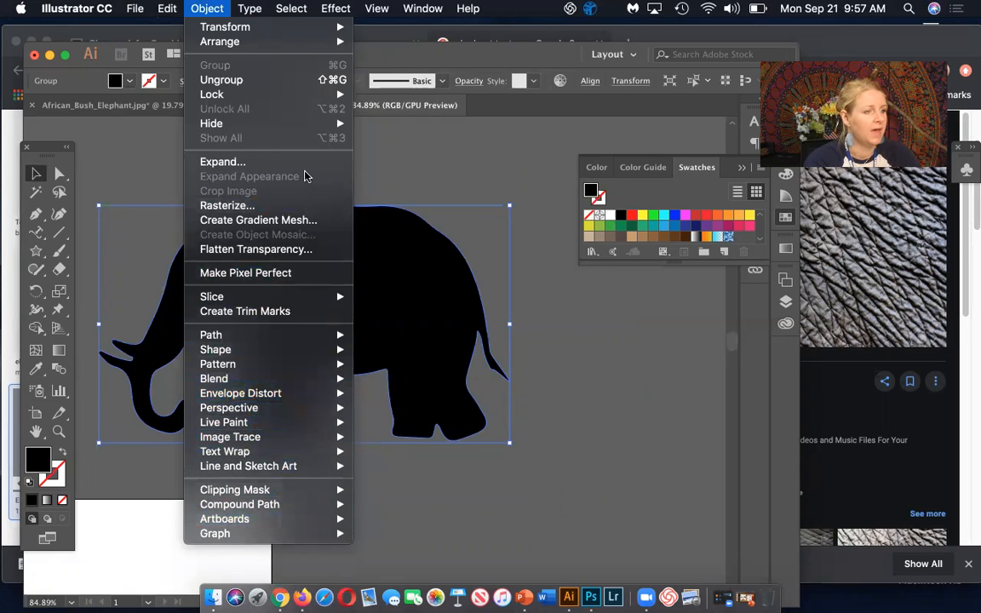
{"action": "mouse_move", "coordinate": [308, 340]}
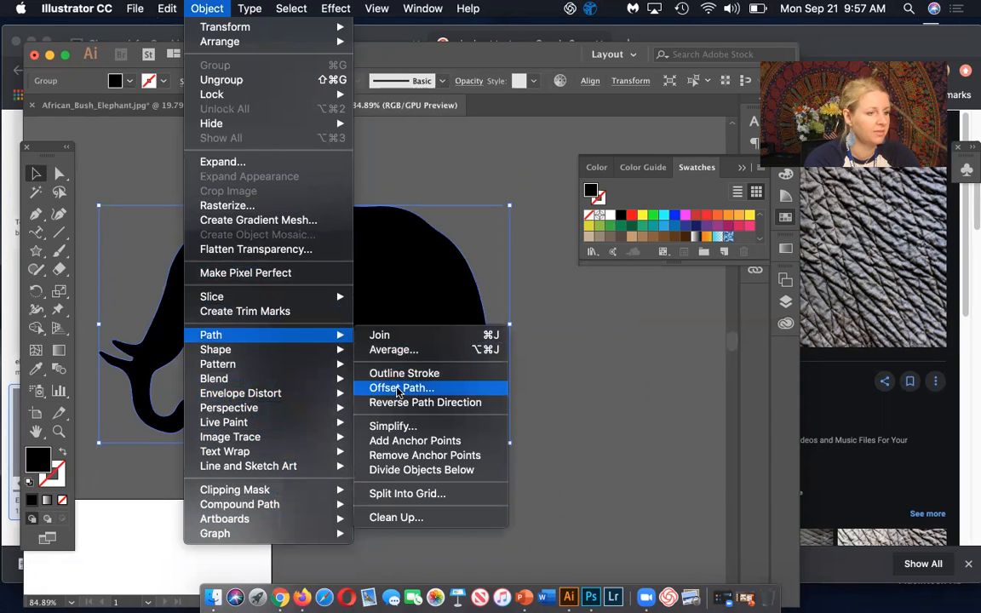
{"action": "left_click", "coordinate": [398, 390]}
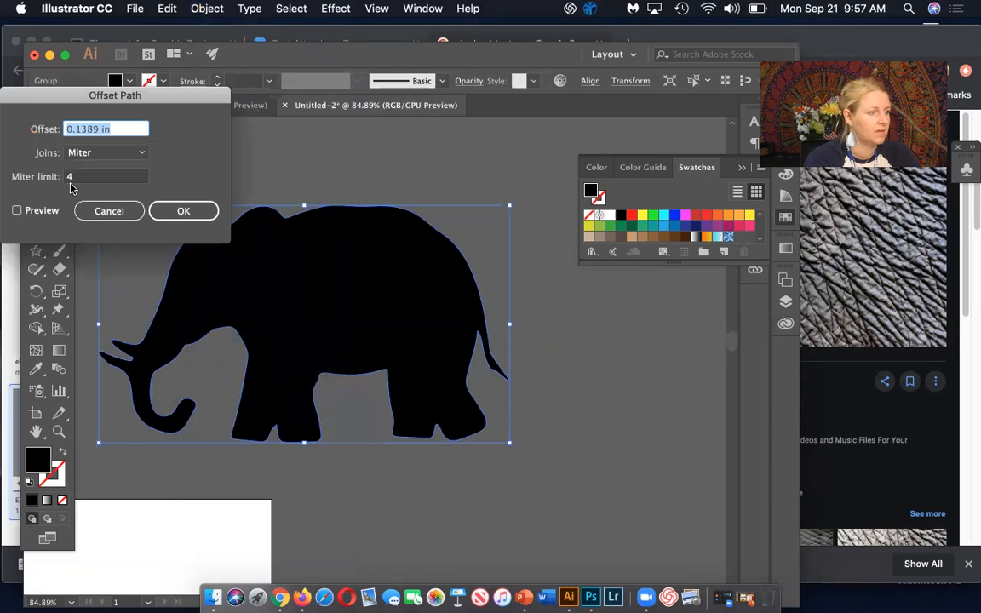
{"action": "left_click", "coordinate": [17, 211]}
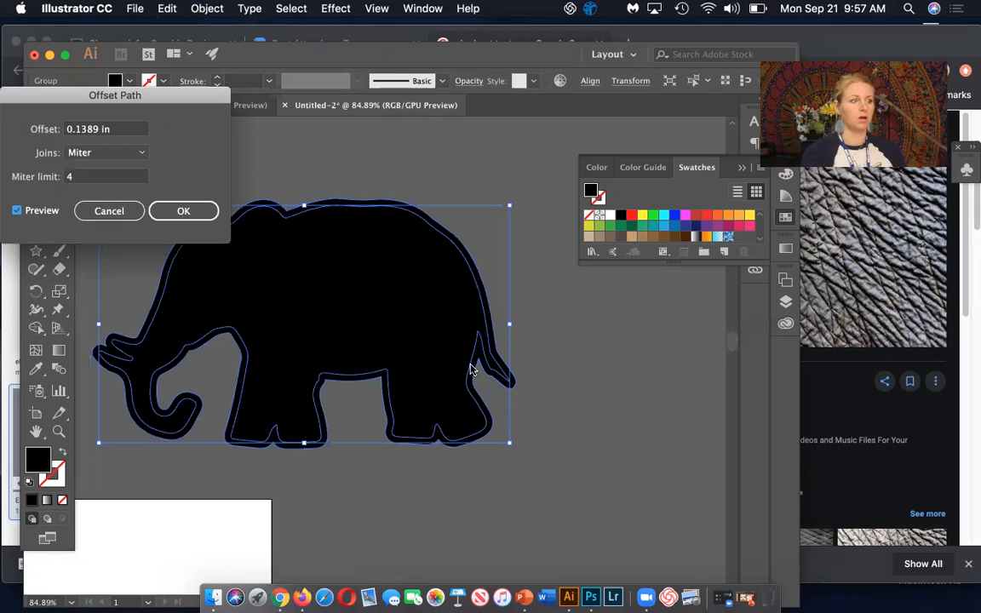
{"action": "left_click", "coordinate": [84, 130]}
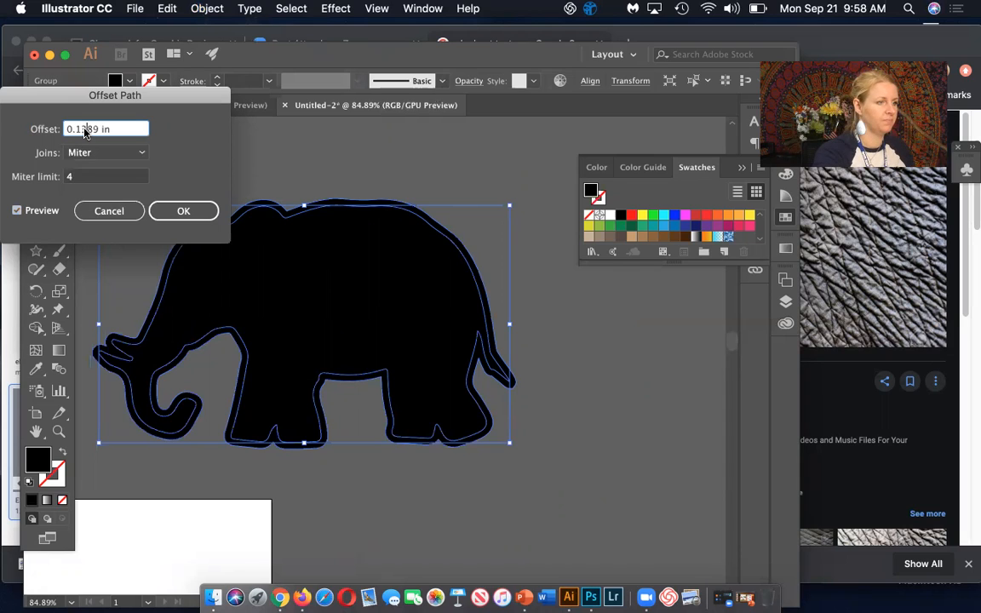
{"action": "key", "text": "BackSpace"}
{"action": "type", "text": "2"}
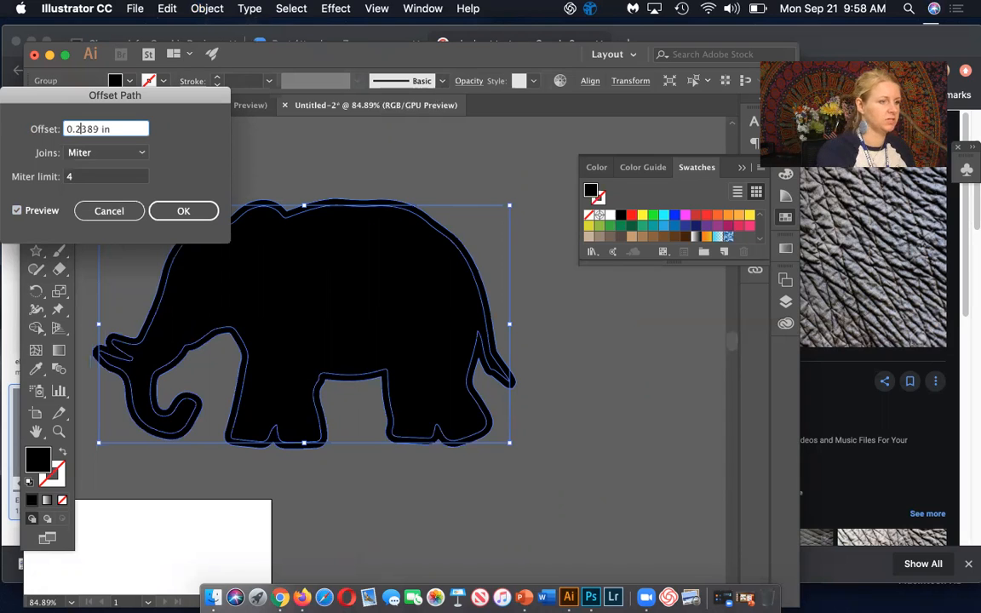
{"action": "left_click", "coordinate": [181, 213]}
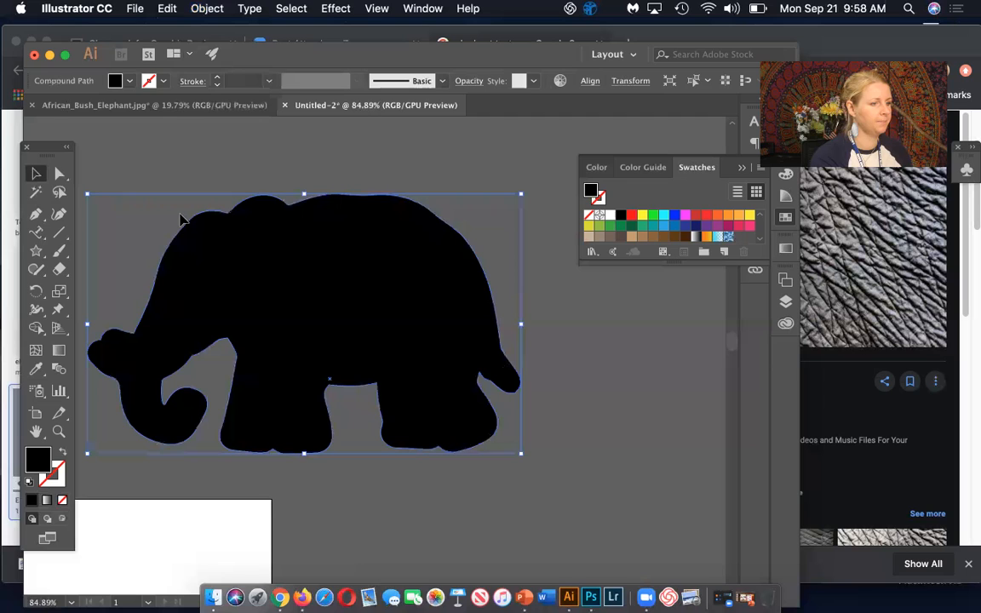
Step: Isolate the offset elephant's group, fill its inner elephant shape with red and exit isolation
{"action": "double_click", "coordinate": [380, 281]}
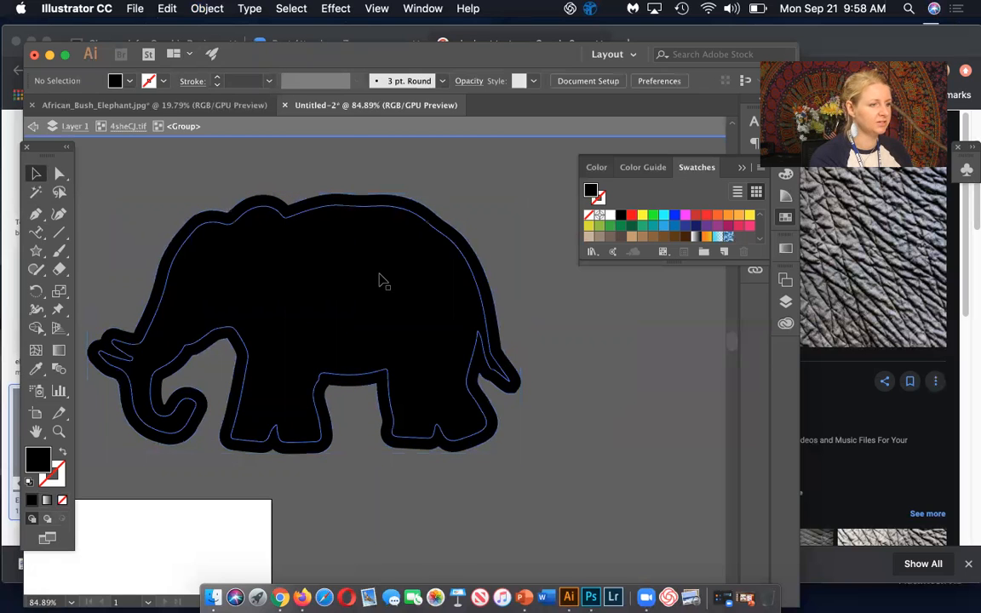
{"action": "left_click", "coordinate": [631, 214]}
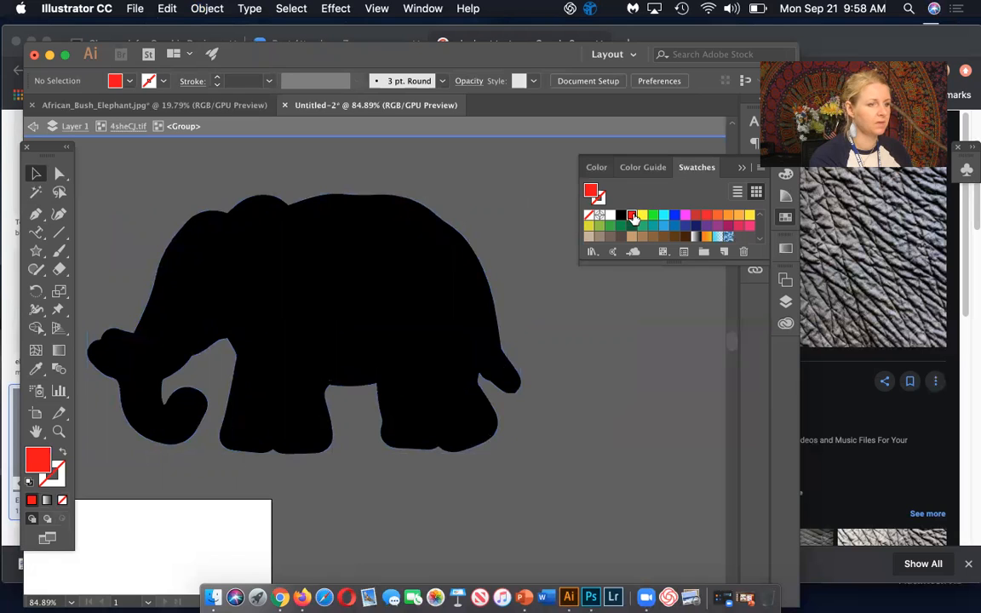
{"action": "left_click", "coordinate": [435, 296]}
{"action": "left_click", "coordinate": [631, 216]}
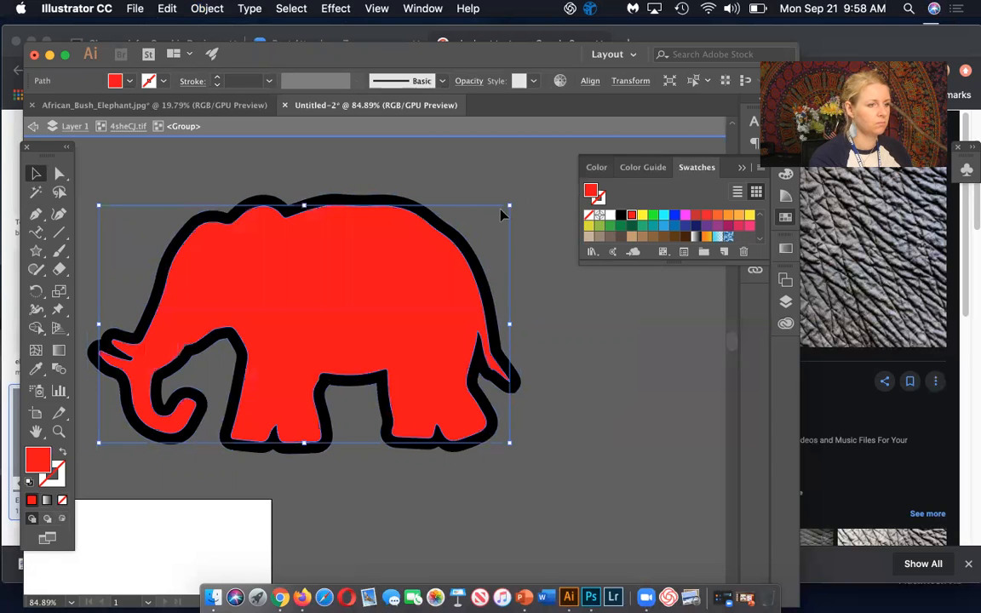
{"action": "left_click", "coordinate": [541, 242]}
{"action": "scroll", "coordinate": [540, 244], "scroll_direction": "down", "scroll_amount": 5}
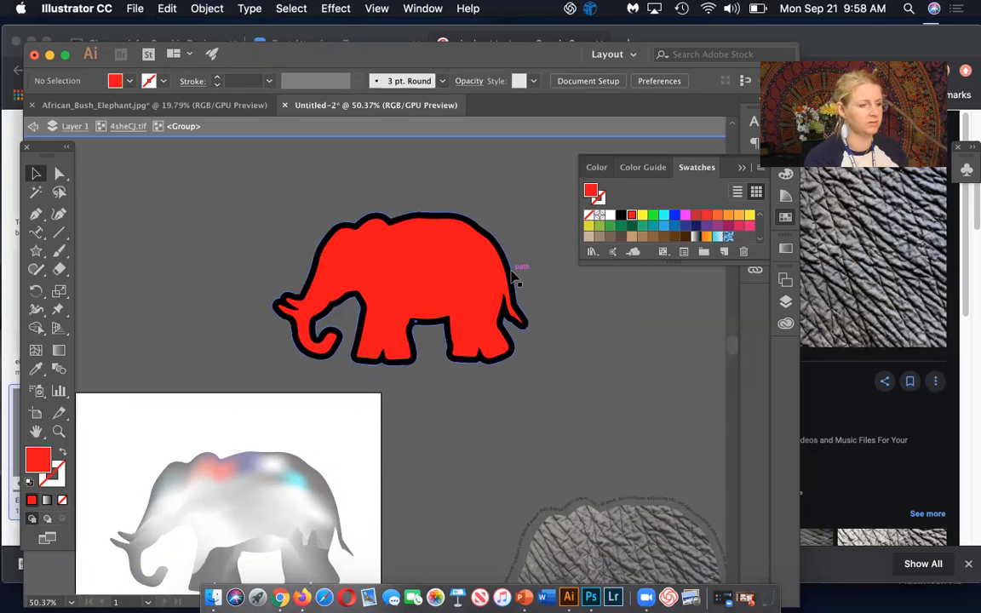
{"action": "scroll", "coordinate": [561, 328], "scroll_direction": "right", "scroll_amount": 5}
{"action": "scroll", "coordinate": [560, 329], "scroll_direction": "up", "scroll_amount": 2}
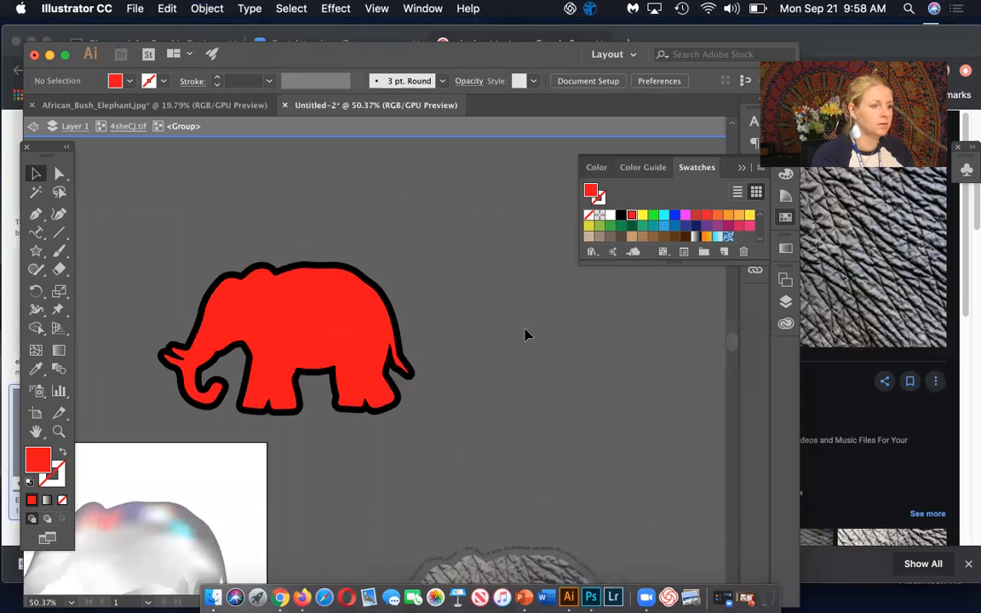
{"action": "key", "text": "Escape"}
Step: Duplicate the red elephant with its black outline, placing the copy beside the original
{"action": "left_click", "coordinate": [299, 280]}
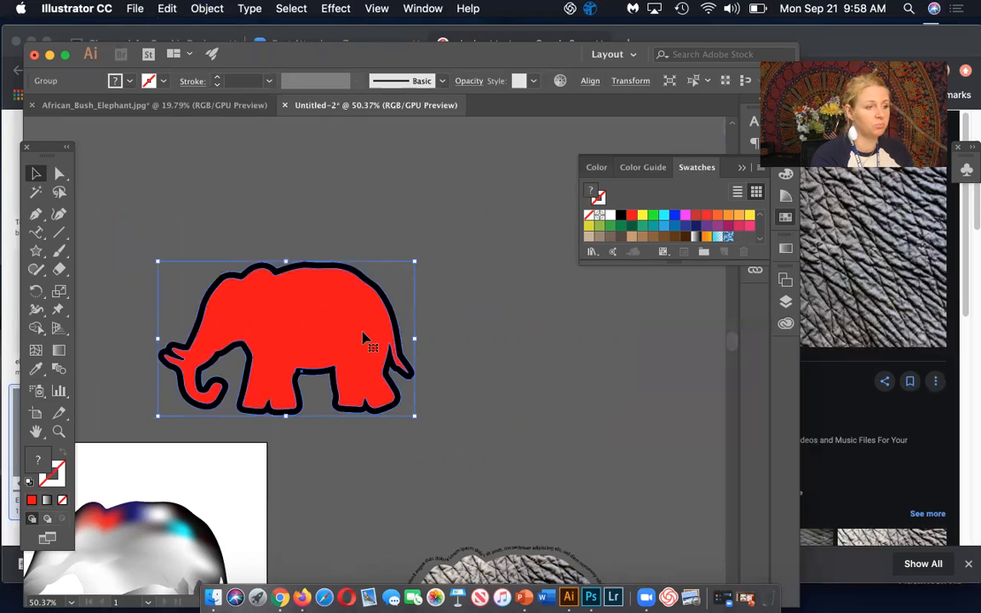
{"action": "left_click_drag", "start_coordinate": [316, 331], "coordinate": [598, 379]}
{"action": "left_click", "coordinate": [526, 284]}
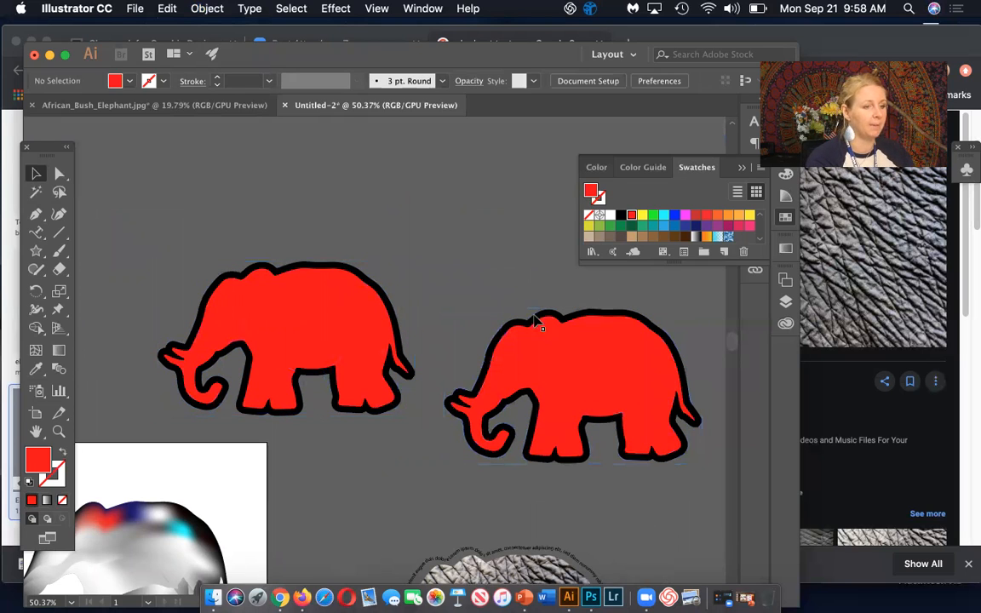
Step: Delete the black outline from the duplicated elephant inside its group, keeping the red shape, and exit isolation
{"action": "left_click", "coordinate": [537, 324]}
{"action": "double_click", "coordinate": [537, 324]}
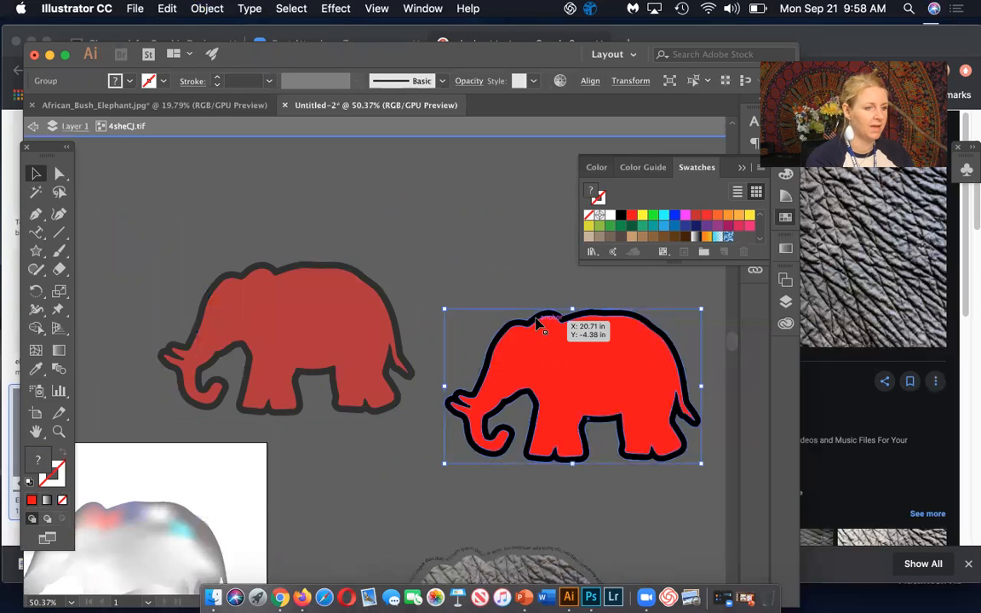
{"action": "key", "text": "Delete"}
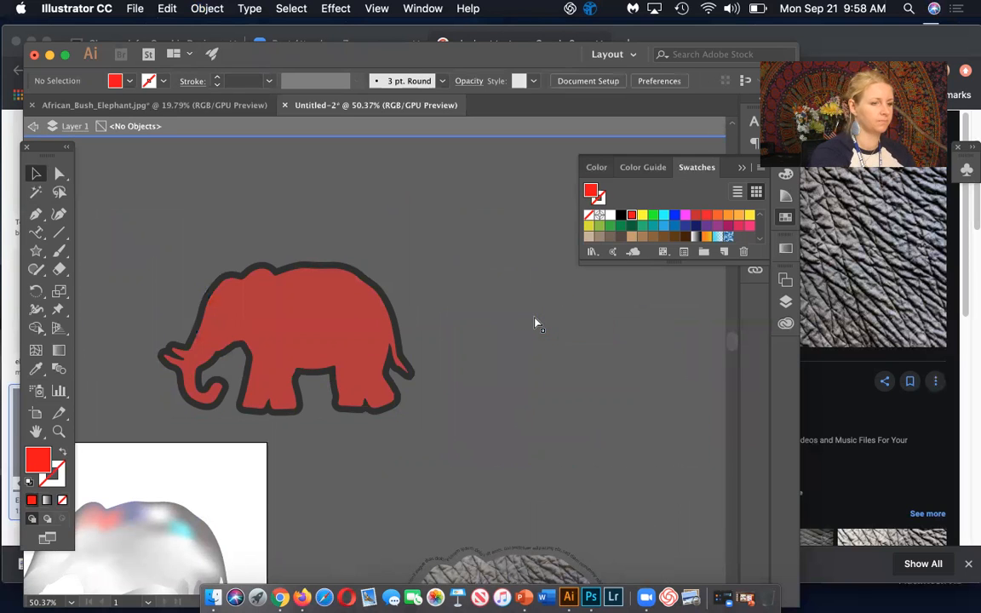
{"action": "key", "text": "super+z"}
{"action": "left_click", "coordinate": [537, 324]}
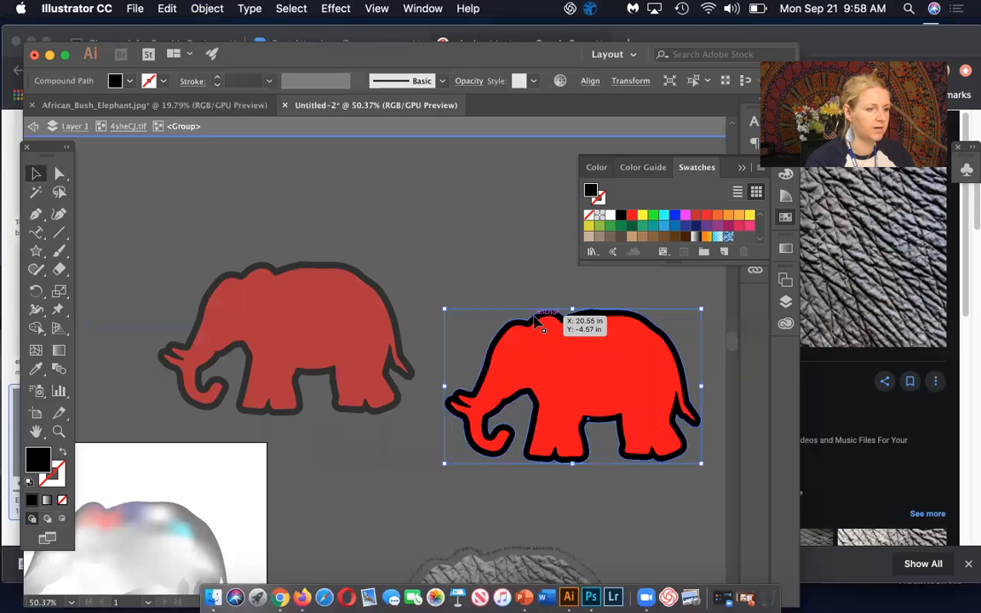
{"action": "key", "text": "Delete"}
{"action": "double_click", "coordinate": [526, 309]}
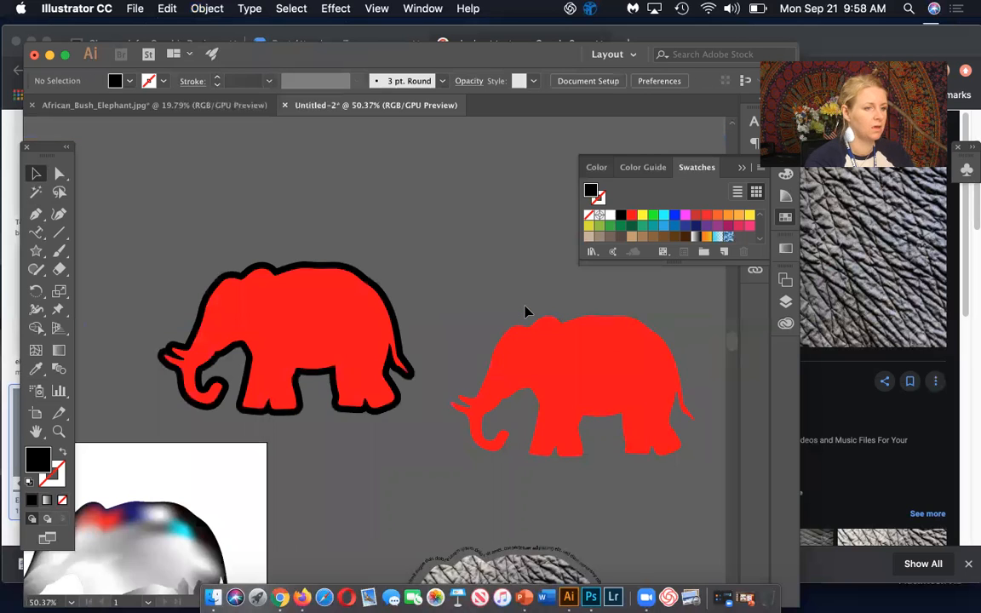
Step: Add the point text "Elephant" in the empty area above the red elephant without an outline
{"action": "scroll", "coordinate": [526, 309], "scroll_direction": "right", "scroll_amount": 3}
{"action": "scroll", "coordinate": [526, 312], "scroll_direction": "right", "scroll_amount": 1}
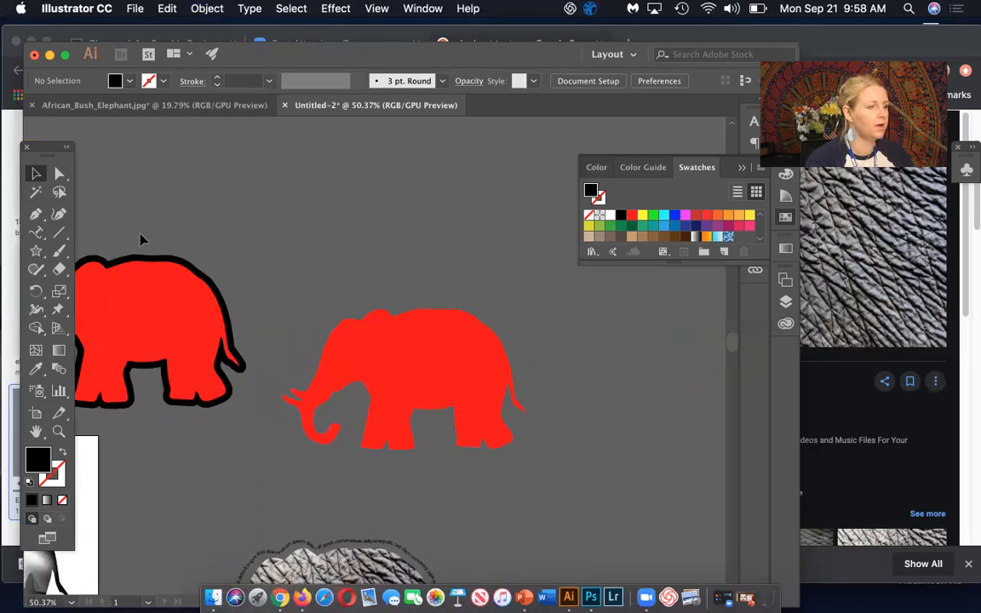
{"action": "left_click_drag", "start_coordinate": [31, 237], "coordinate": [64, 216]}
{"action": "left_click", "coordinate": [311, 220]}
{"action": "type", "text": "Elephant"}
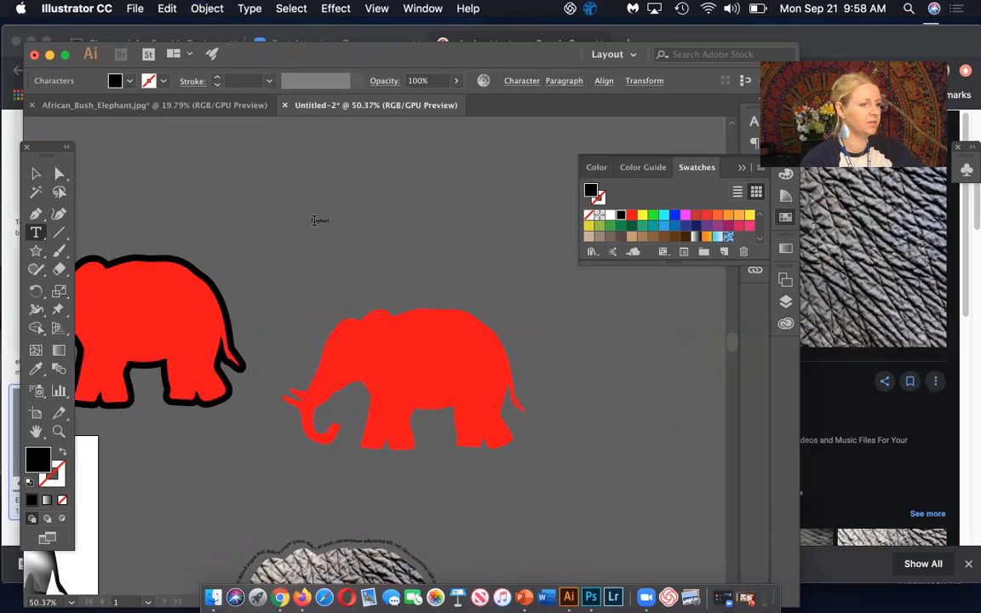
Step: Set the word "Elephant" to Arial Black at 44 pt
{"action": "left_click", "coordinate": [525, 81]}
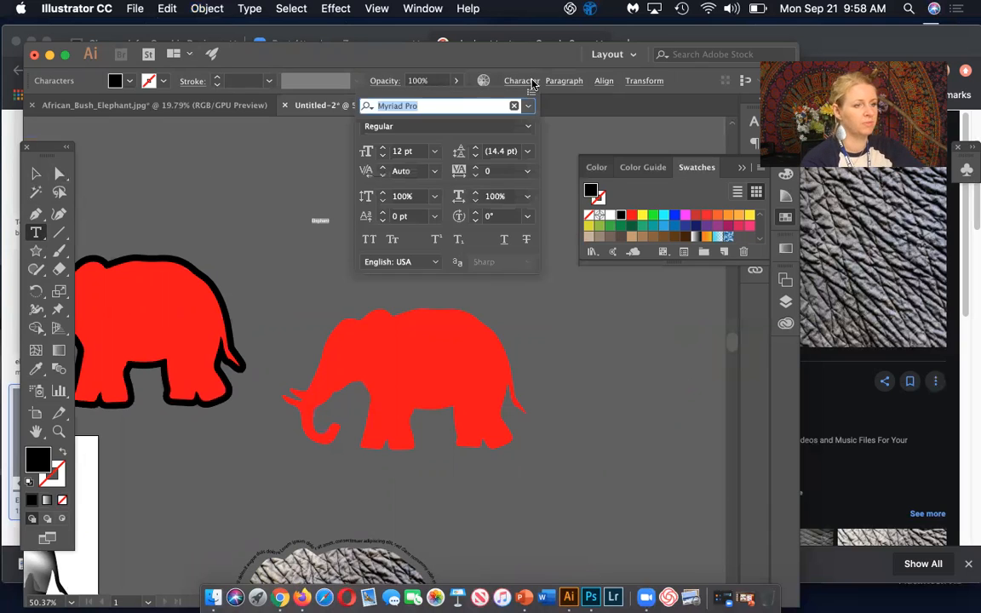
{"action": "left_click", "coordinate": [381, 147]}
{"action": "left_click", "coordinate": [382, 147]}
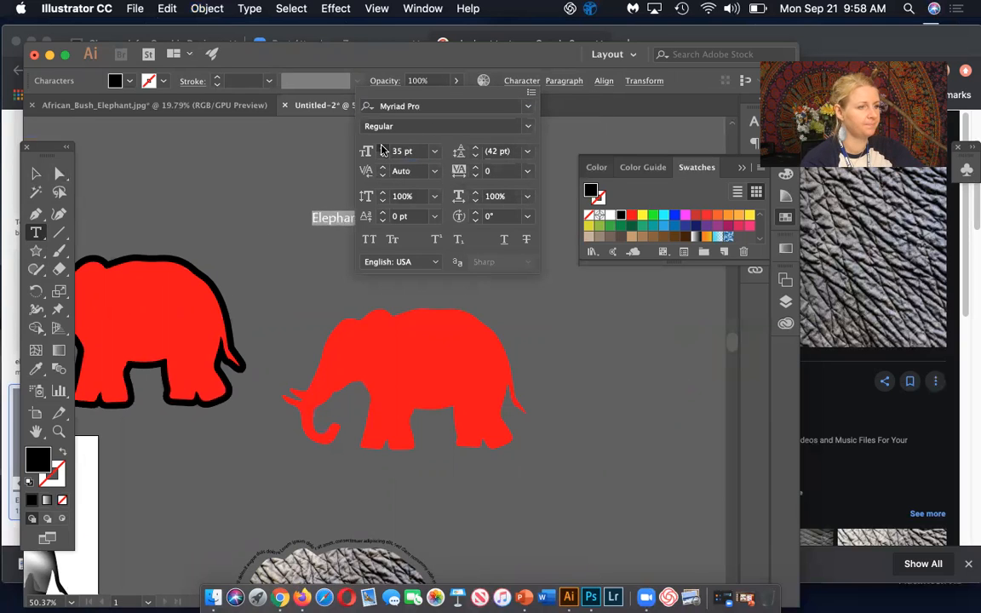
{"action": "left_click", "coordinate": [528, 125]}
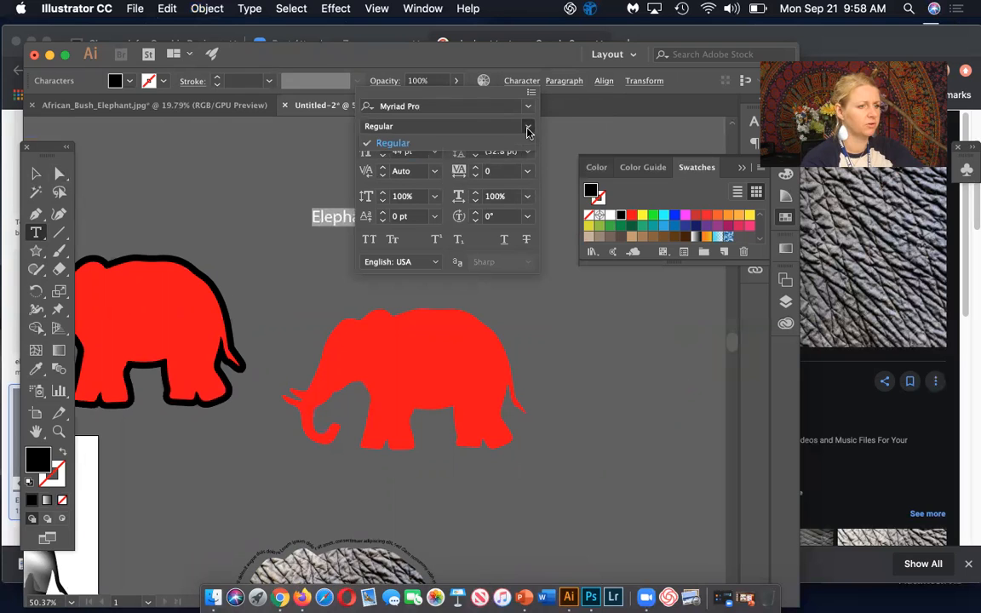
{"action": "left_click", "coordinate": [529, 114]}
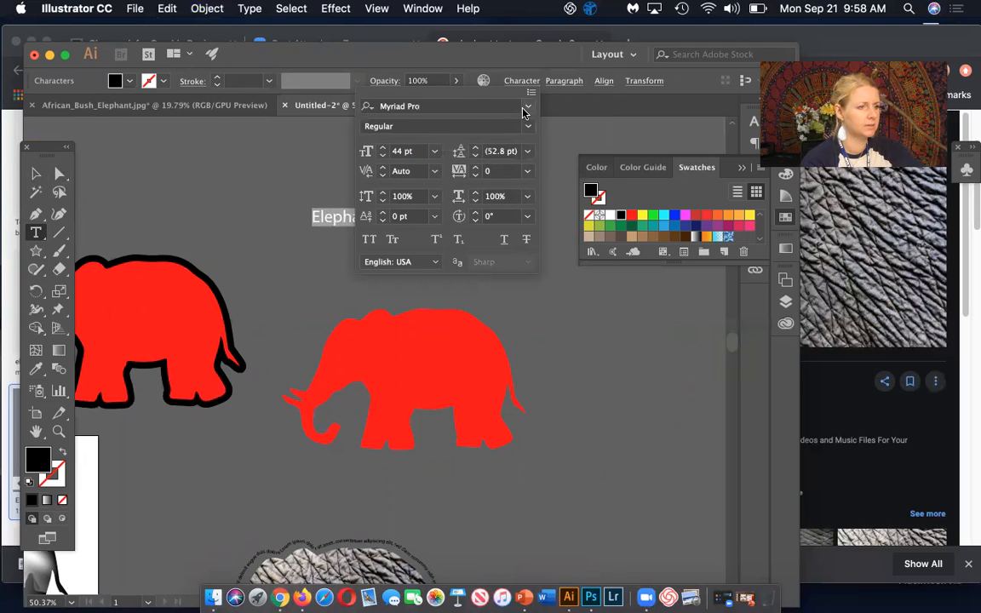
{"action": "left_click", "coordinate": [527, 105]}
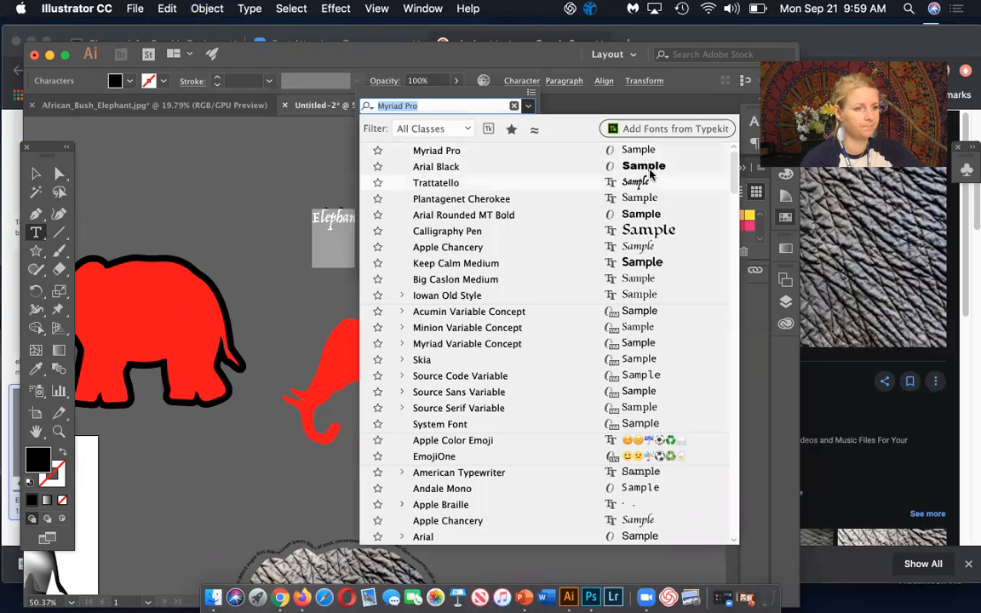
{"action": "left_click", "coordinate": [588, 167]}
{"action": "left_click", "coordinate": [32, 157]}
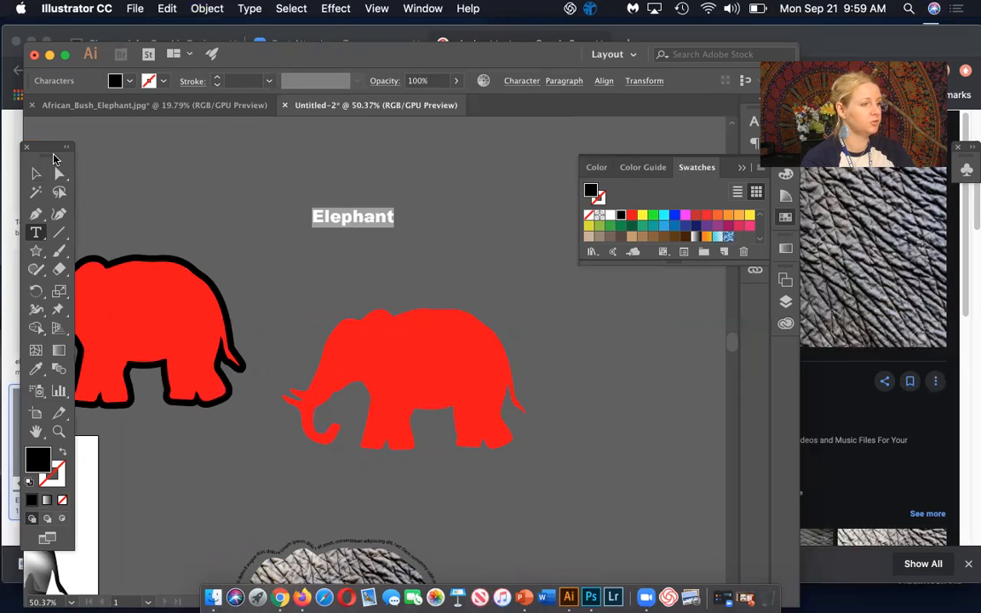
Step: Enlarge the word "Elephant" to nearly the width of the plain red elephant and place it across the body
{"action": "left_click", "coordinate": [36, 173]}
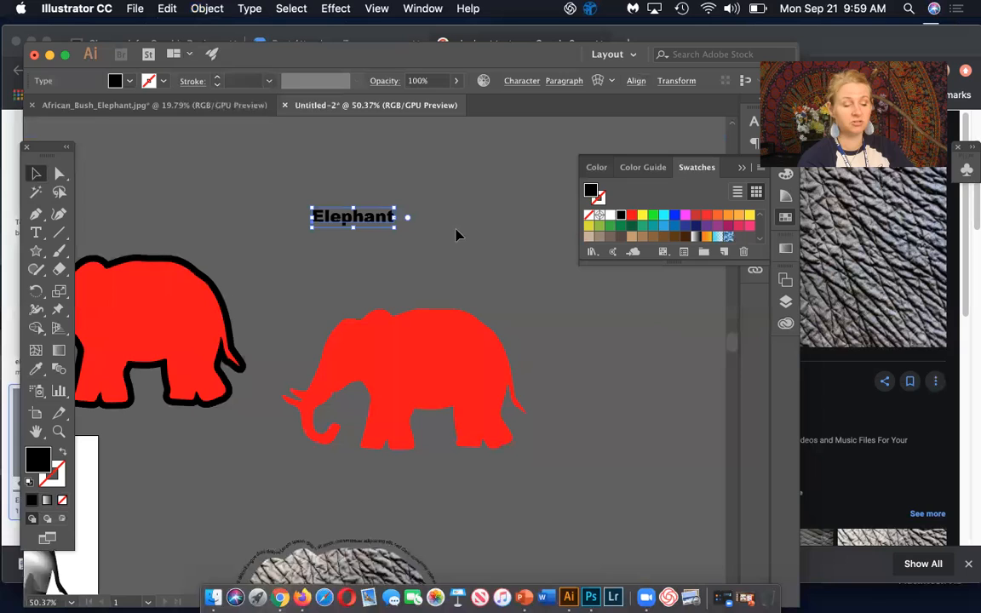
{"action": "left_click_drag", "start_coordinate": [394, 230], "coordinate": [523, 291]}
{"action": "left_click_drag", "start_coordinate": [482, 226], "coordinate": [470, 368]}
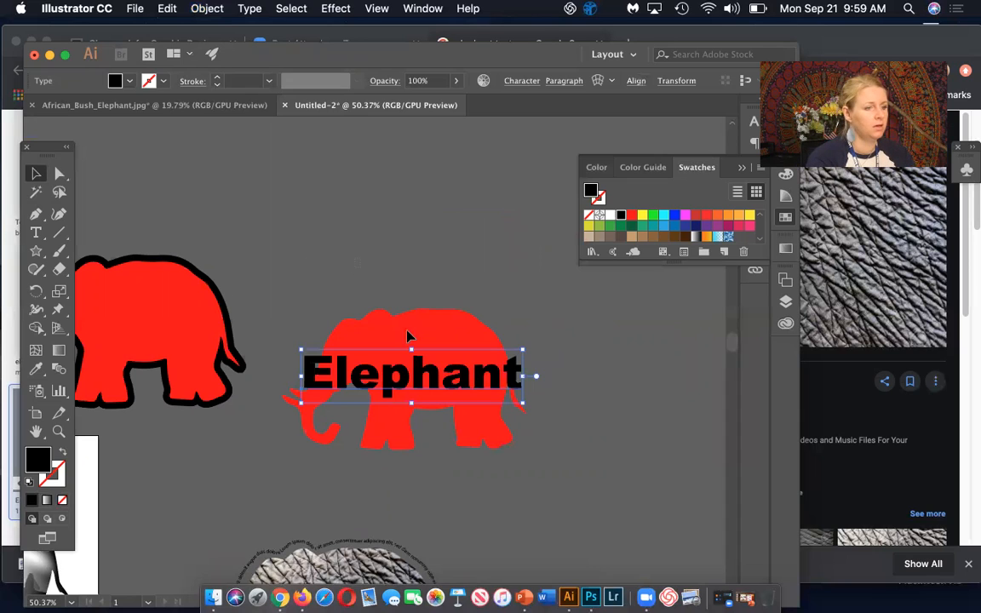
Step: Try to envelope-distort the word "Elephant" and the red elephant together using Make with Top Object
{"action": "left_click", "coordinate": [512, 437], "text": "shift"}
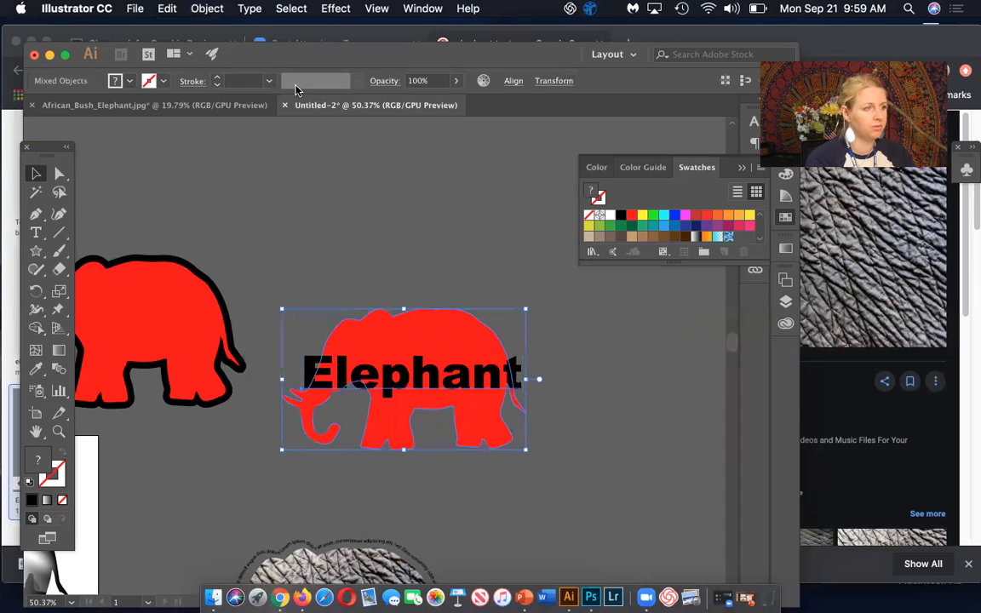
{"action": "left_click", "coordinate": [198, 8]}
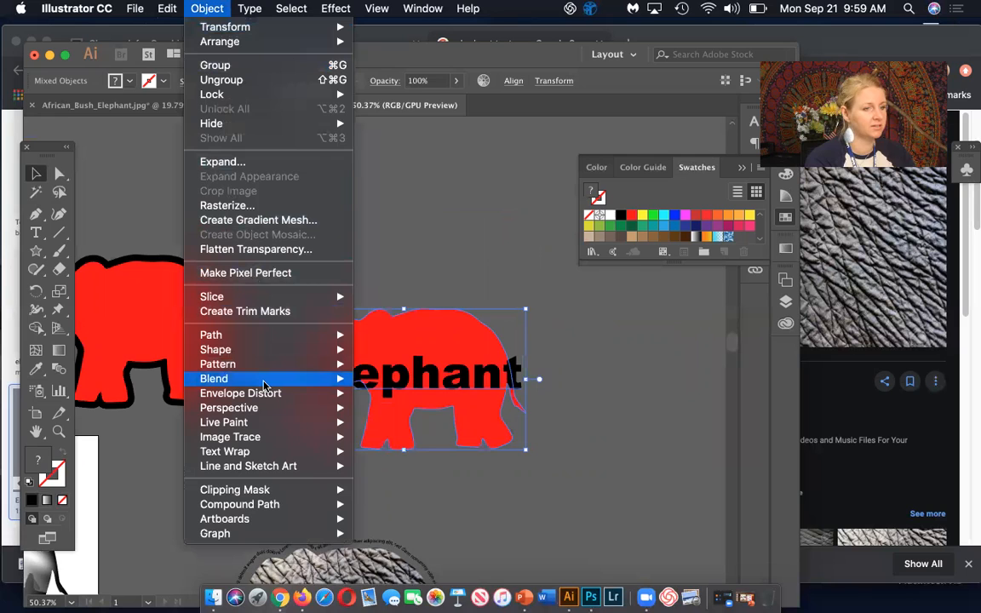
{"action": "mouse_move", "coordinate": [264, 383]}
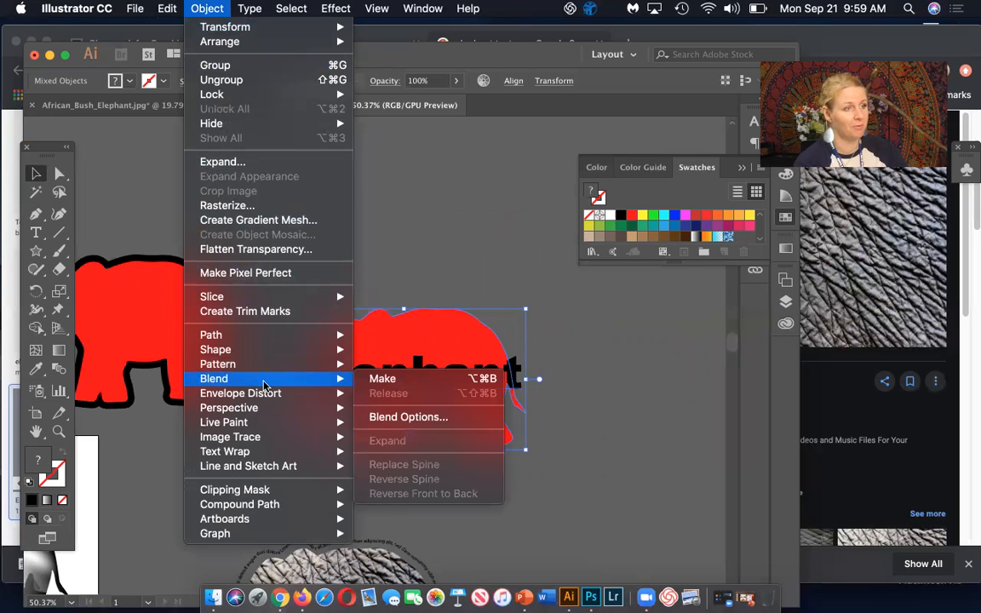
{"action": "mouse_move", "coordinate": [335, 12]}
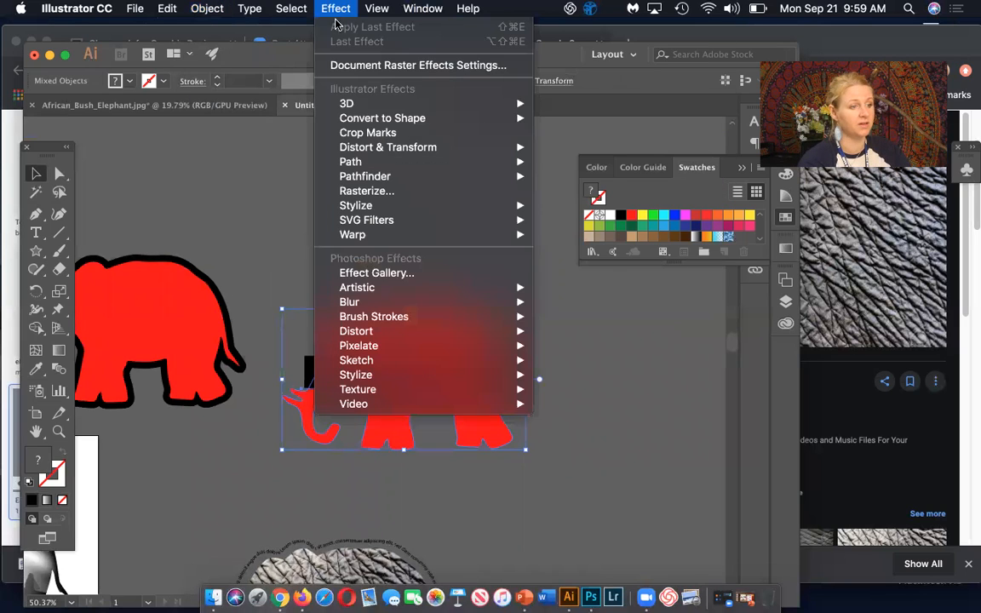
{"action": "mouse_move", "coordinate": [412, 225]}
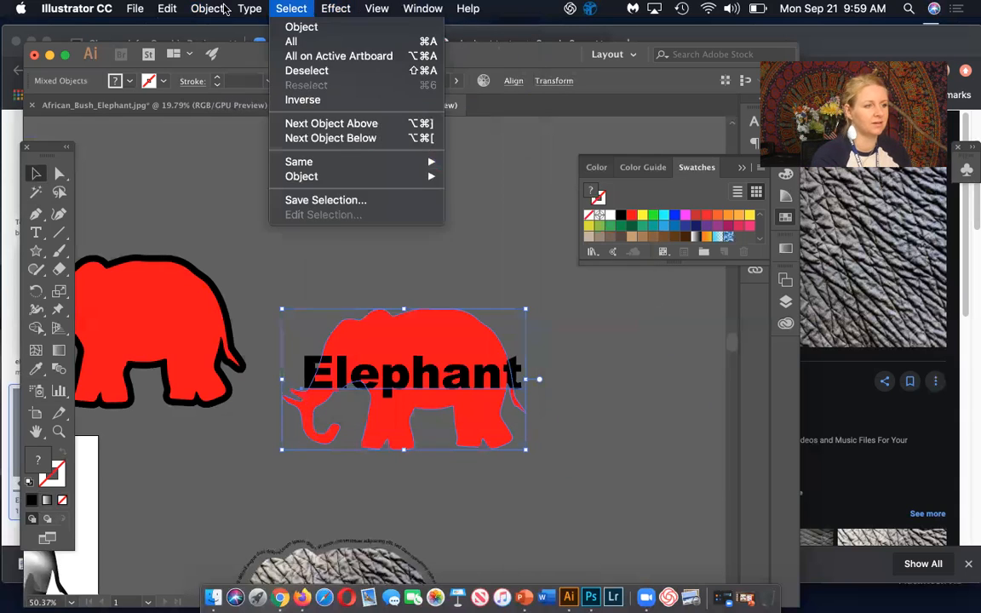
{"action": "mouse_move", "coordinate": [219, 9]}
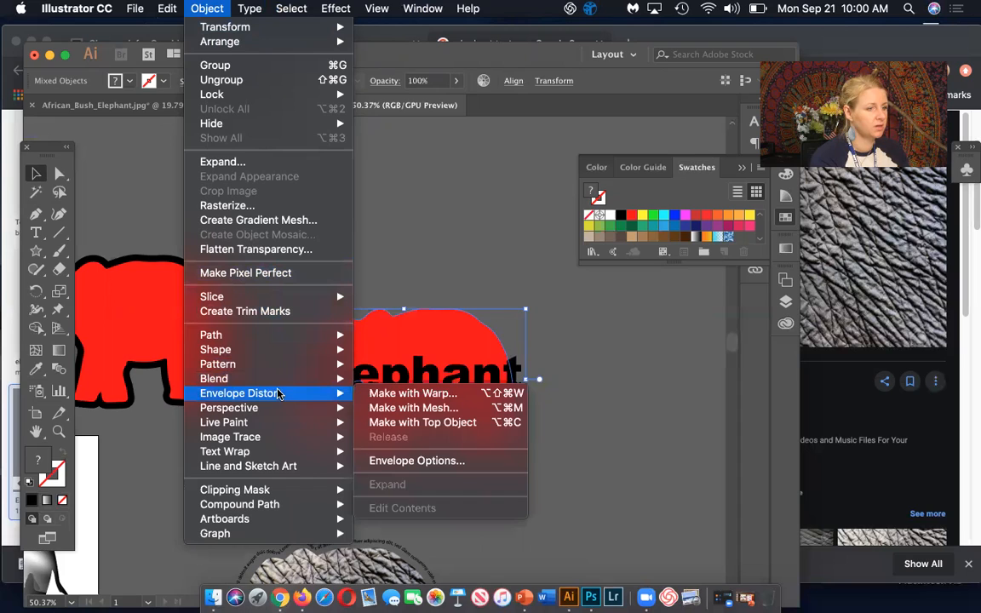
{"action": "left_click", "coordinate": [417, 422]}
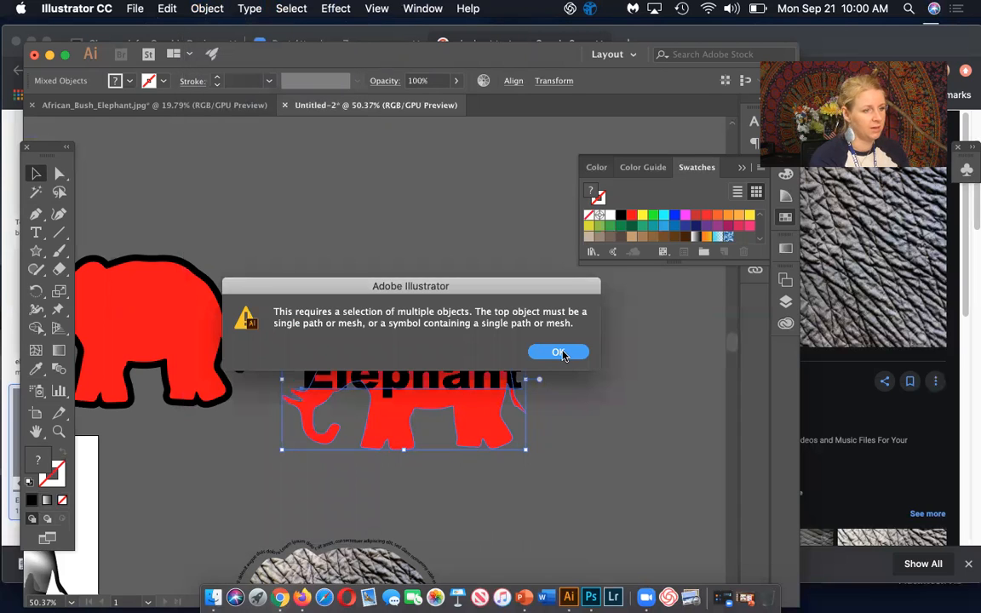
{"action": "left_click", "coordinate": [558, 353]}
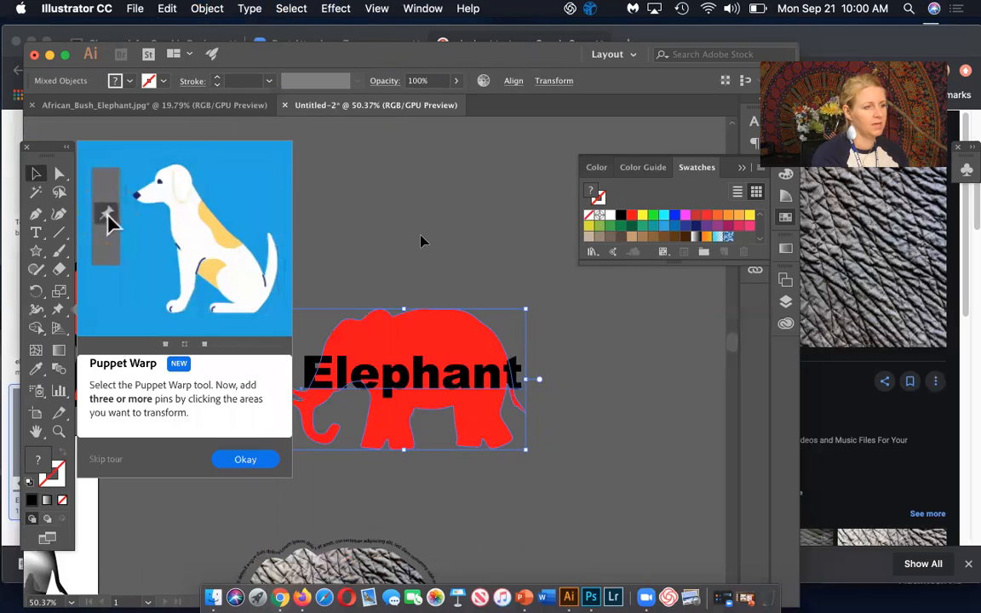
Step: Move the word "Elephant" back above the red elephant and expand its object and fill into shapes
{"action": "left_click", "coordinate": [420, 241]}
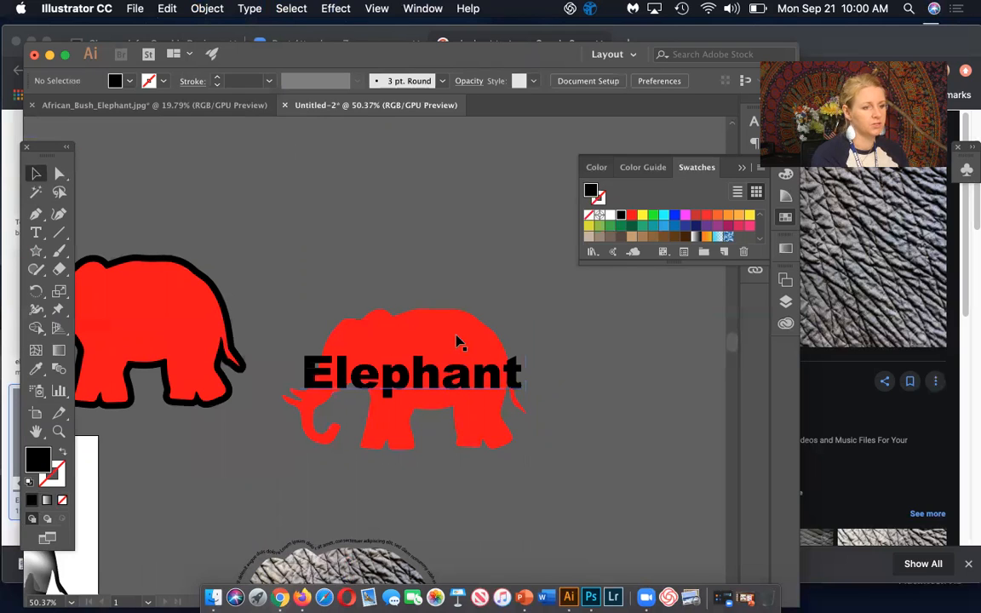
{"action": "left_click", "coordinate": [430, 383]}
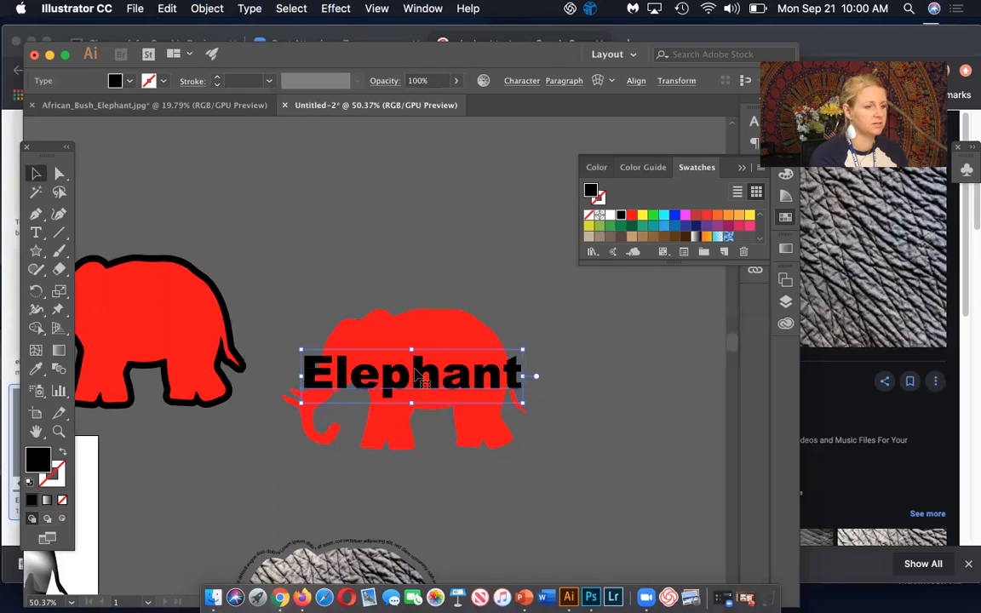
{"action": "left_click_drag", "start_coordinate": [418, 375], "coordinate": [418, 224]}
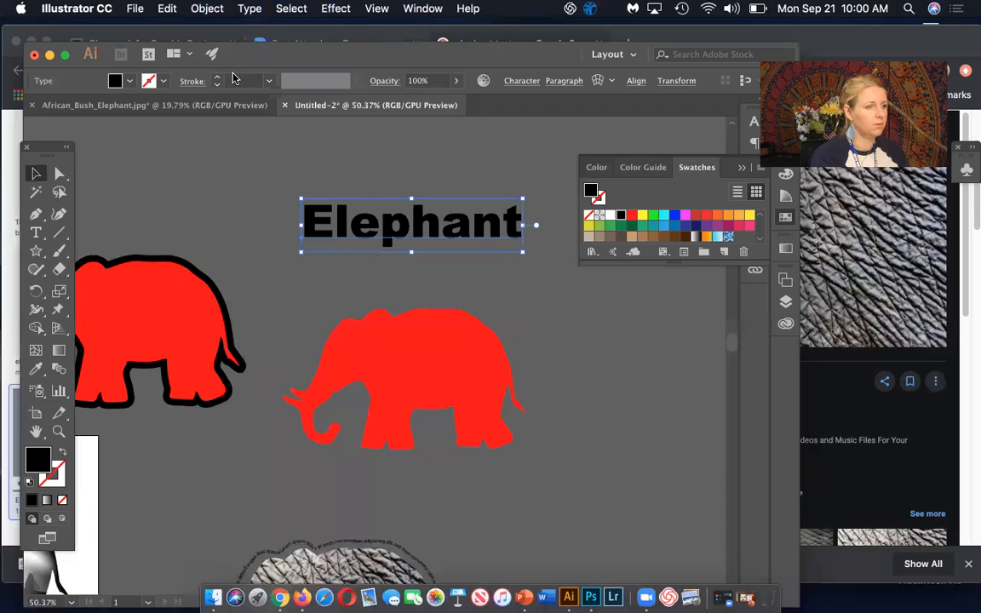
{"action": "left_click", "coordinate": [197, 8]}
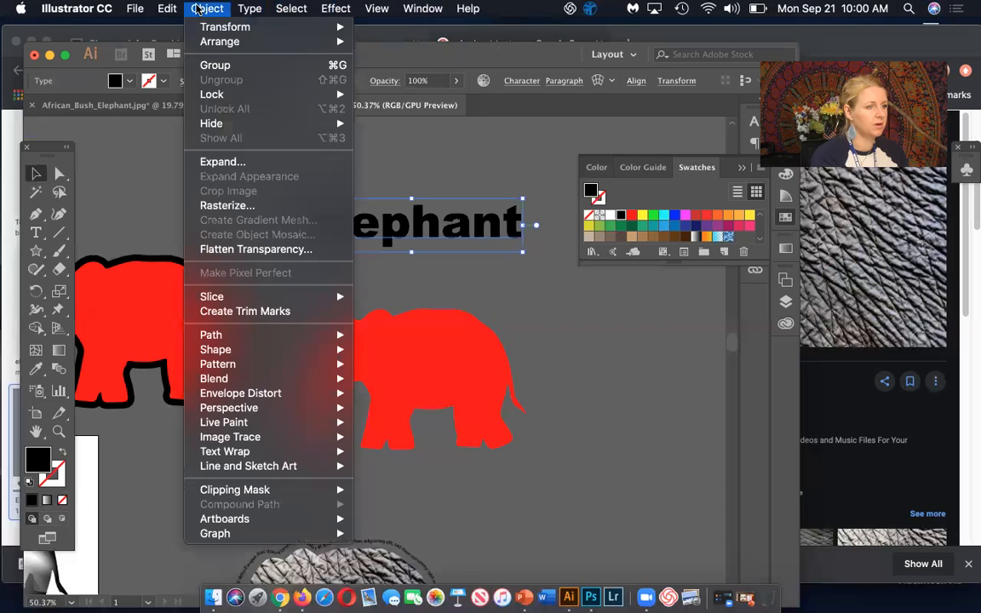
{"action": "left_click", "coordinate": [219, 164]}
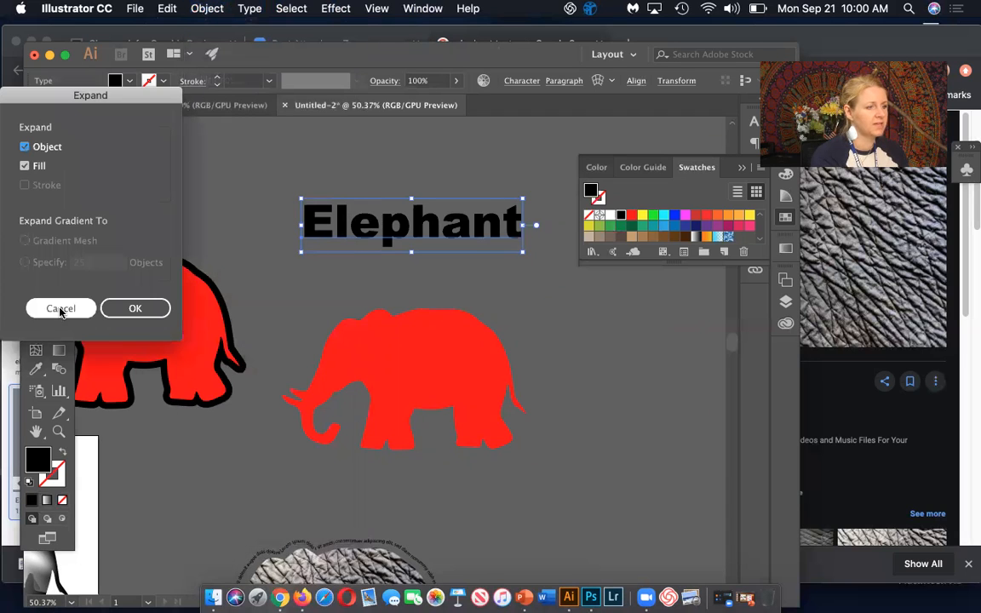
{"action": "left_click", "coordinate": [150, 316]}
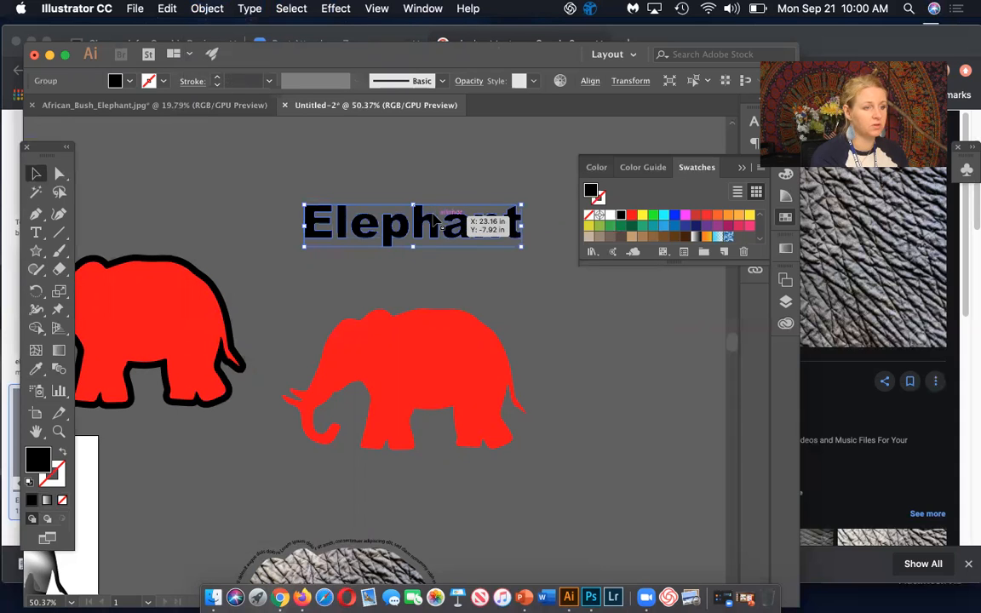
Step: Combine all the expanded letters of "Elephant" into one compound path
{"action": "left_click", "coordinate": [443, 255]}
{"action": "left_click", "coordinate": [426, 220]}
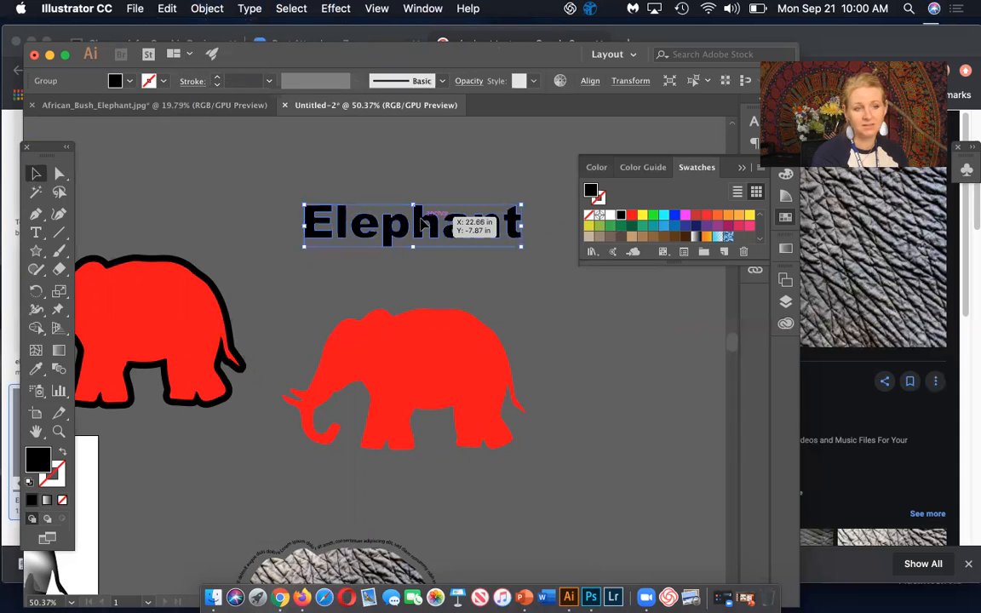
{"action": "double_click", "coordinate": [424, 221]}
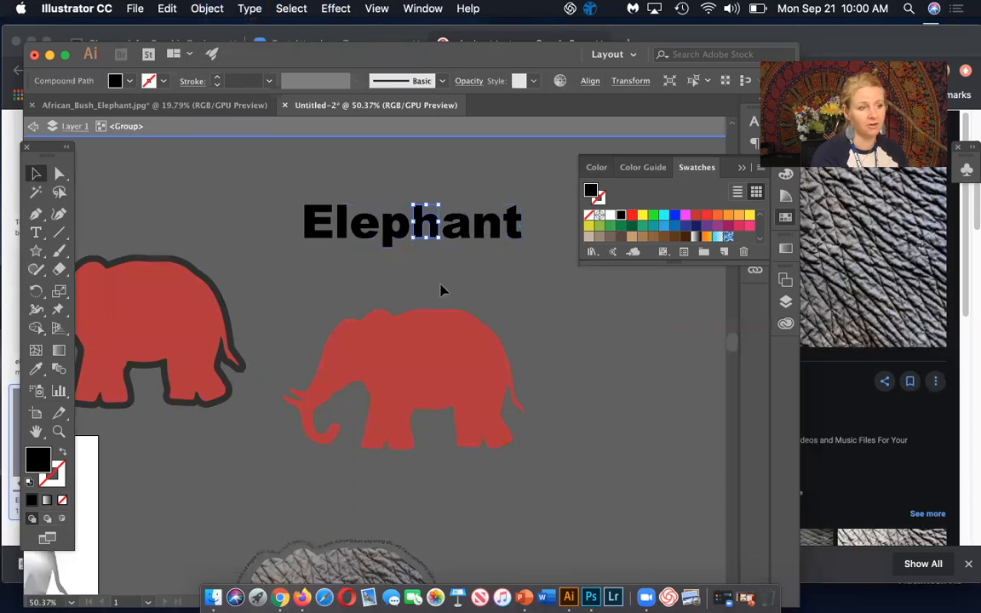
{"action": "double_click", "coordinate": [440, 261]}
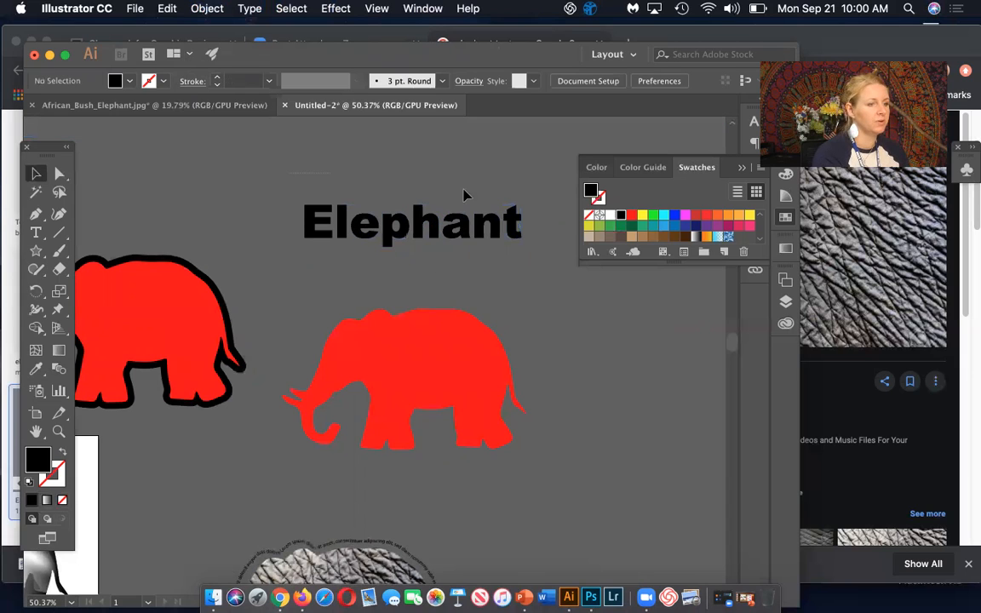
{"action": "left_click_drag", "start_coordinate": [552, 254], "coordinate": [553, 254]}
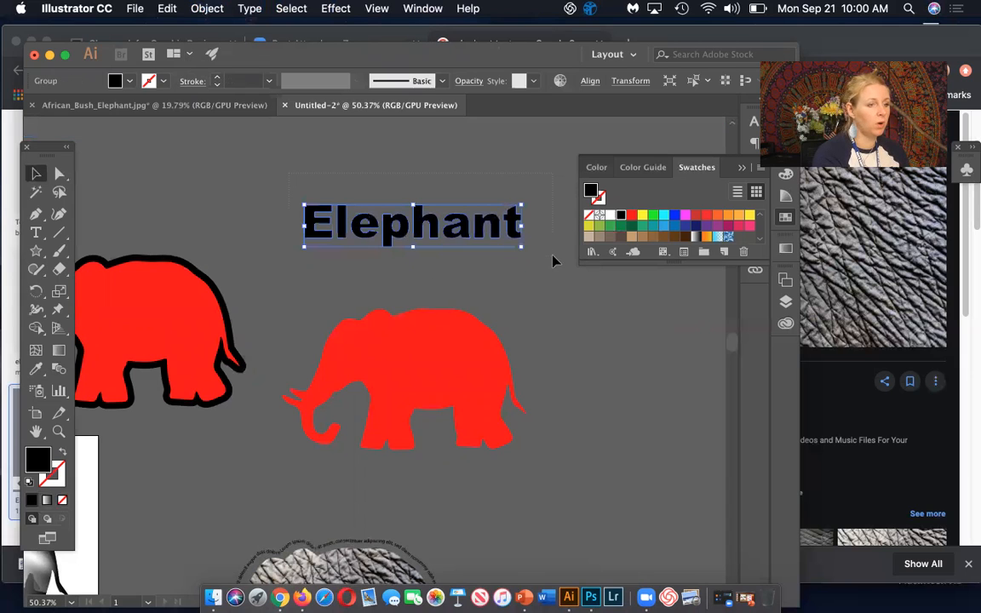
{"action": "left_click", "coordinate": [201, 9]}
{"action": "mouse_move", "coordinate": [281, 504]}
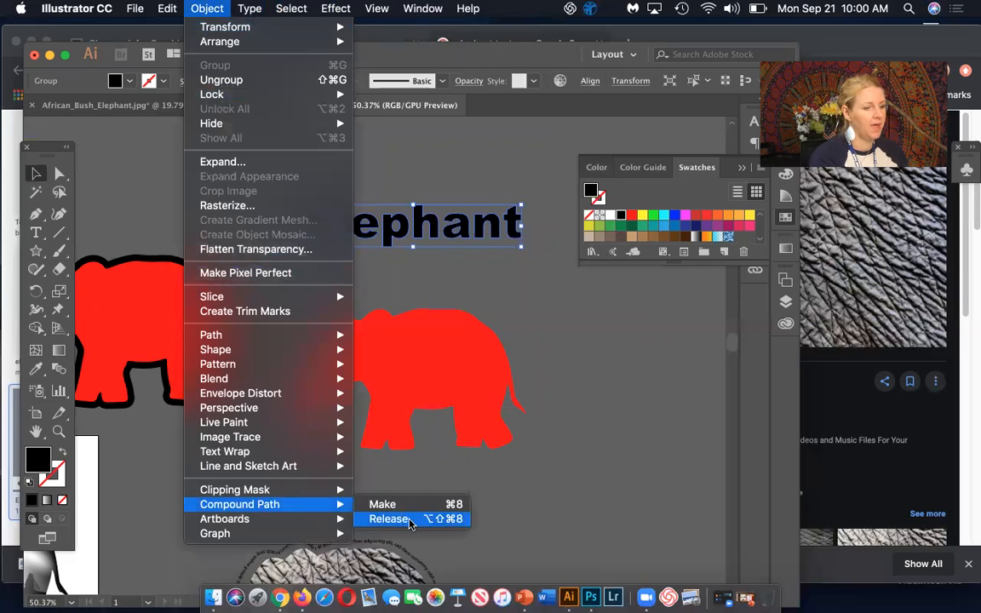
{"action": "left_click", "coordinate": [383, 505]}
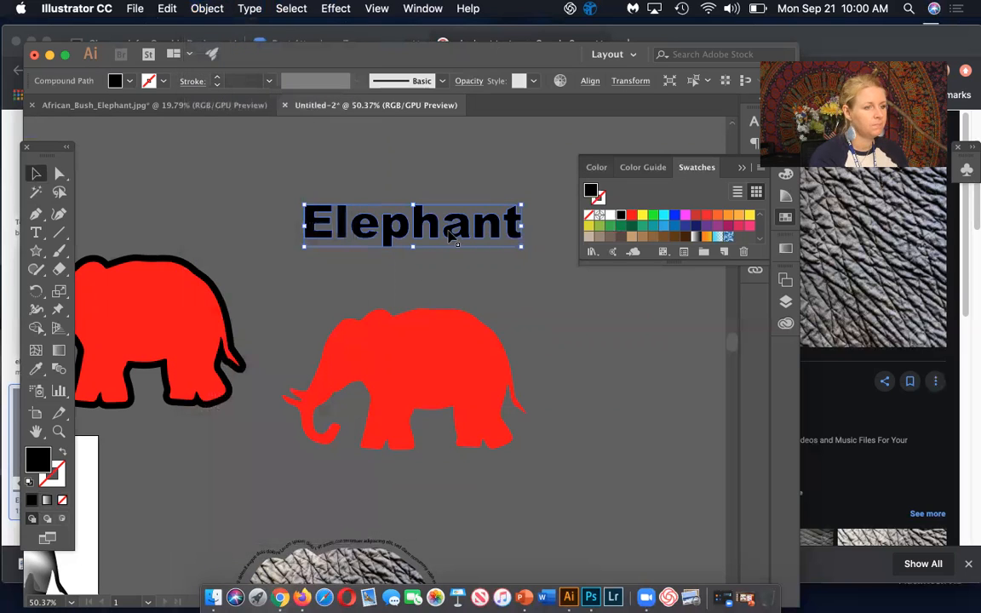
Step: Move the compound-path word onto the red elephant and try to envelope-distort both using Make with Top Object
{"action": "left_click_drag", "start_coordinate": [400, 241], "coordinate": [397, 390]}
{"action": "left_click", "coordinate": [414, 421], "text": "shift"}
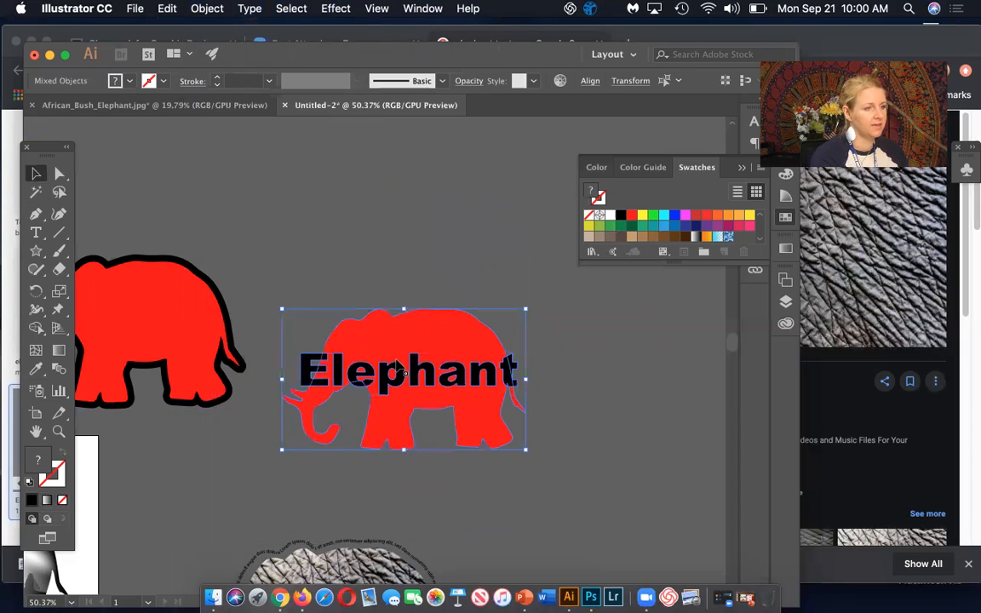
{"action": "left_click", "coordinate": [207, 7]}
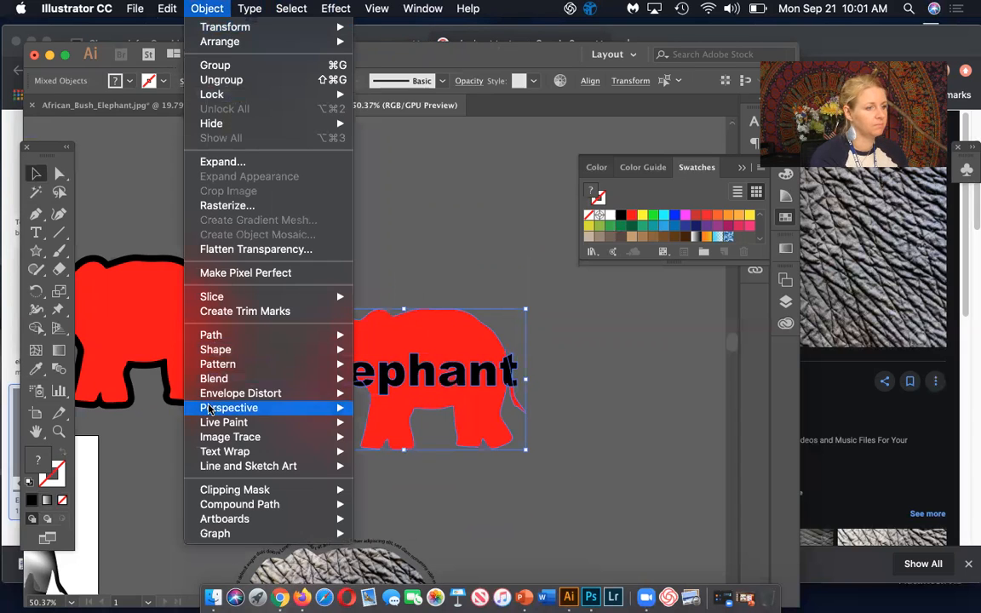
{"action": "mouse_move", "coordinate": [332, 393]}
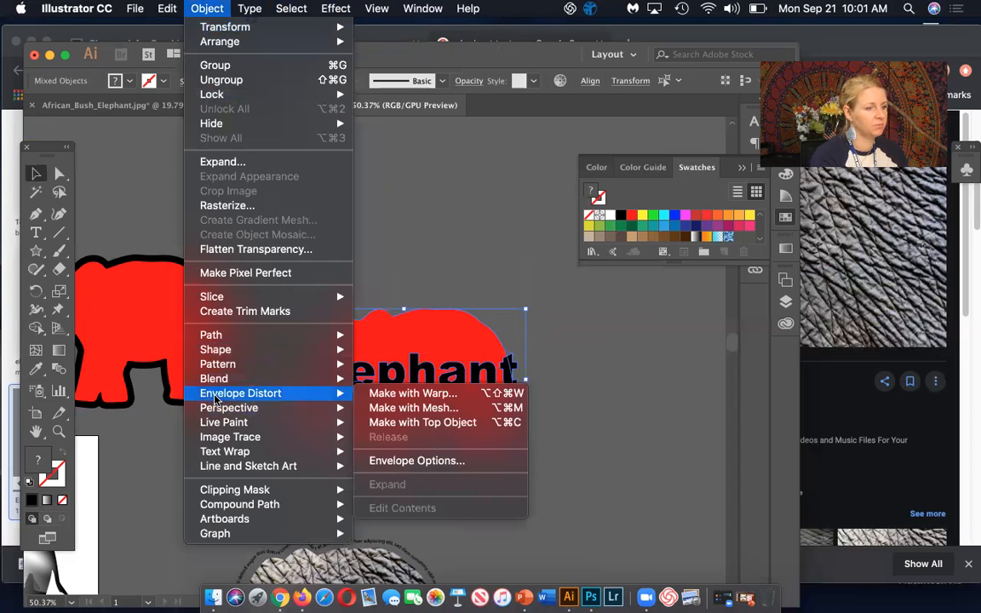
{"action": "left_click", "coordinate": [439, 423]}
{"action": "left_click", "coordinate": [559, 350]}
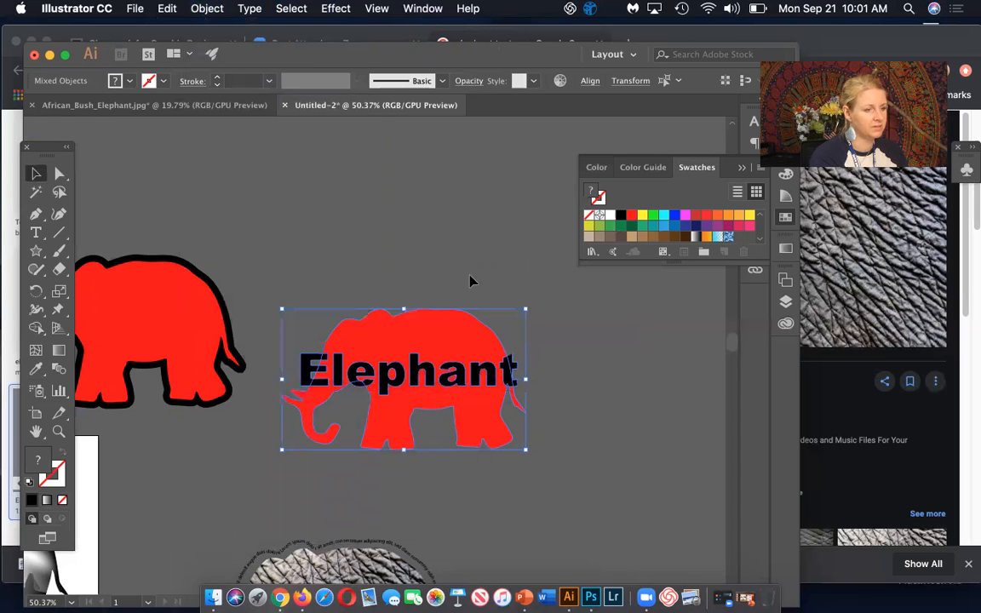
Step: Delete the compound-path word "Elephant" from the plain red elephant
{"action": "left_click", "coordinate": [427, 268]}
{"action": "left_click", "coordinate": [418, 385]}
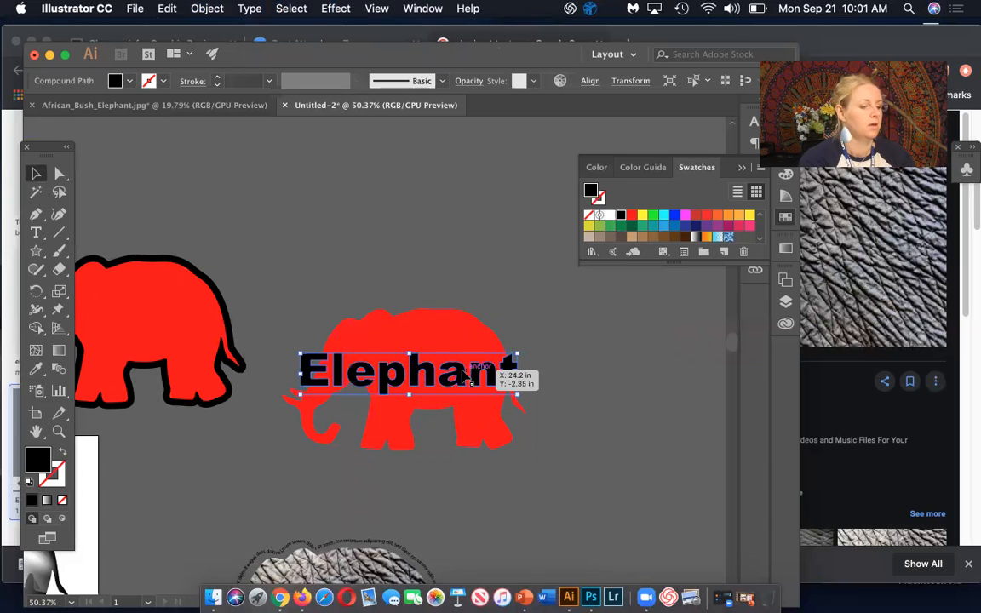
{"action": "key", "text": "BackSpace"}
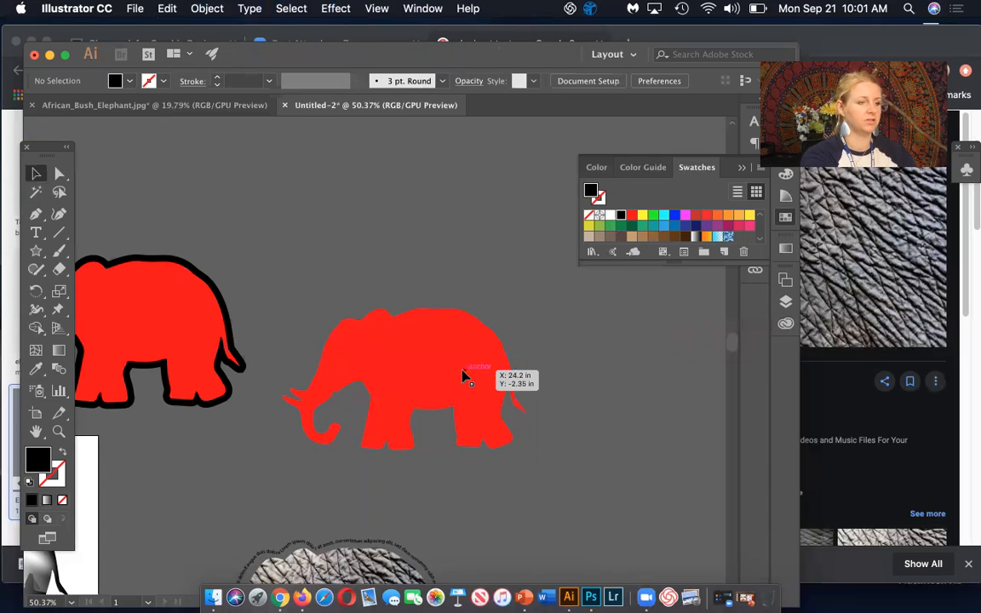
Step: Add new live text "Elephant" above the plain red elephant and enlarge it to nearly the elephant's width
{"action": "left_click", "coordinate": [36, 233]}
{"action": "left_click", "coordinate": [322, 228]}
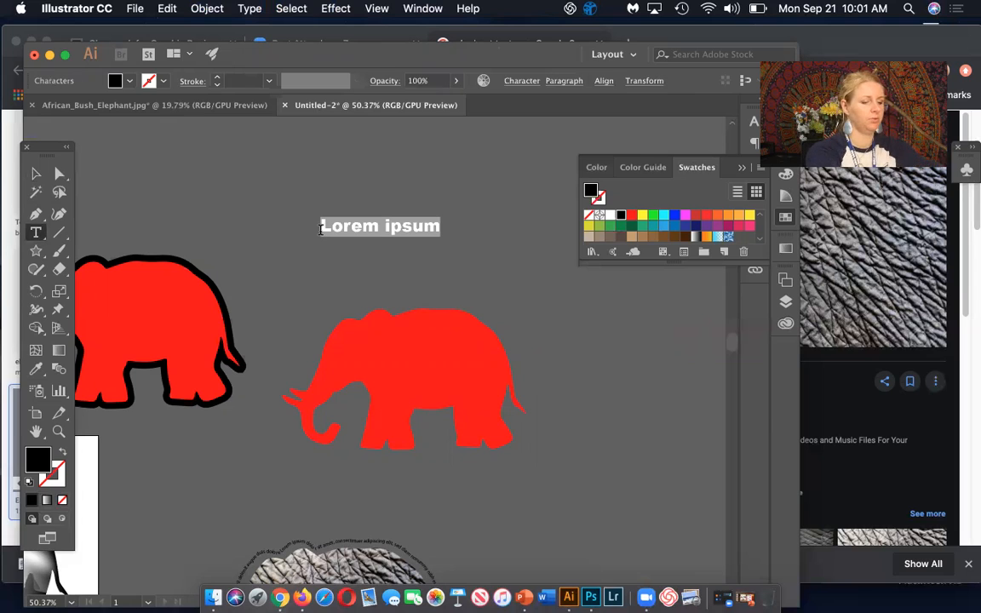
{"action": "type", "text": "Elephj"}
{"action": "key", "text": "BackSpace"}
{"action": "type", "text": "ant"}
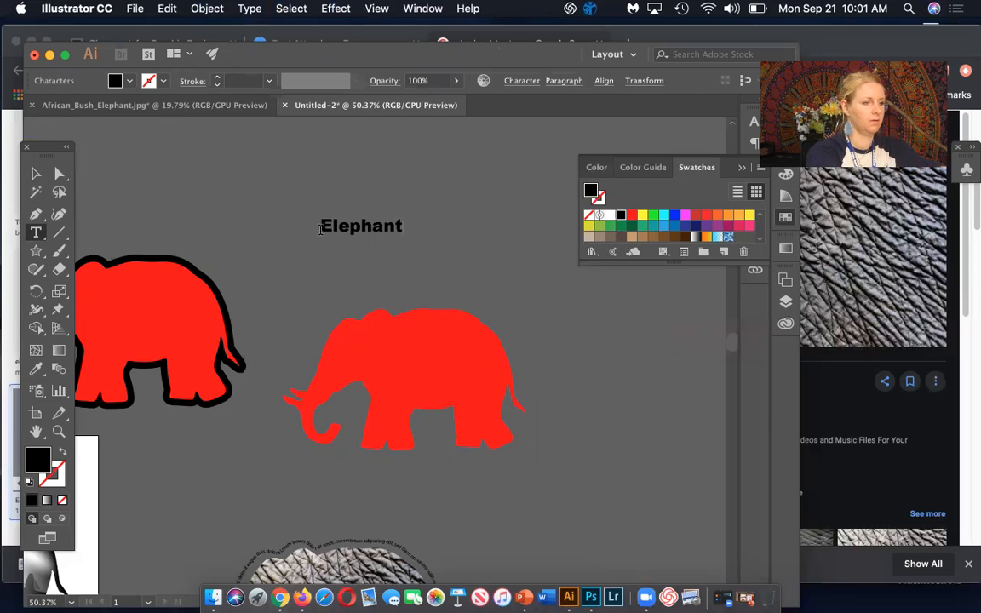
{"action": "left_click", "coordinate": [35, 173]}
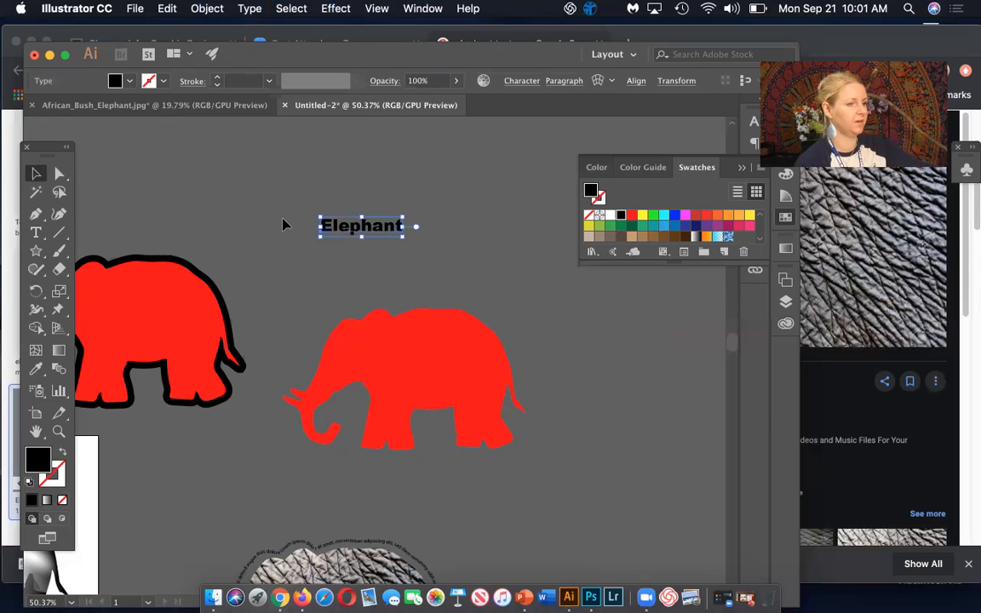
{"action": "left_click_drag", "start_coordinate": [404, 236], "coordinate": [537, 337]}
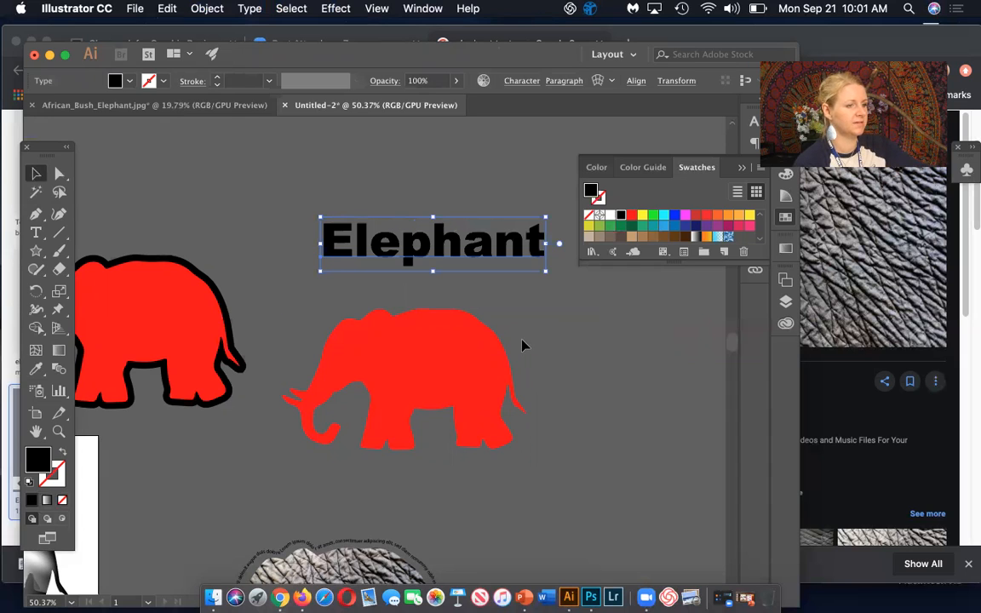
Step: Move the plain red elephant over the new word "Elephant" and bring it to the front
{"action": "left_click", "coordinate": [519, 389]}
{"action": "left_click_drag", "start_coordinate": [473, 372], "coordinate": [482, 216]}
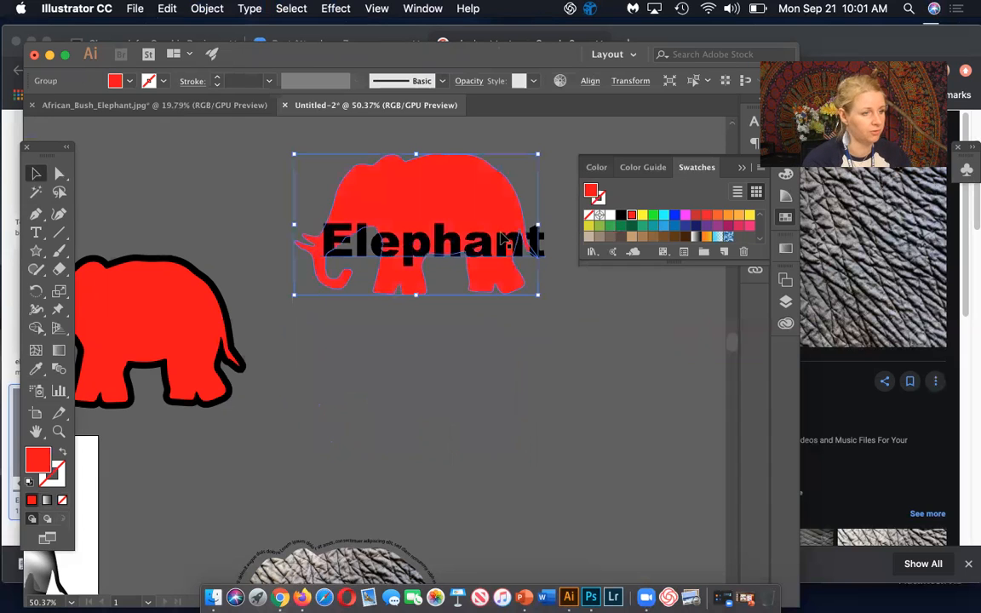
{"action": "right_click", "coordinate": [483, 217]}
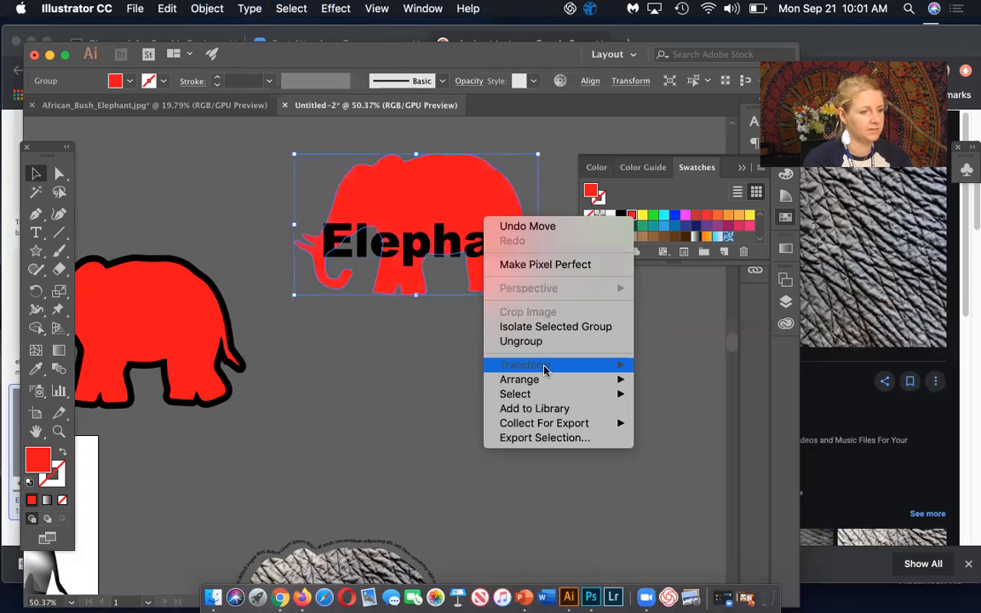
{"action": "mouse_move", "coordinate": [547, 380]}
{"action": "left_click", "coordinate": [654, 379]}
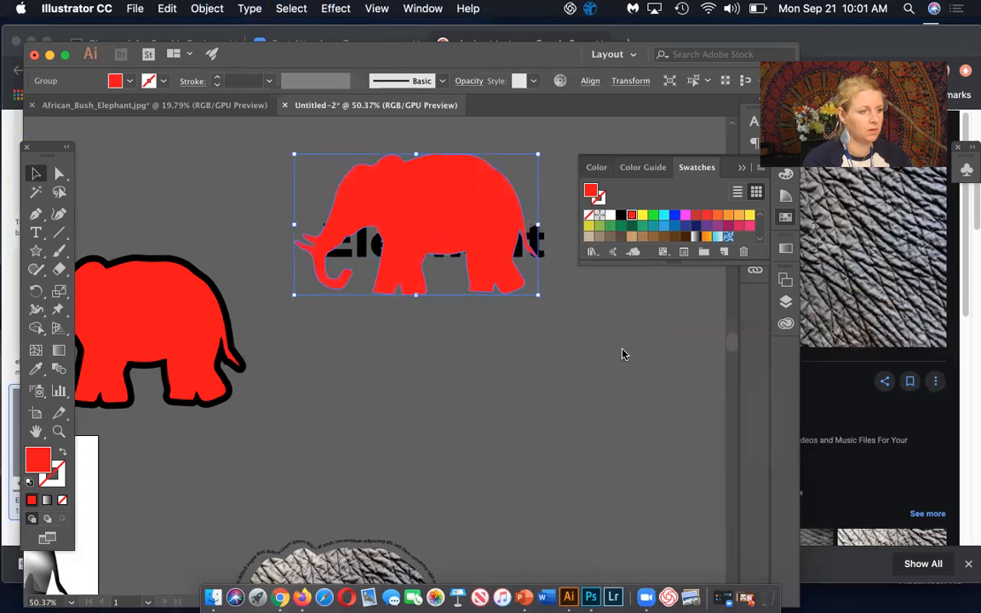
Step: Envelope-distort the live word "Elephant" into the red elephant shape using Make with Top Object
{"action": "left_click_drag", "start_coordinate": [423, 298], "coordinate": [433, 308]}
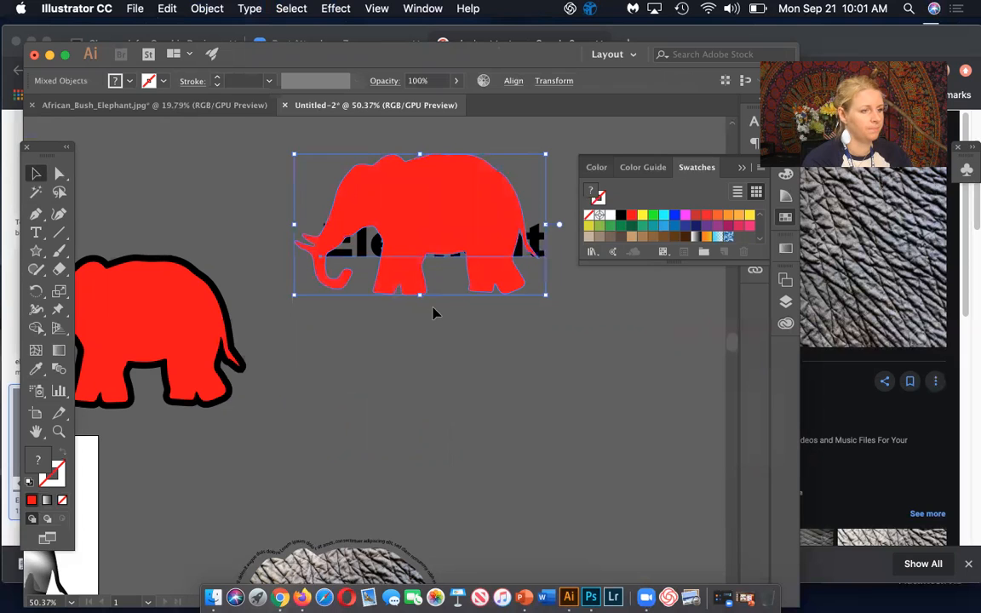
{"action": "left_click", "coordinate": [219, 12]}
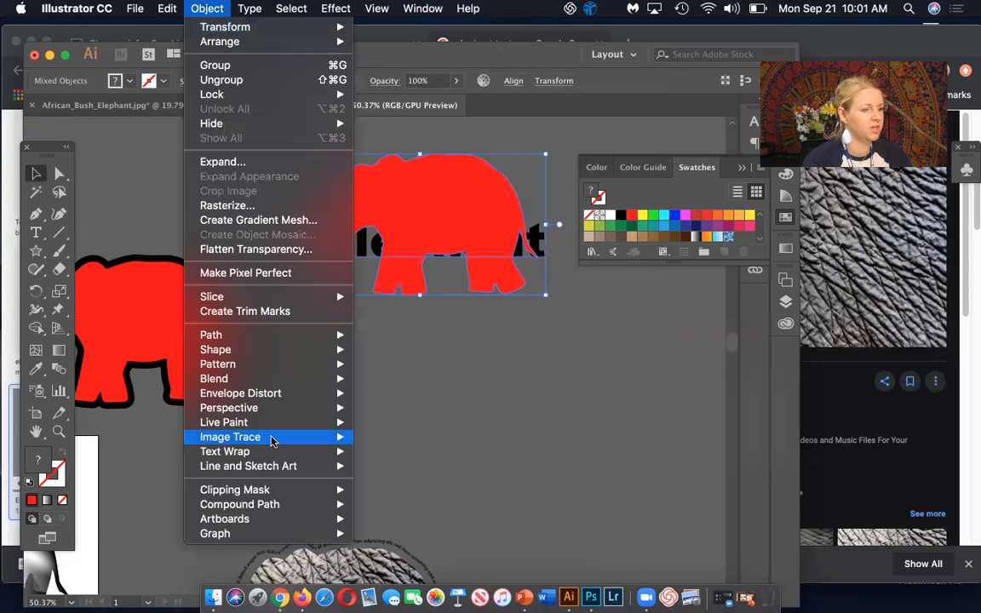
{"action": "mouse_move", "coordinate": [273, 494]}
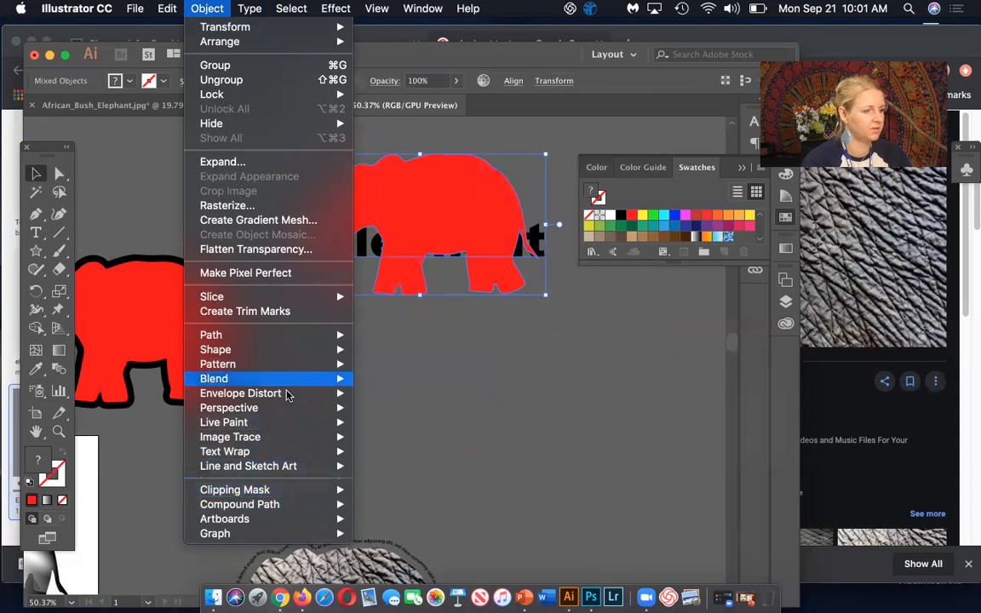
{"action": "mouse_move", "coordinate": [290, 394]}
{"action": "left_click", "coordinate": [392, 424]}
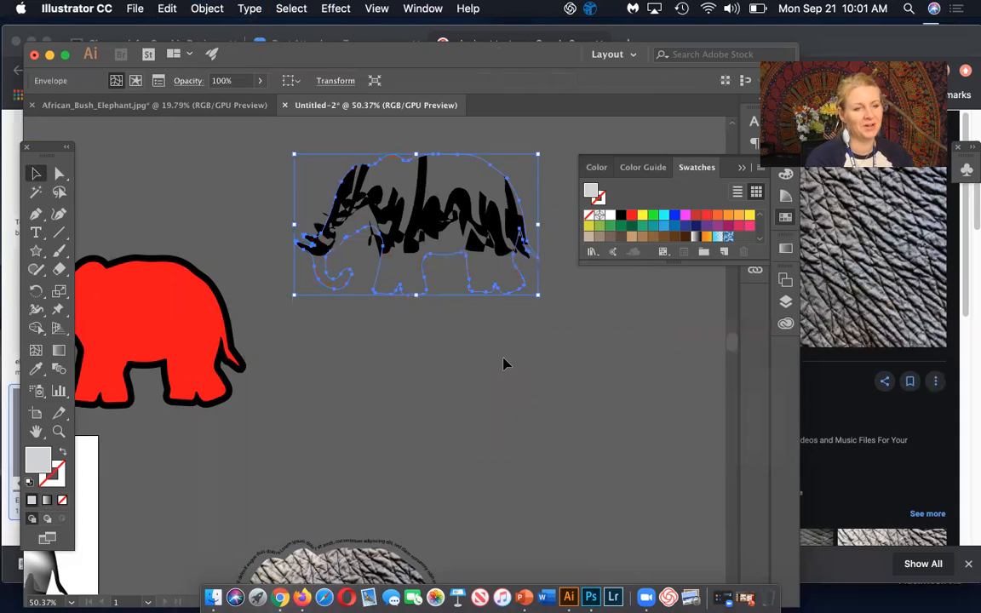
{"action": "left_click", "coordinate": [542, 388]}
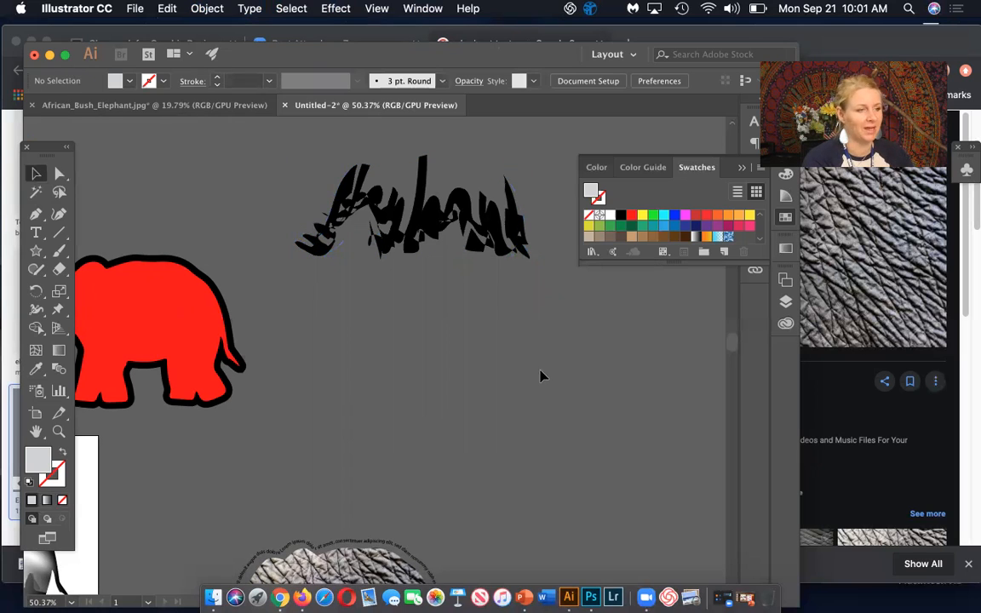
Step: Try the distorted word over the outlined elephant, move it off again, and undo both moves and the envelope distortion
{"action": "left_click_drag", "start_coordinate": [445, 220], "coordinate": [206, 356]}
{"action": "scroll", "coordinate": [545, 341], "scroll_direction": "left", "scroll_amount": 5}
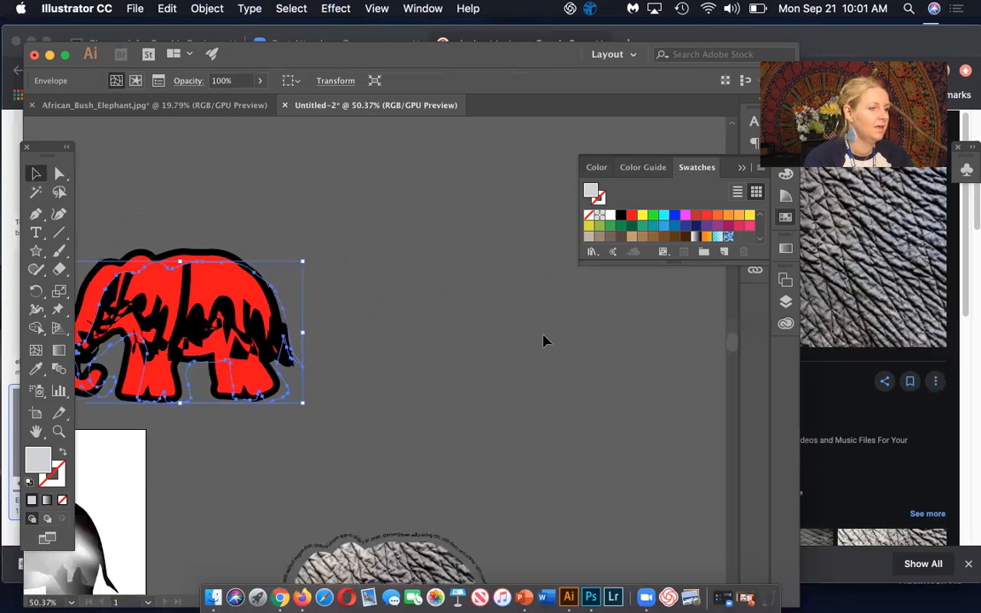
{"action": "left_click_drag", "start_coordinate": [337, 322], "coordinate": [523, 196]}
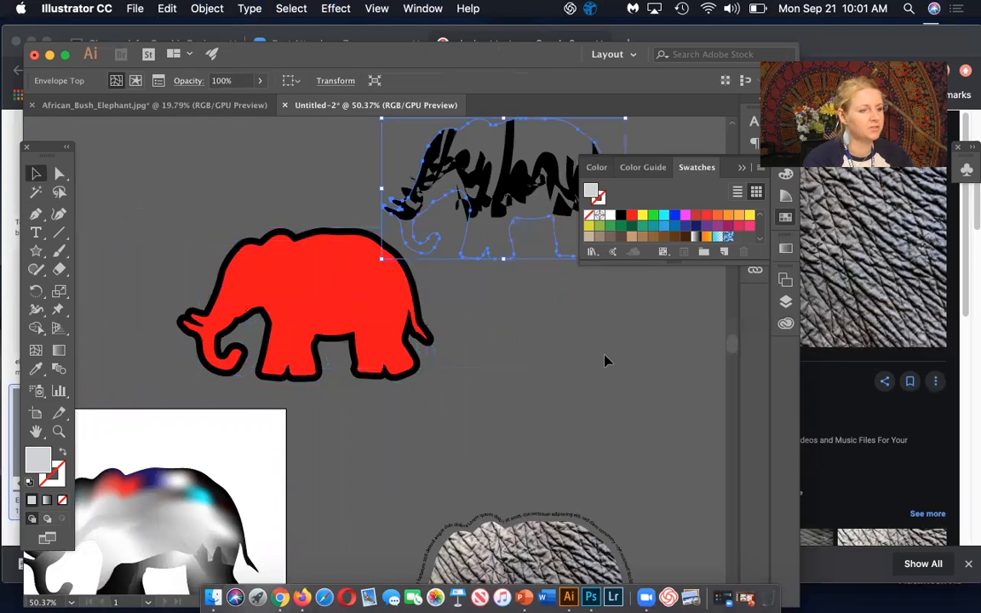
{"action": "scroll", "coordinate": [605, 359], "scroll_direction": "right", "scroll_amount": 5}
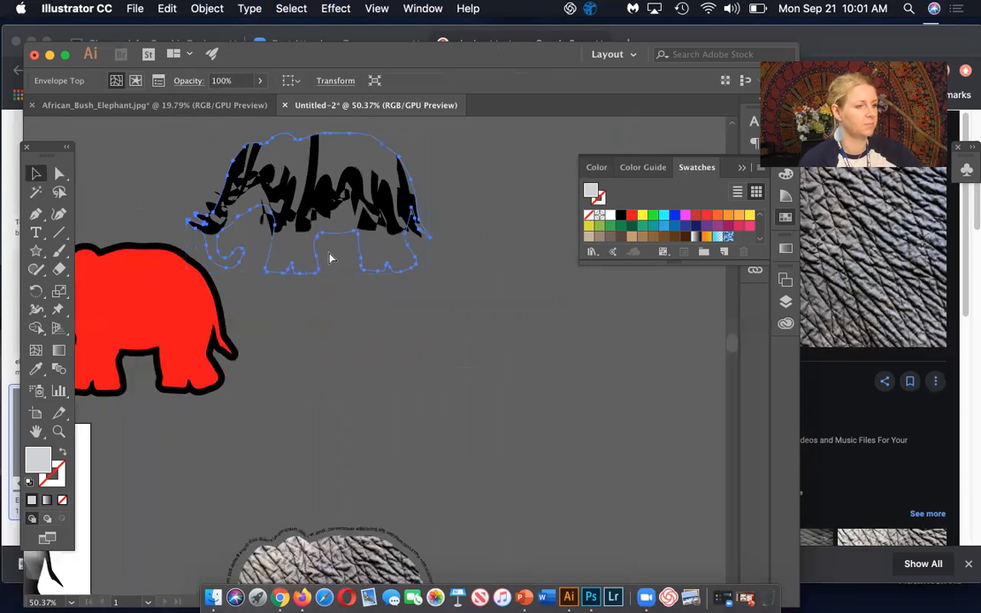
{"action": "key", "text": "super+z"}
{"action": "key", "text": "super+z"}
{"action": "key", "text": "super+z"}
Step: Move the plain red elephant off the word to an empty area on its right and deselect it
{"action": "left_click", "coordinate": [408, 200]}
{"action": "left_click", "coordinate": [498, 399]}
{"action": "left_click_drag", "start_coordinate": [446, 206], "coordinate": [733, 344]}
{"action": "left_click_drag", "start_coordinate": [445, 203], "coordinate": [620, 332]}
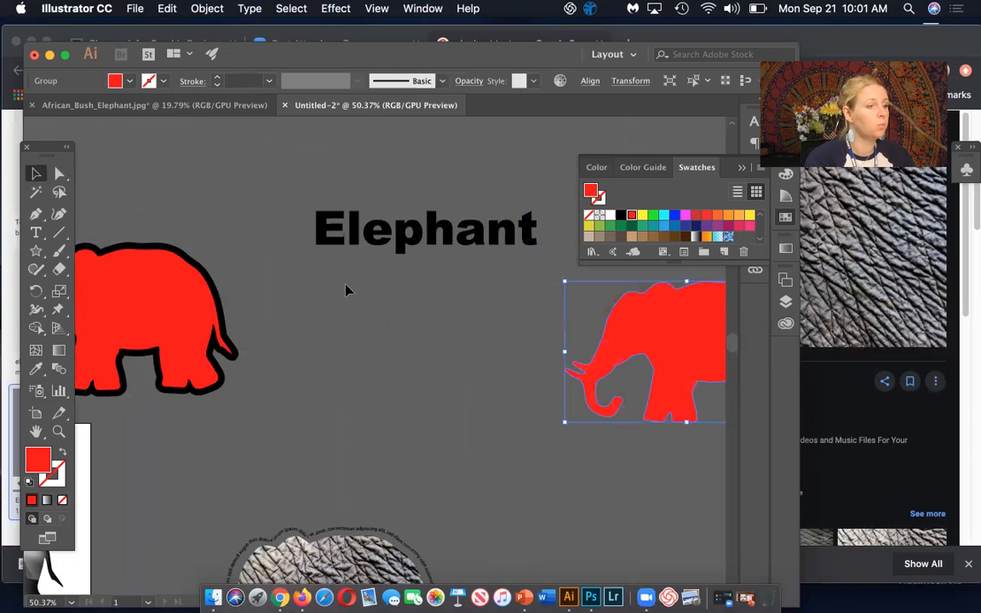
{"action": "left_click", "coordinate": [346, 288]}
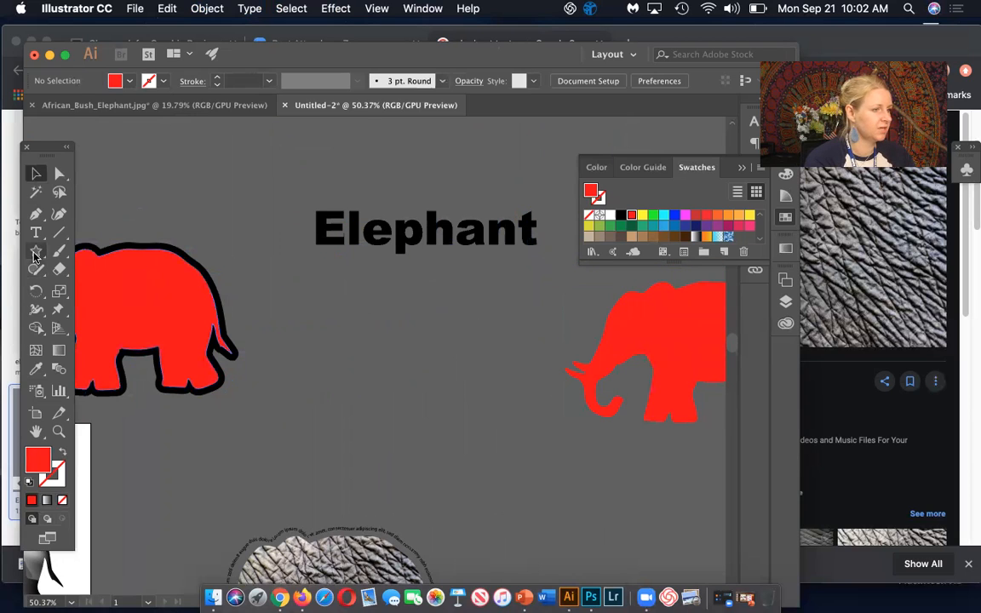
Step: Draw a red circle with the Ellipse tool, place it over the word "Elephant" and enlarge it to about the word's width
{"action": "left_click", "coordinate": [35, 251]}
{"action": "left_click", "coordinate": [98, 288]}
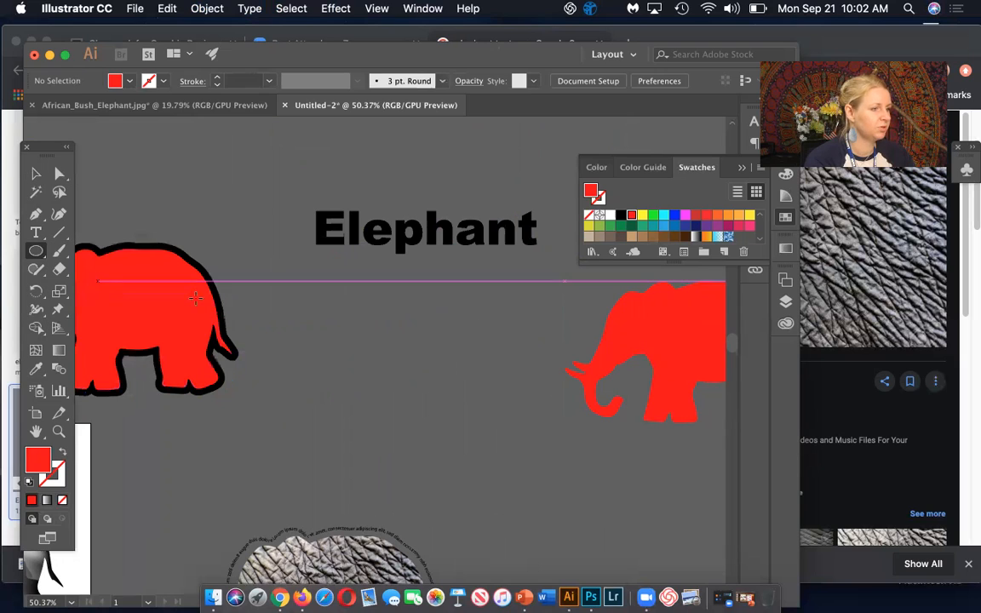
{"action": "left_click_drag", "start_coordinate": [333, 286], "coordinate": [533, 445]}
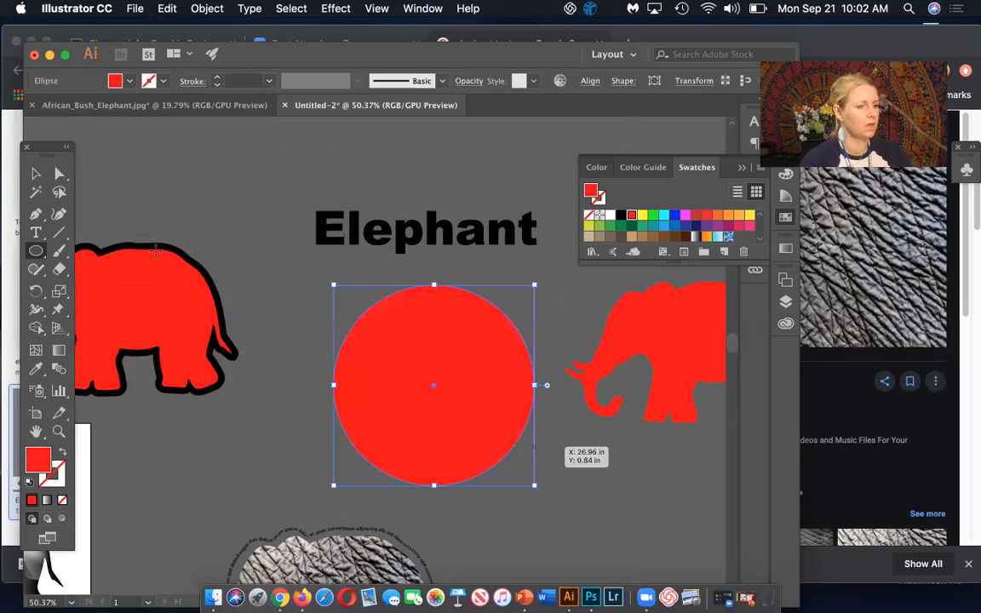
{"action": "left_click", "coordinate": [35, 173]}
{"action": "left_click_drag", "start_coordinate": [432, 392], "coordinate": [432, 275]}
{"action": "mouse_move", "coordinate": [334, 168]}
{"action": "left_mouse_down"}
{"action": "mouse_move", "coordinate": [340, 179]}
{"action": "mouse_move", "coordinate": [320, 155]}
{"action": "left_mouse_up"}
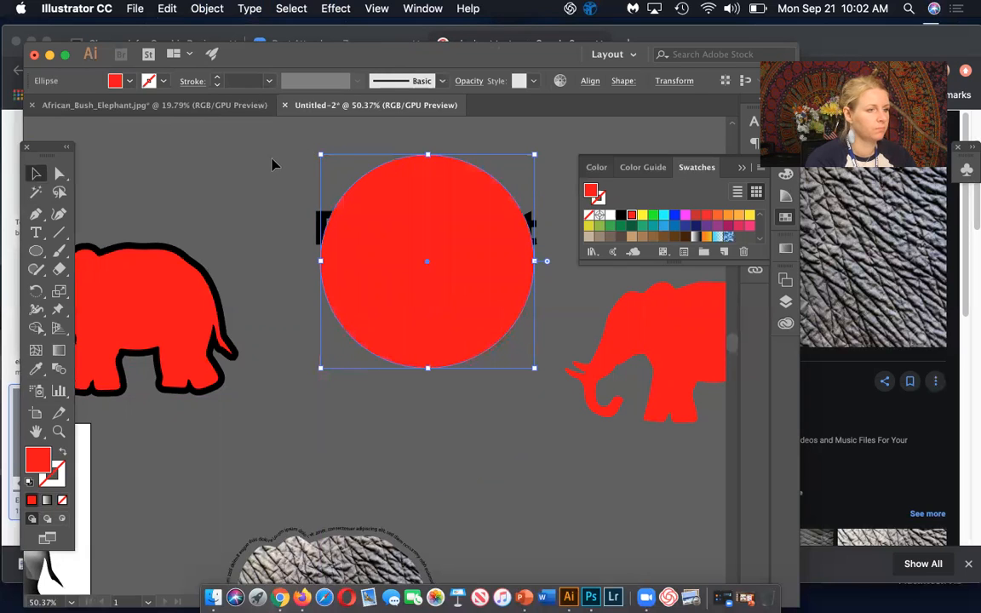
Step: Envelope-distort the word "Elephant" into the circle using Make with Top Object
{"action": "left_click", "coordinate": [355, 231], "text": "shift"}
{"action": "left_click", "coordinate": [207, 8]}
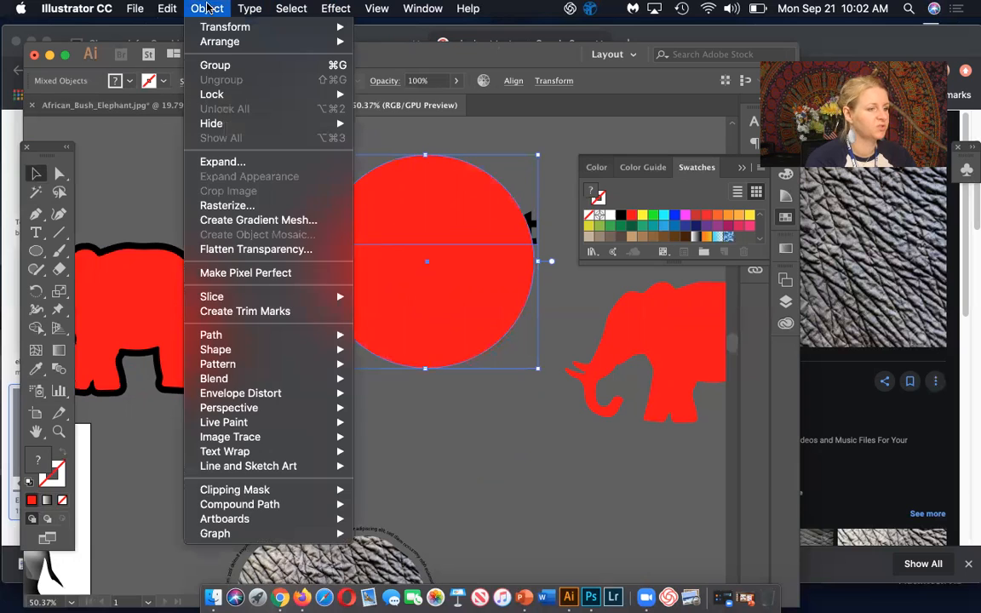
{"action": "mouse_move", "coordinate": [281, 394]}
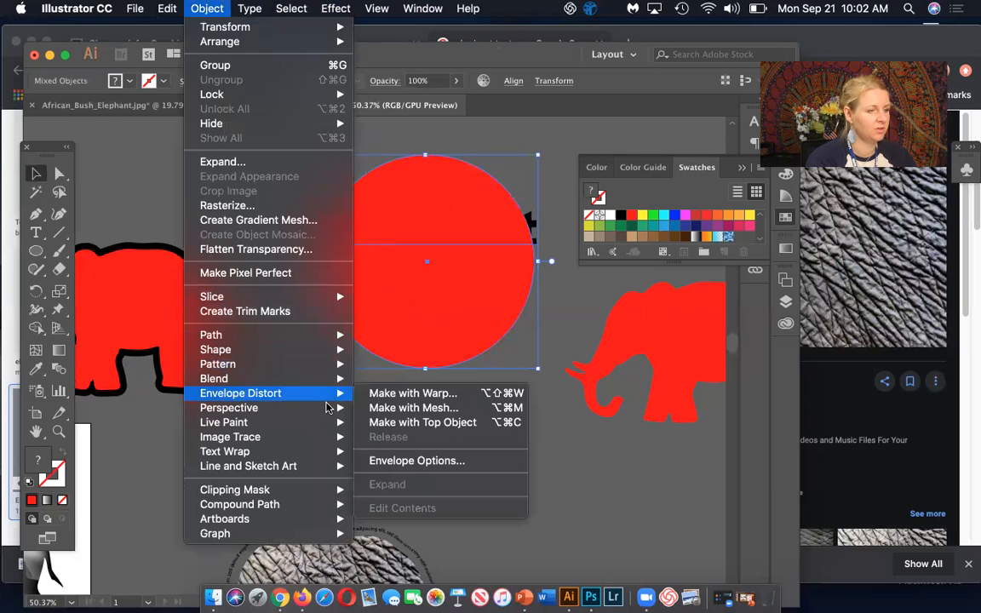
{"action": "left_click", "coordinate": [408, 426]}
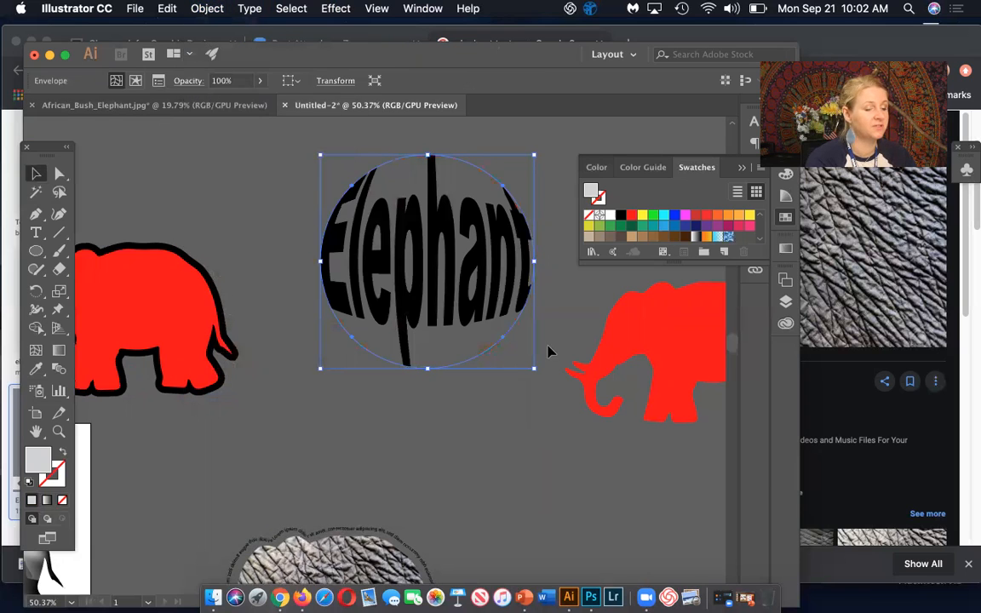
Step: Move the circle-shaped word onto the plain red elephant, shrink it to about half size and center it on the body
{"action": "scroll", "coordinate": [549, 350], "scroll_direction": "right", "scroll_amount": 3}
{"action": "scroll", "coordinate": [550, 350], "scroll_direction": "up", "scroll_amount": 1}
{"action": "scroll", "coordinate": [549, 350], "scroll_direction": "right", "scroll_amount": 2}
{"action": "left_click_drag", "start_coordinate": [191, 242], "coordinate": [502, 374]}
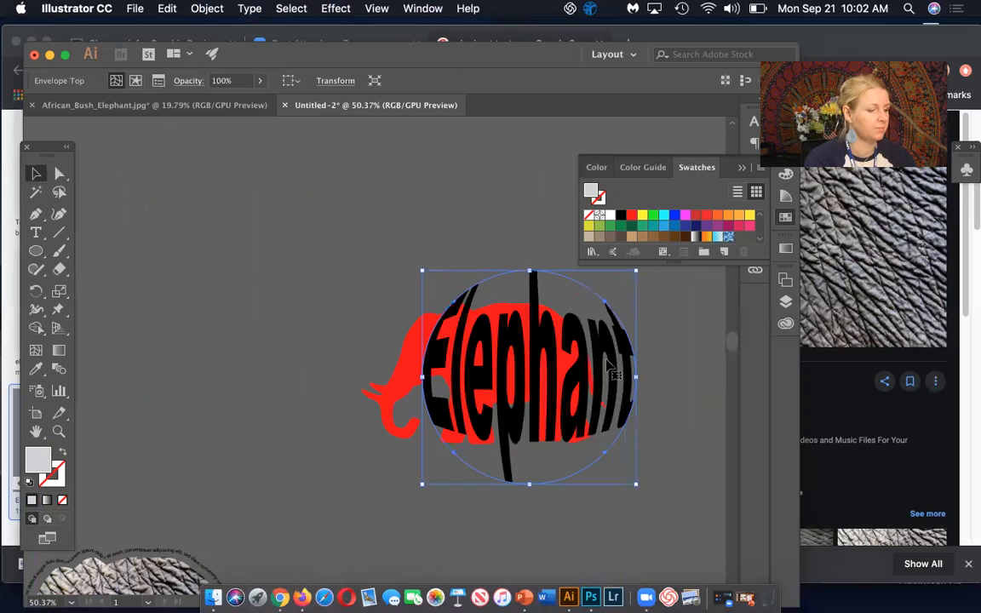
{"action": "left_click_drag", "start_coordinate": [637, 484], "coordinate": [529, 377]}
{"action": "left_click_drag", "start_coordinate": [497, 344], "coordinate": [545, 416]}
{"action": "left_click", "coordinate": [634, 407]}
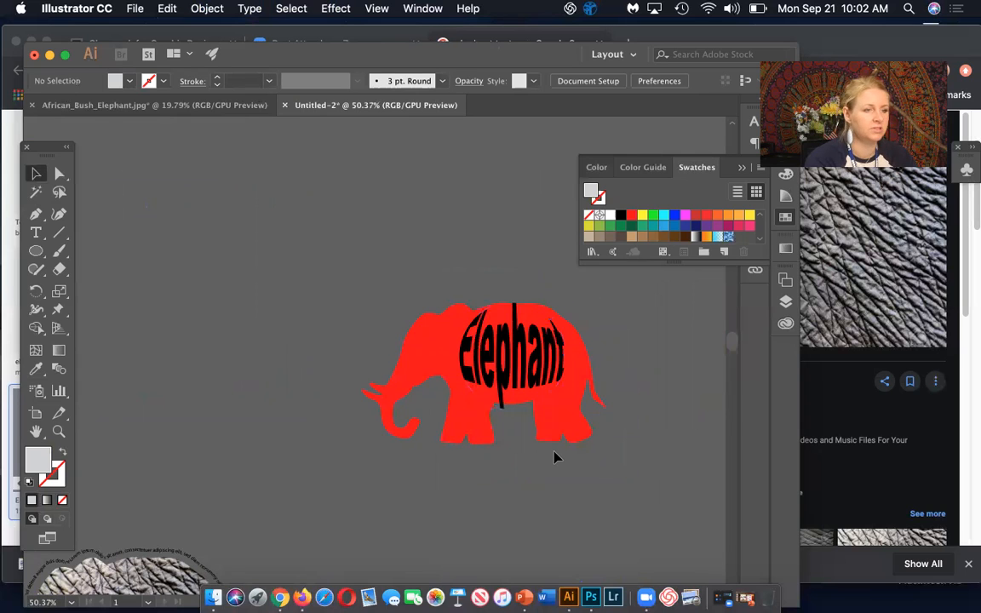
{"action": "scroll", "coordinate": [554, 458], "scroll_direction": "left", "scroll_amount": 10}
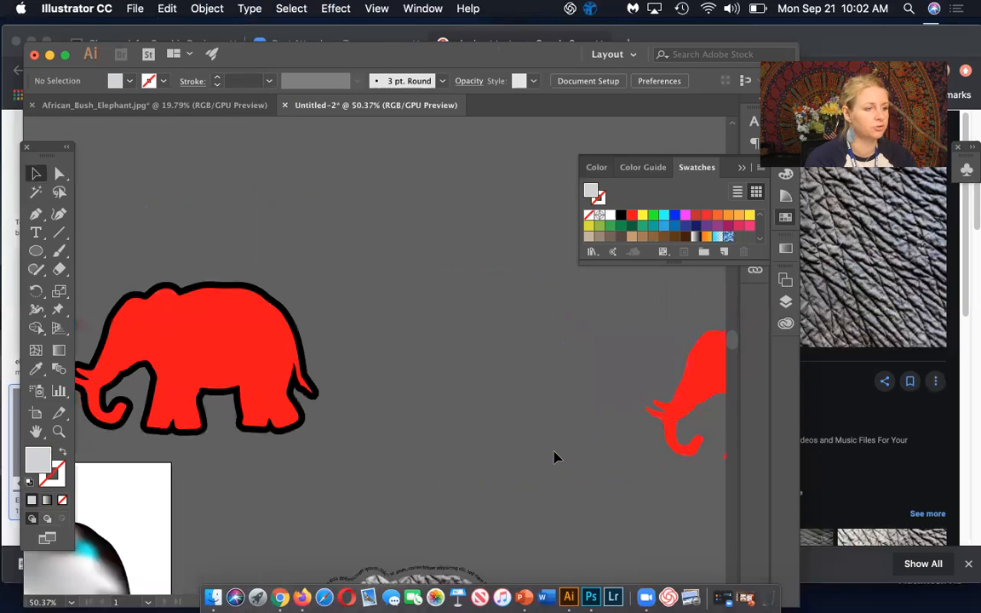
{"action": "scroll", "coordinate": [554, 458], "scroll_direction": "left", "scroll_amount": 5}
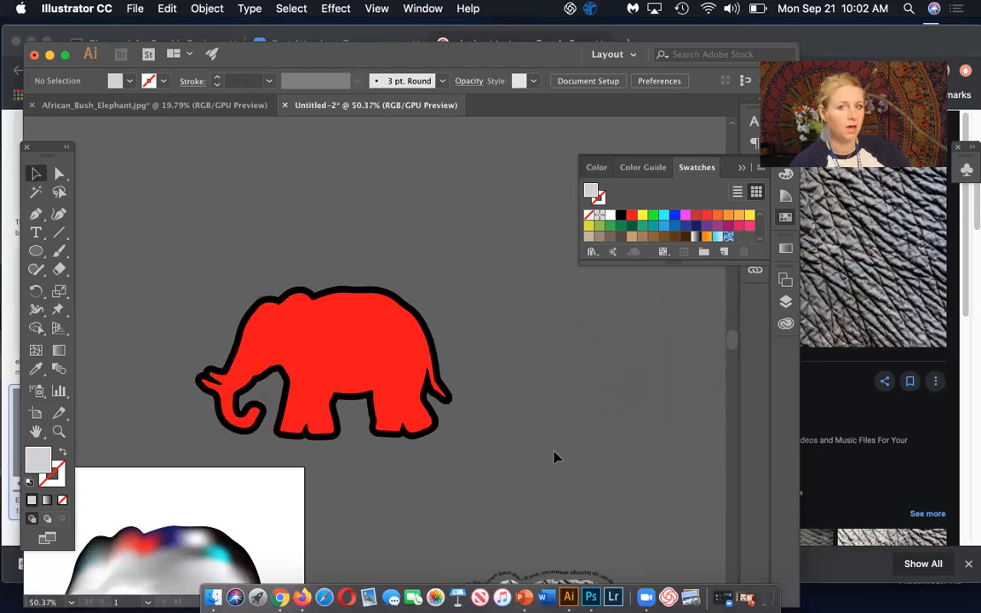
{"action": "scroll", "coordinate": [554, 458], "scroll_direction": "down", "scroll_amount": 5}
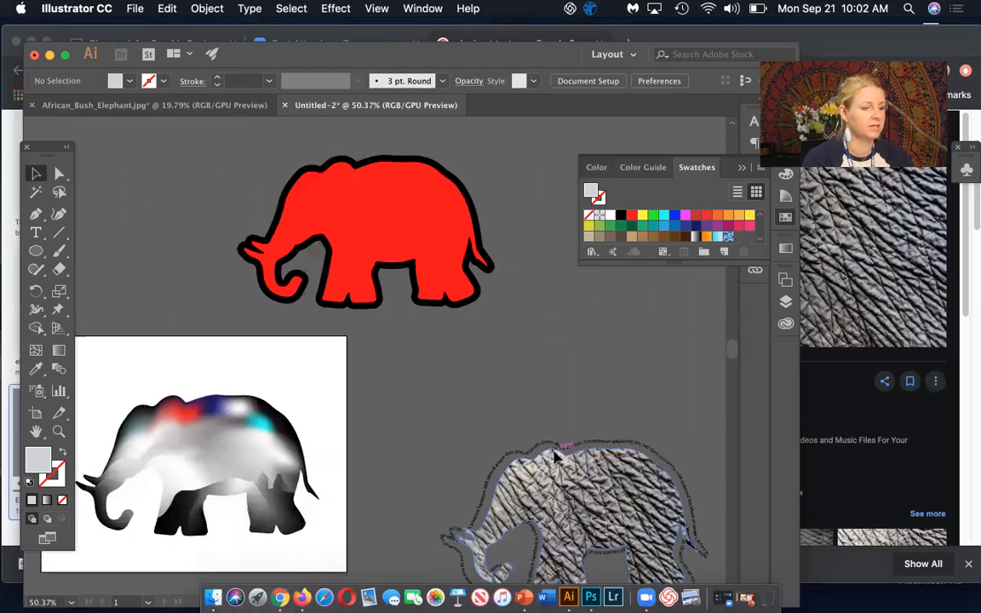
{"action": "scroll", "coordinate": [554, 458], "scroll_direction": "up", "scroll_amount": 3}
{"action": "scroll", "coordinate": [553, 458], "scroll_direction": "left", "scroll_amount": 3}
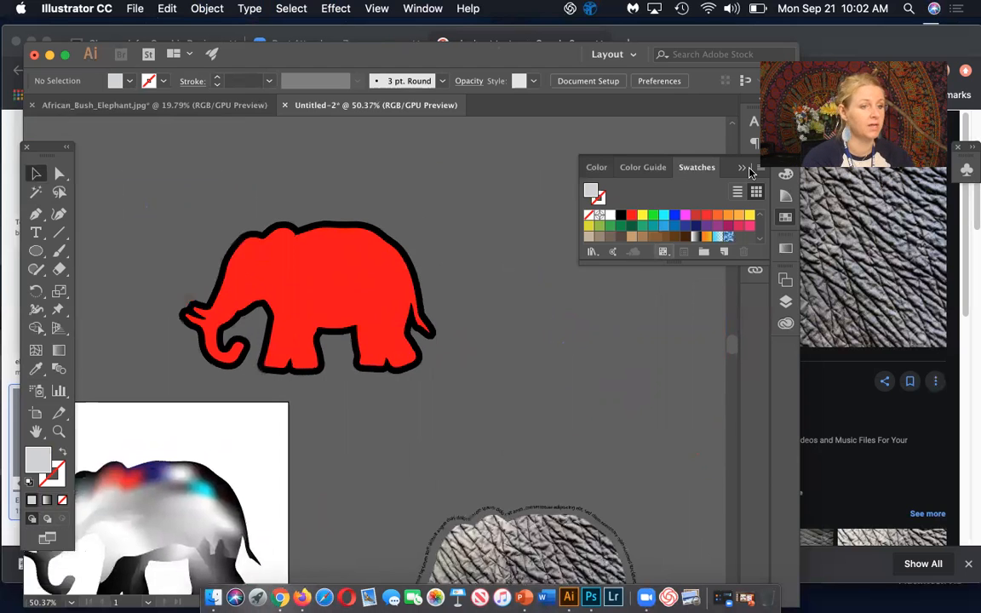
Step: Collapse the Swatches panel and look over all the elephant variations on the canvas
{"action": "left_click", "coordinate": [740, 170]}
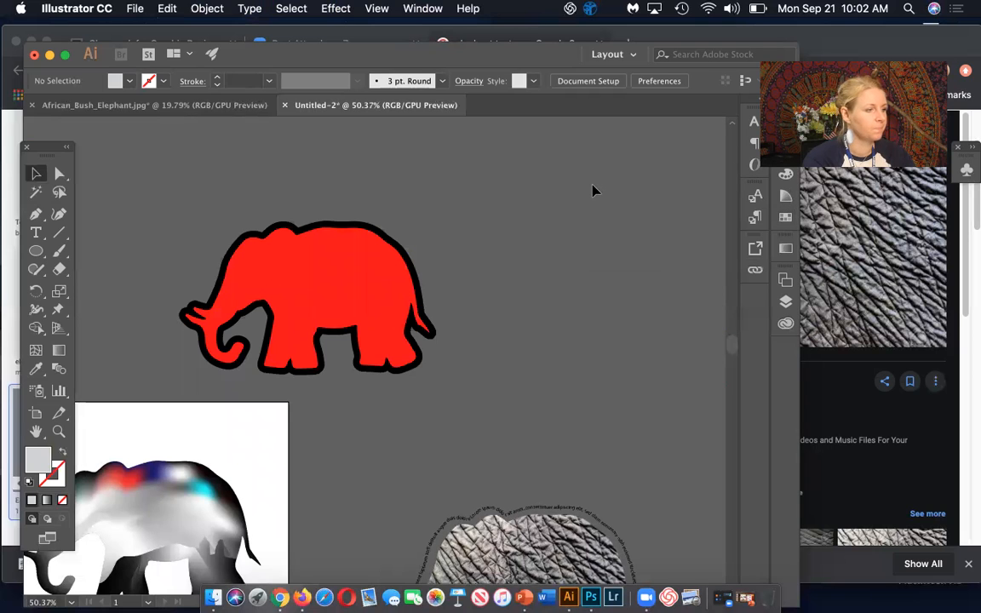
{"action": "scroll", "coordinate": [593, 190], "scroll_direction": "down", "scroll_amount": 3}
{"action": "scroll", "coordinate": [594, 190], "scroll_direction": "right", "scroll_amount": 5}
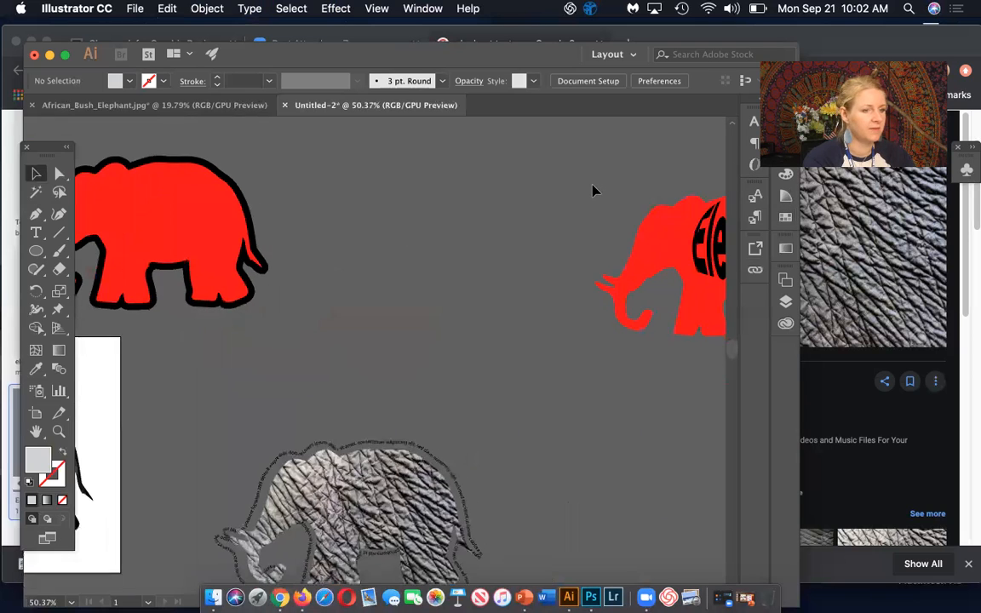
{"action": "scroll", "coordinate": [594, 190], "scroll_direction": "right", "scroll_amount": 4}
{"action": "scroll", "coordinate": [594, 189], "scroll_direction": "down", "scroll_amount": 2}
{"action": "scroll", "coordinate": [594, 190], "scroll_direction": "left", "scroll_amount": 3}
{"action": "scroll", "coordinate": [594, 190], "scroll_direction": "up", "scroll_amount": 1}
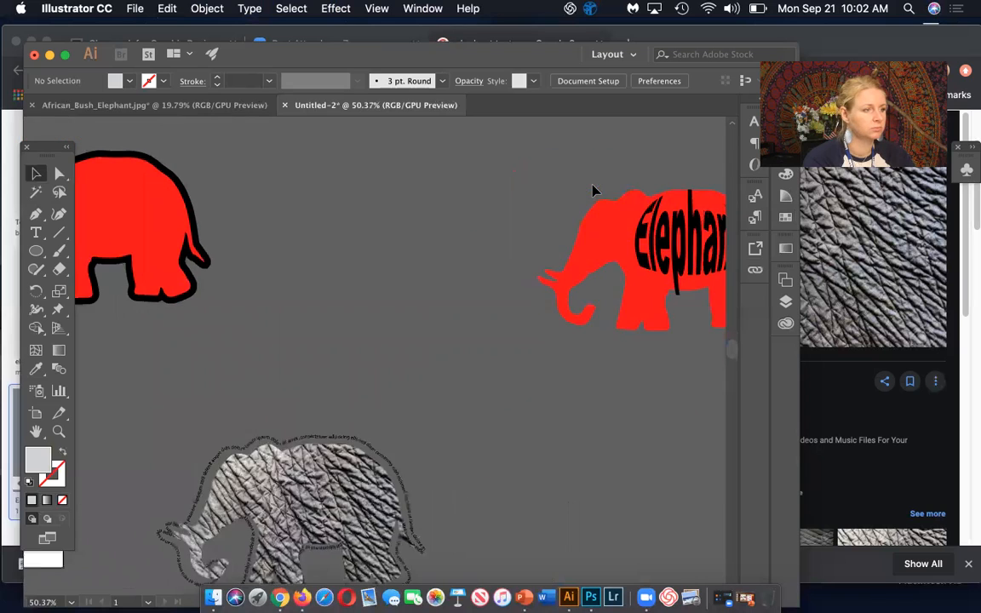
{"action": "scroll", "coordinate": [594, 190], "scroll_direction": "left", "scroll_amount": 4}
{"action": "scroll", "coordinate": [594, 190], "scroll_direction": "up", "scroll_amount": 1}
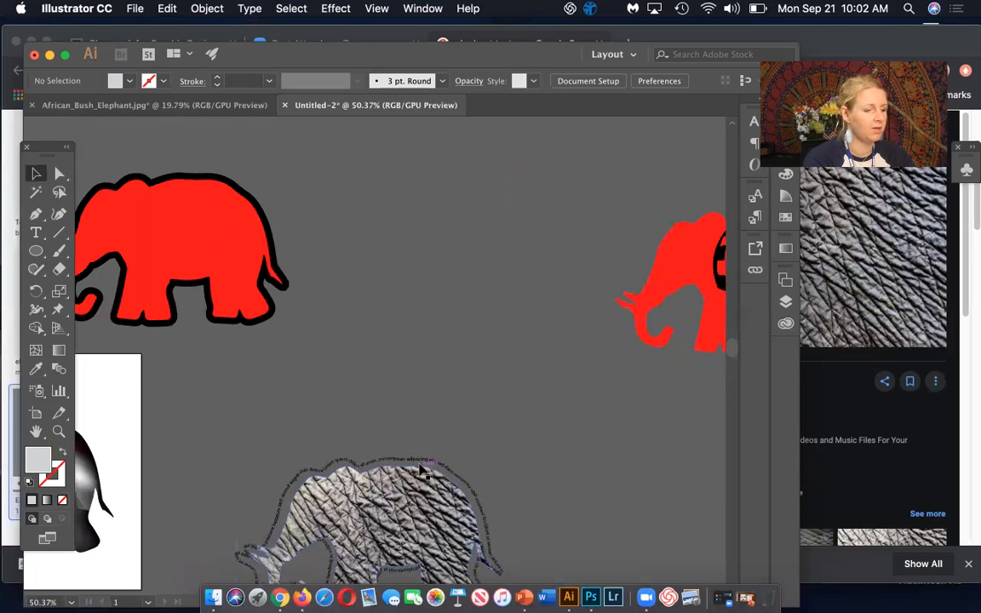
{"action": "scroll", "coordinate": [396, 452], "scroll_direction": "left", "scroll_amount": 4}
{"action": "scroll", "coordinate": [396, 451], "scroll_direction": "down", "scroll_amount": 3}
{"action": "scroll", "coordinate": [376, 383], "scroll_direction": "left", "scroll_amount": 3}
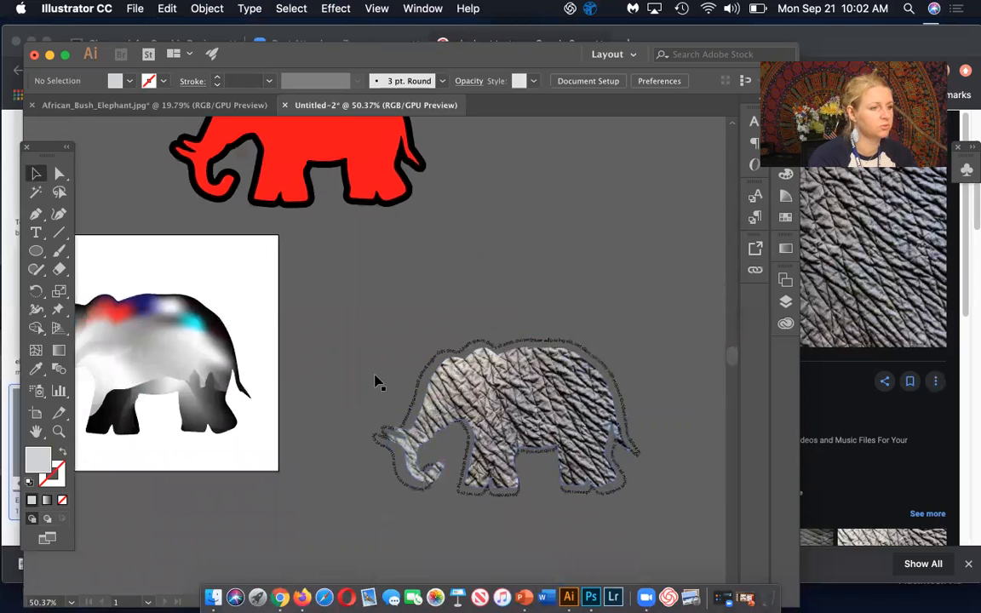
{"action": "scroll", "coordinate": [355, 362], "scroll_direction": "up", "scroll_amount": 4}
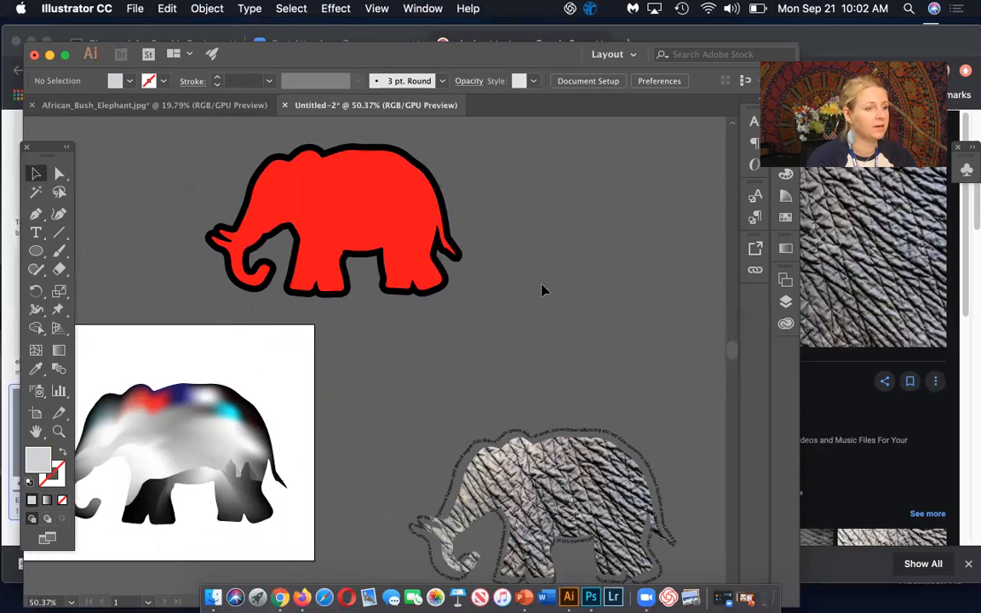
{"action": "left_click", "coordinate": [398, 164]}
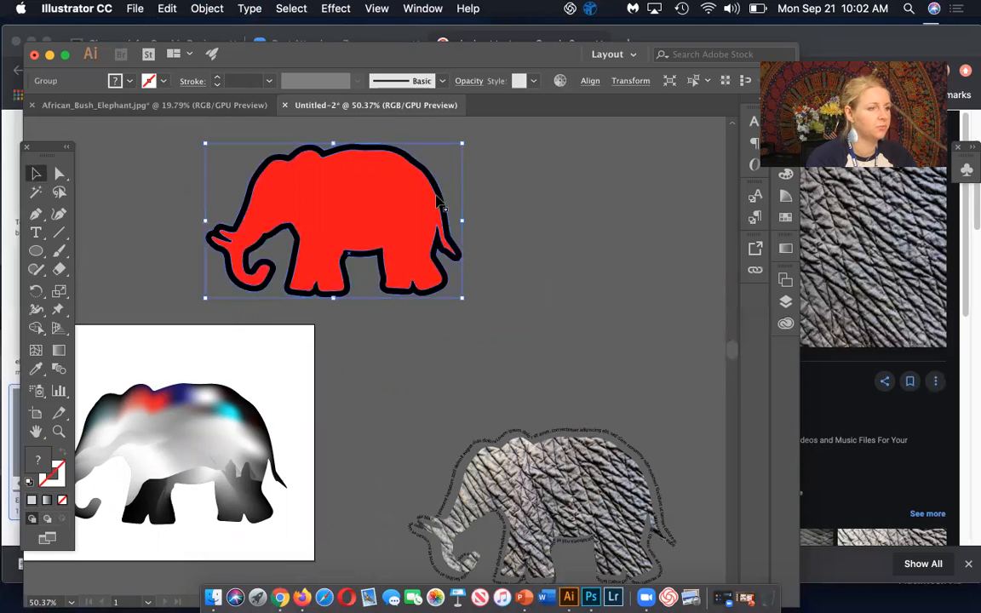
{"action": "double_click", "coordinate": [438, 196]}
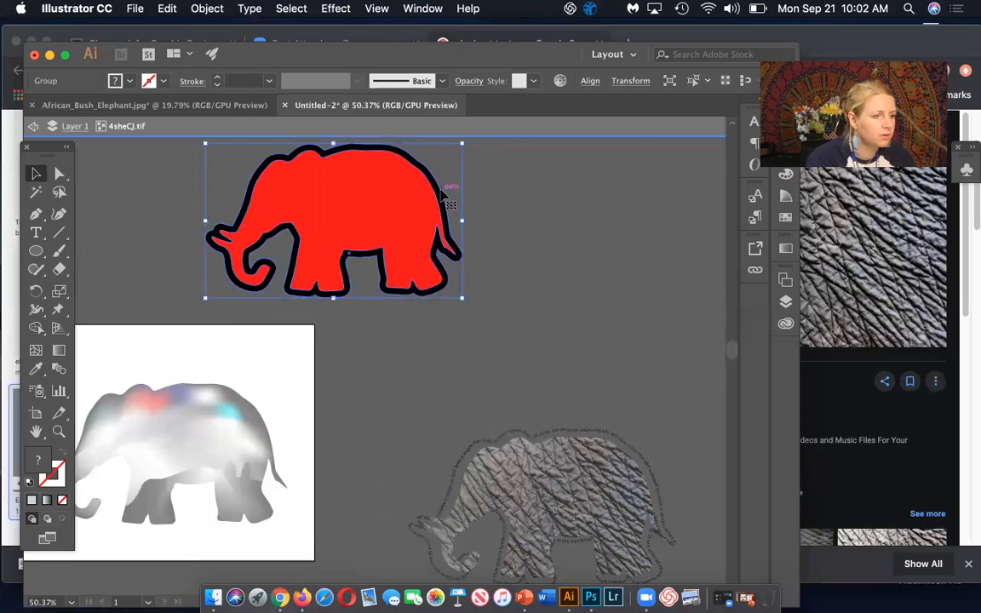
{"action": "double_click", "coordinate": [442, 196]}
{"action": "left_click", "coordinate": [442, 196]}
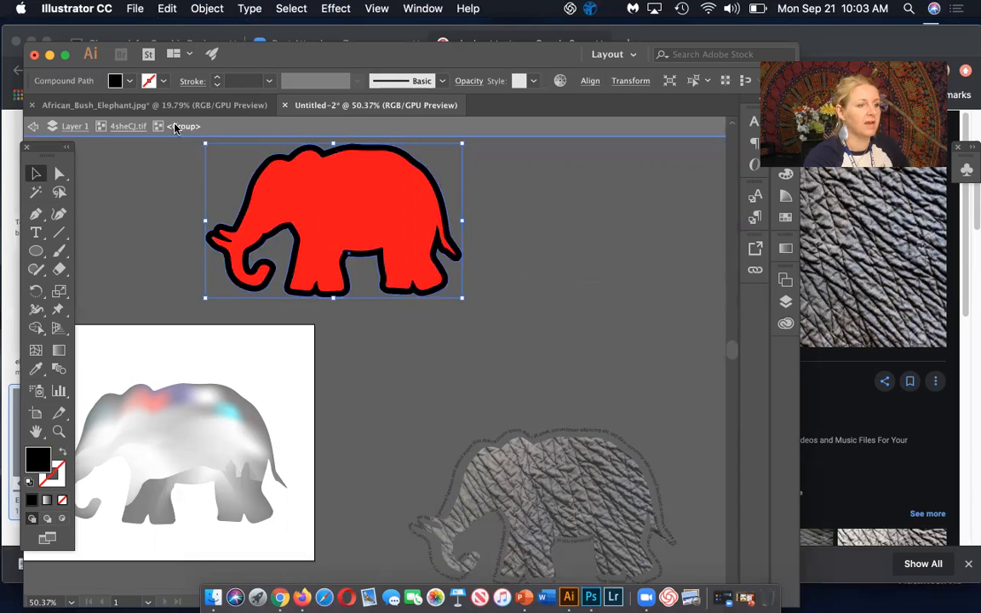
{"action": "double_click", "coordinate": [593, 281]}
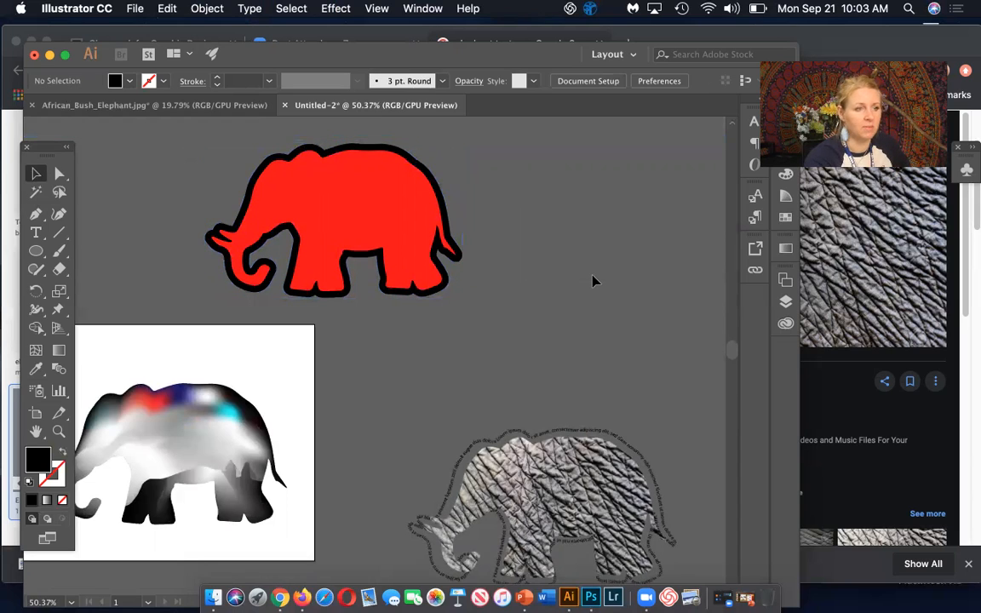
Step: Move the black-outlined red elephant group slightly down and to the right, and deselect it
{"action": "left_click", "coordinate": [411, 158]}
{"action": "left_click_drag", "start_coordinate": [385, 176], "coordinate": [414, 190]}
{"action": "left_click", "coordinate": [522, 221]}
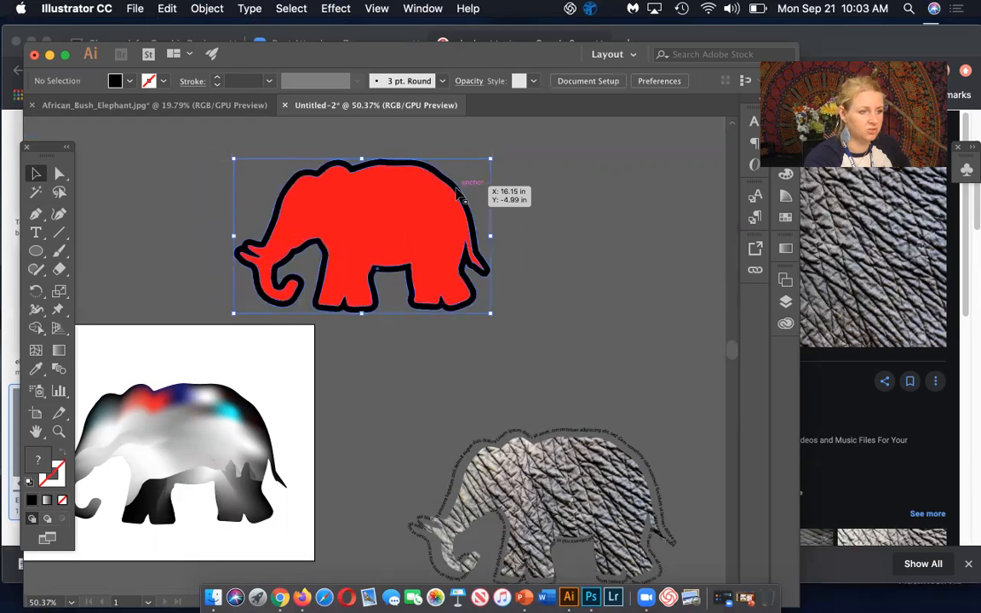
Step: Isolate the elephant's nested group and apply a Feather effect with a 0.4 in radius to the black outline shape
{"action": "double_click", "coordinate": [458, 196]}
{"action": "double_click", "coordinate": [460, 192]}
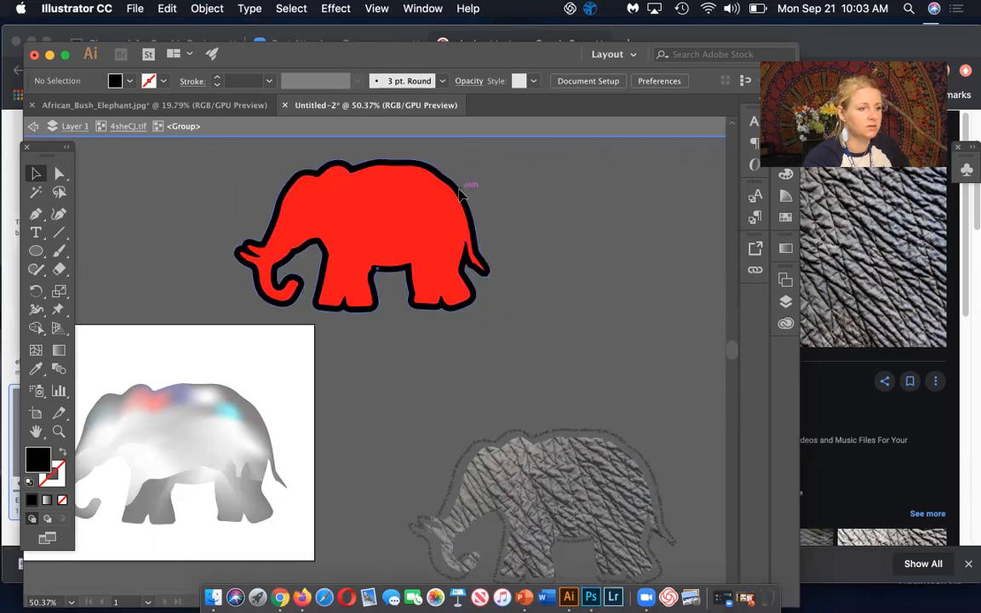
{"action": "left_click", "coordinate": [465, 184]}
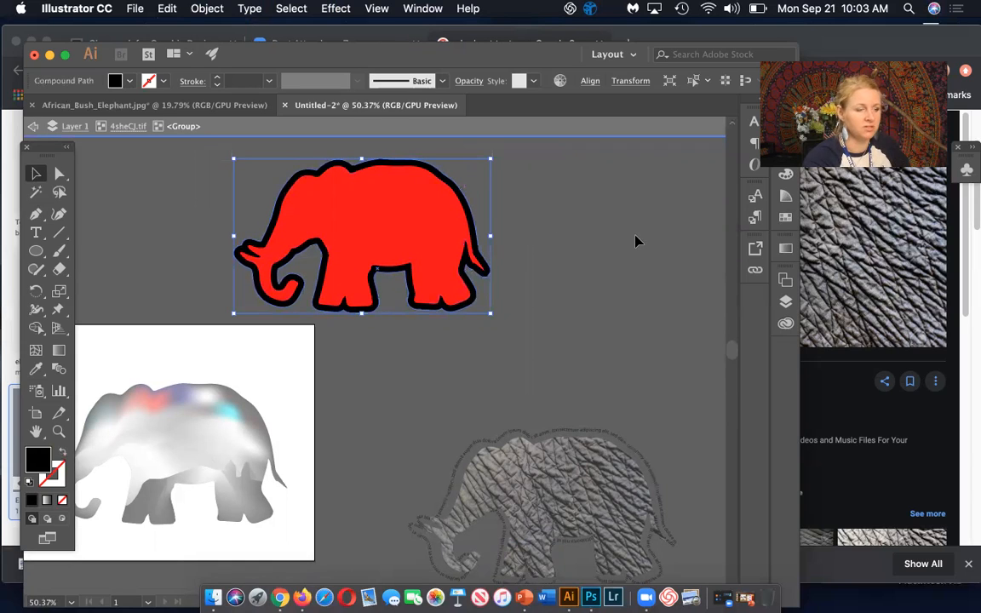
{"action": "left_click", "coordinate": [337, 8]}
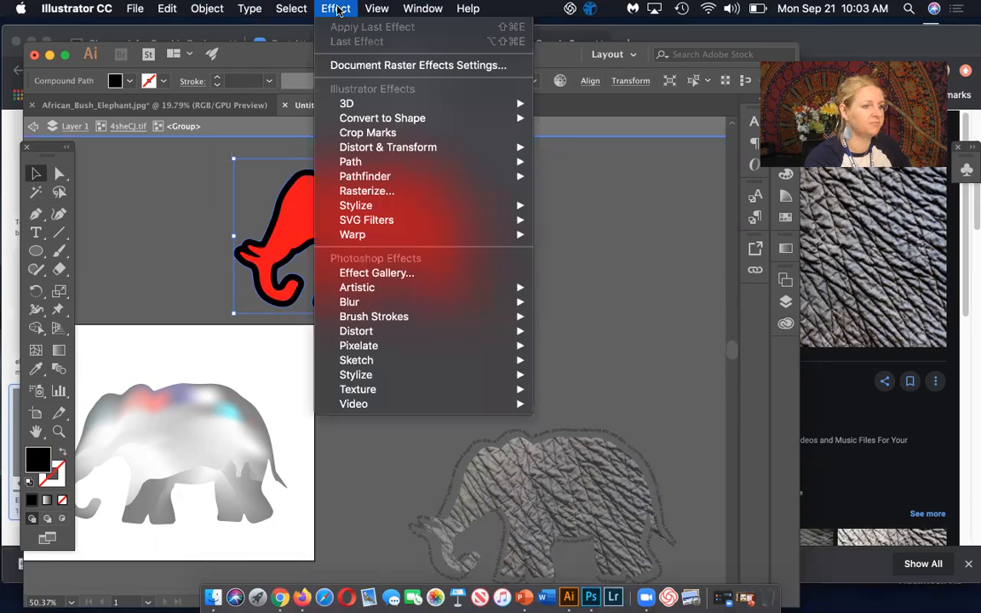
{"action": "mouse_move", "coordinate": [391, 165]}
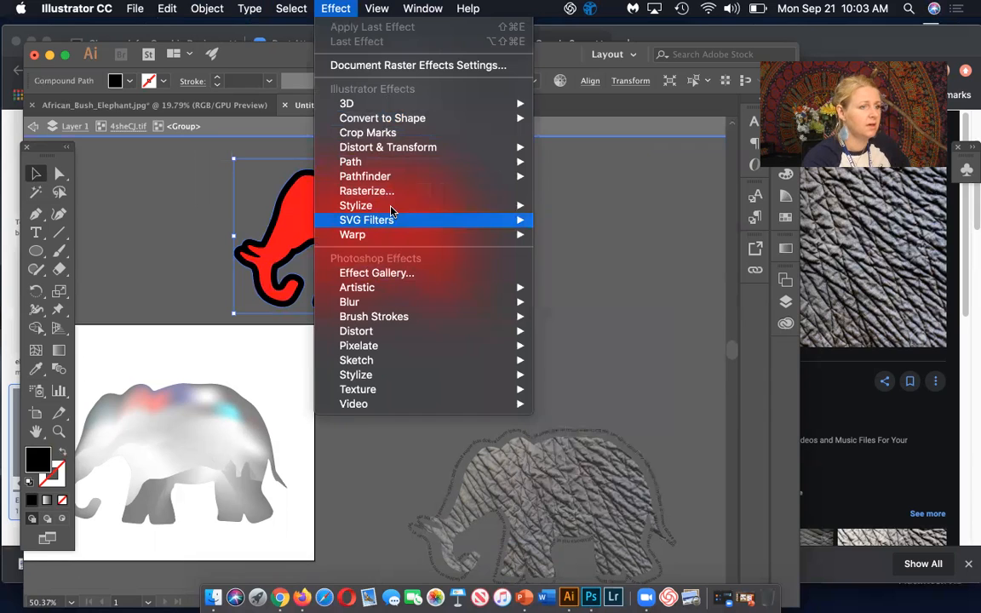
{"action": "mouse_move", "coordinate": [494, 205]}
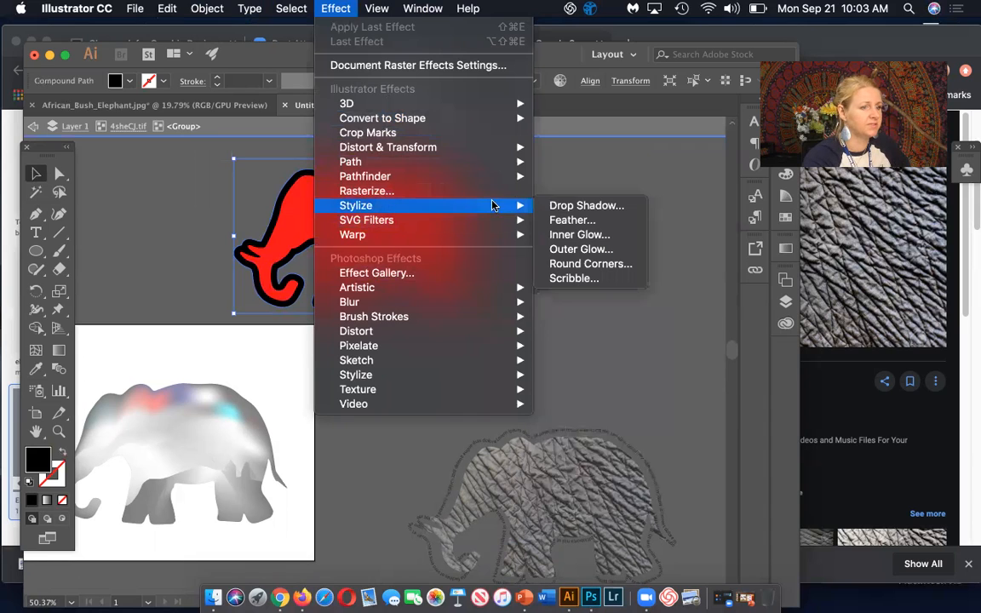
{"action": "left_click", "coordinate": [572, 221]}
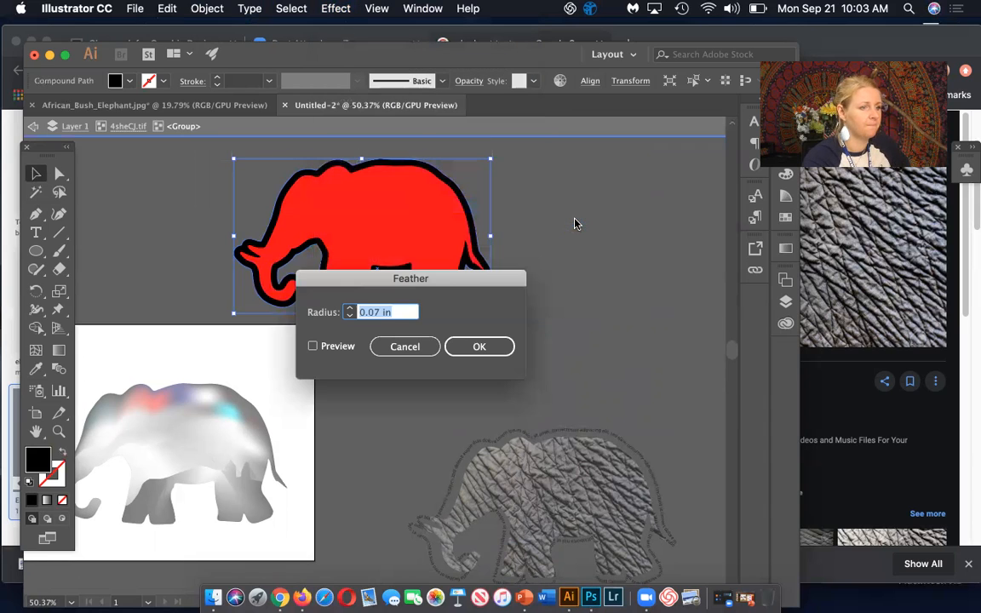
{"action": "left_click", "coordinate": [313, 347]}
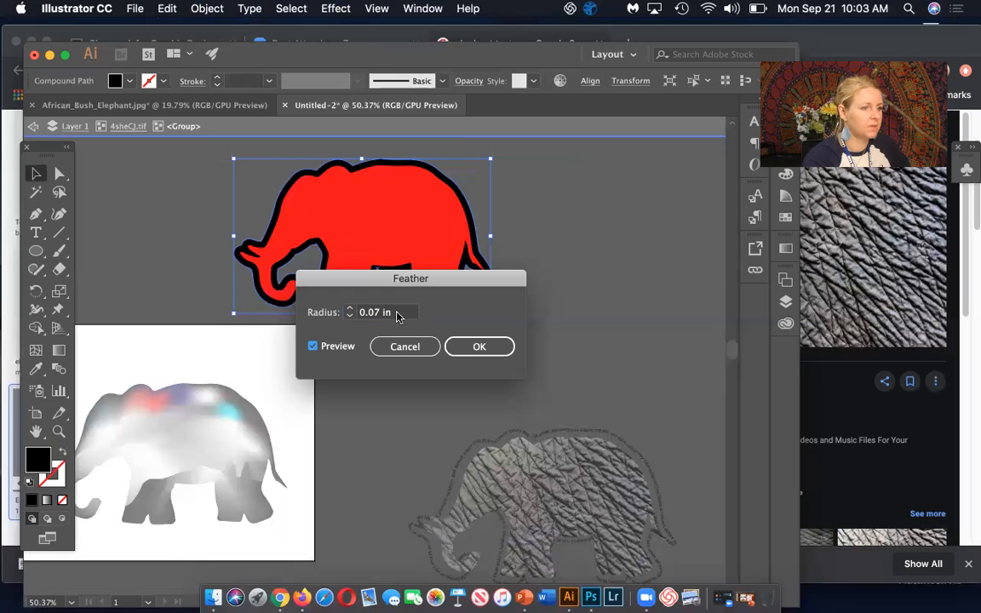
{"action": "left_click", "coordinate": [350, 310]}
{"action": "left_click", "coordinate": [351, 310]}
{"action": "left_click", "coordinate": [351, 310]}
{"action": "left_click", "coordinate": [350, 310]}
{"action": "left_click", "coordinate": [350, 310]}
{"action": "left_click", "coordinate": [502, 346]}
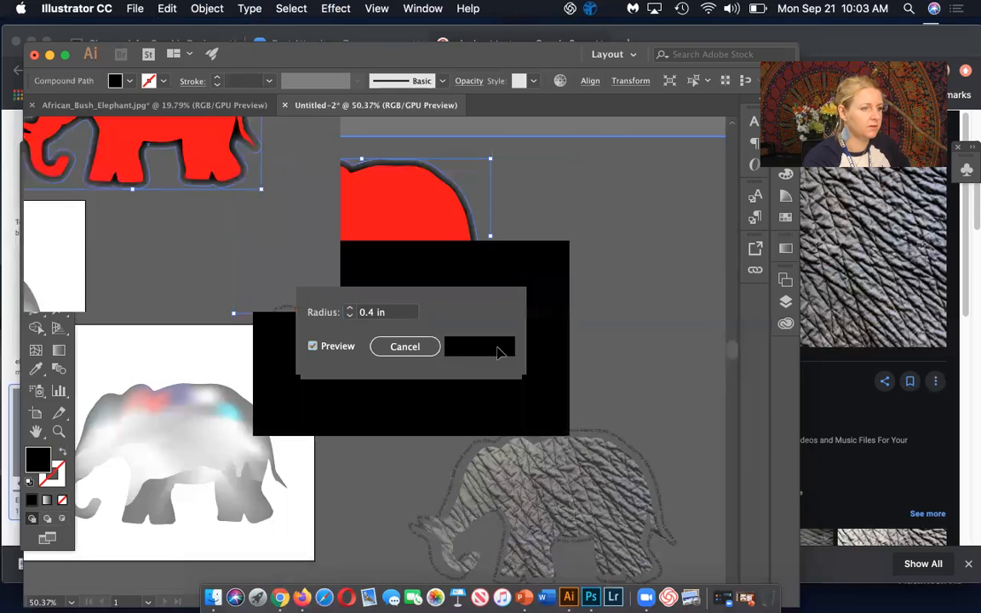
{"action": "left_click", "coordinate": [614, 353]}
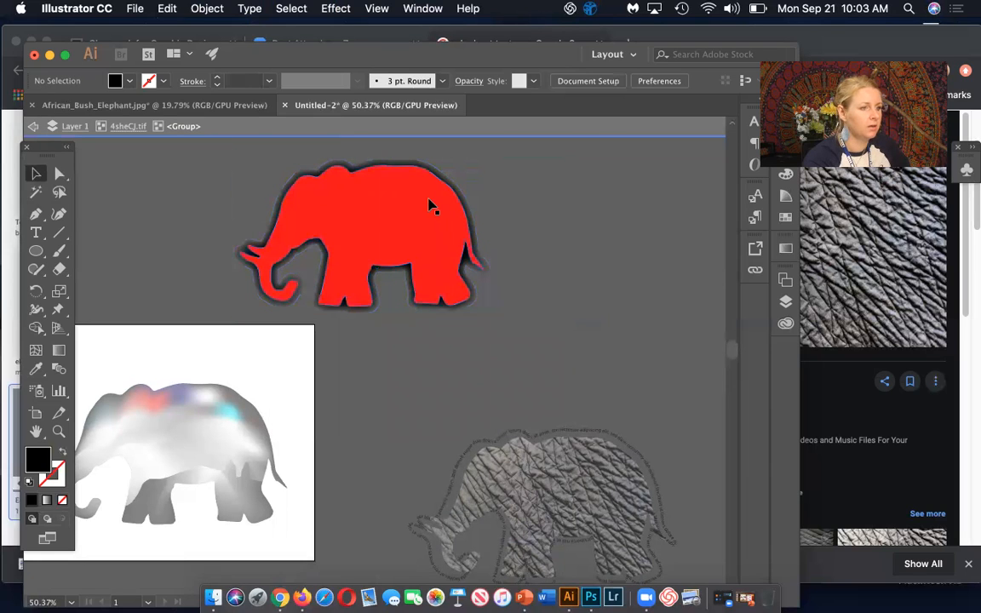
Step: Show the Symbols panel and open the Nature symbol library
{"action": "scroll", "coordinate": [426, 205], "scroll_direction": "up", "scroll_amount": 2}
{"action": "scroll", "coordinate": [421, 213], "scroll_direction": "up", "scroll_amount": 3}
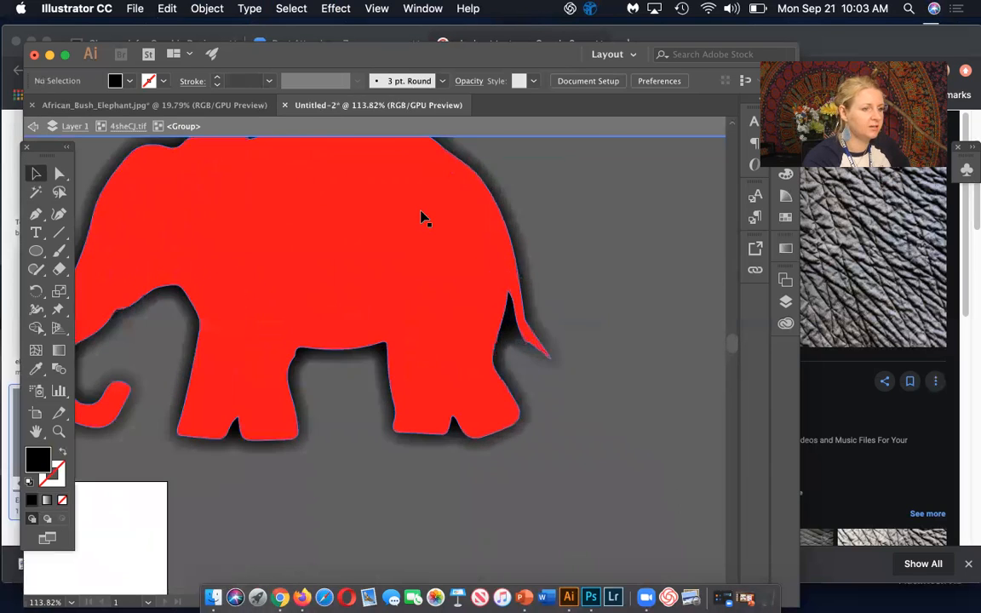
{"action": "scroll", "coordinate": [421, 218], "scroll_direction": "left", "scroll_amount": 3}
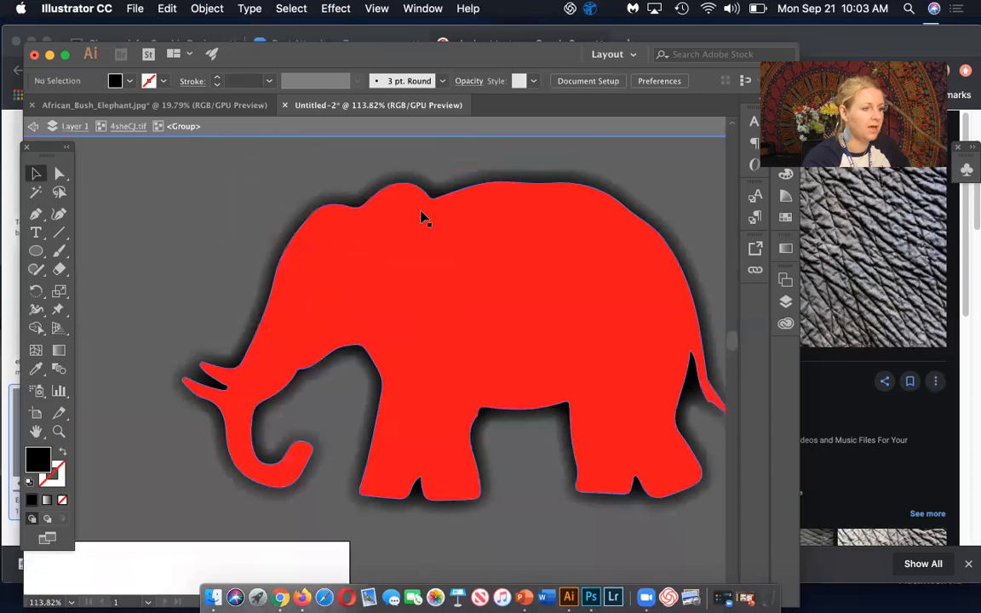
{"action": "scroll", "coordinate": [424, 218], "scroll_direction": "right", "scroll_amount": 2}
{"action": "scroll", "coordinate": [424, 218], "scroll_direction": "down", "scroll_amount": 1}
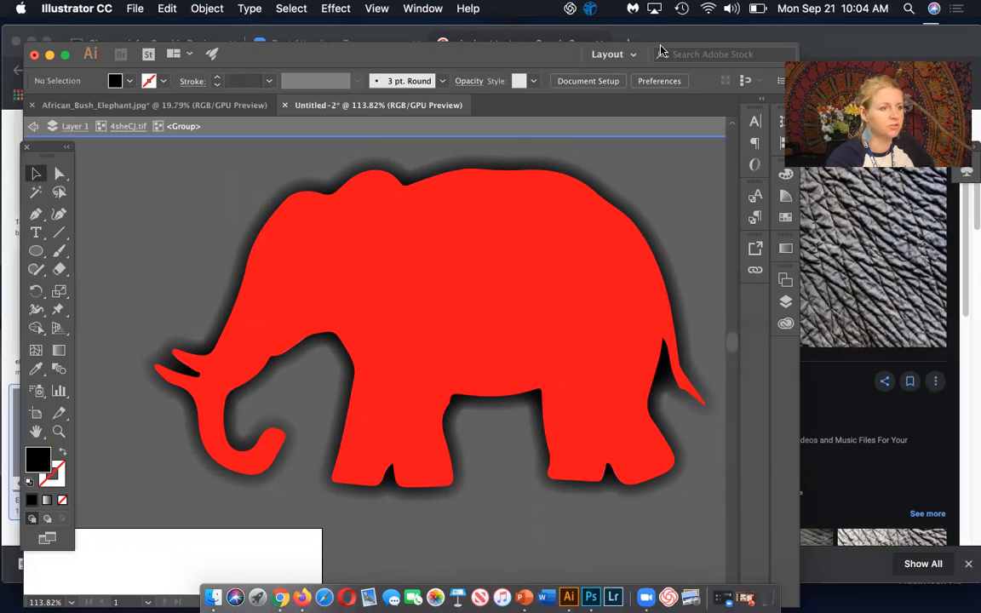
{"action": "left_click", "coordinate": [402, 8]}
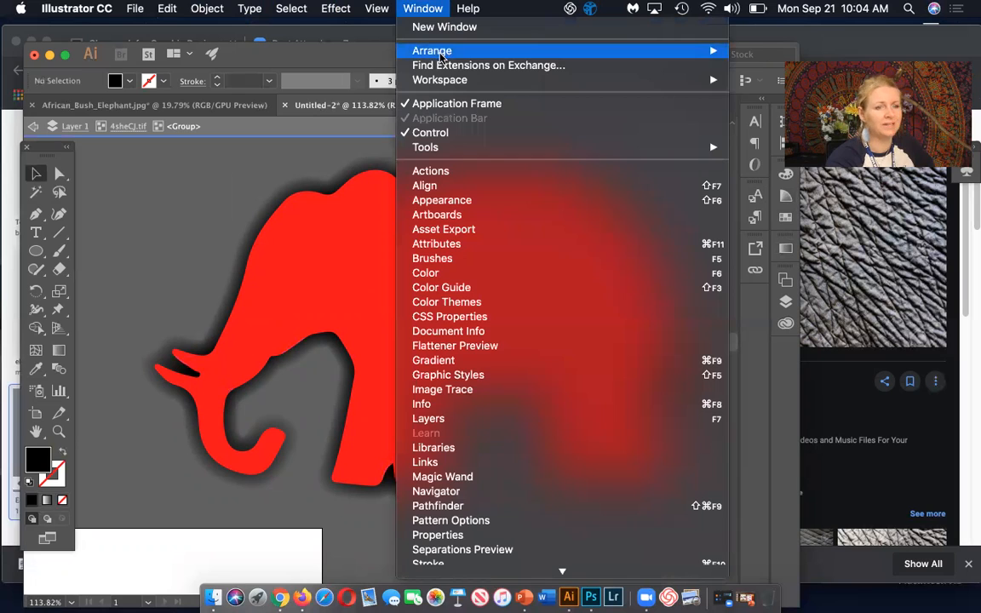
{"action": "mouse_move", "coordinate": [442, 54]}
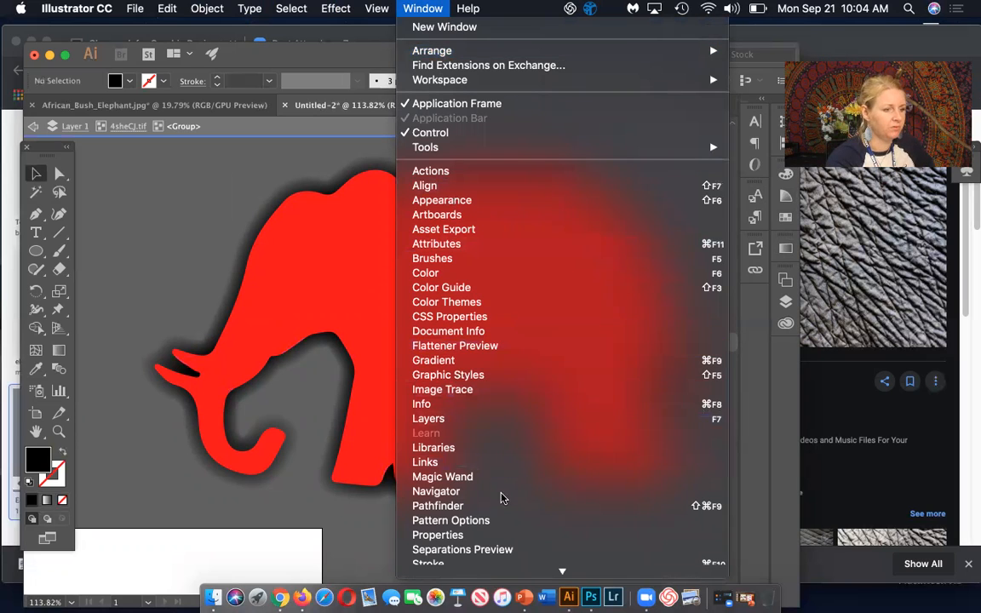
{"action": "scroll", "coordinate": [502, 519], "scroll_direction": "down", "scroll_amount": 3}
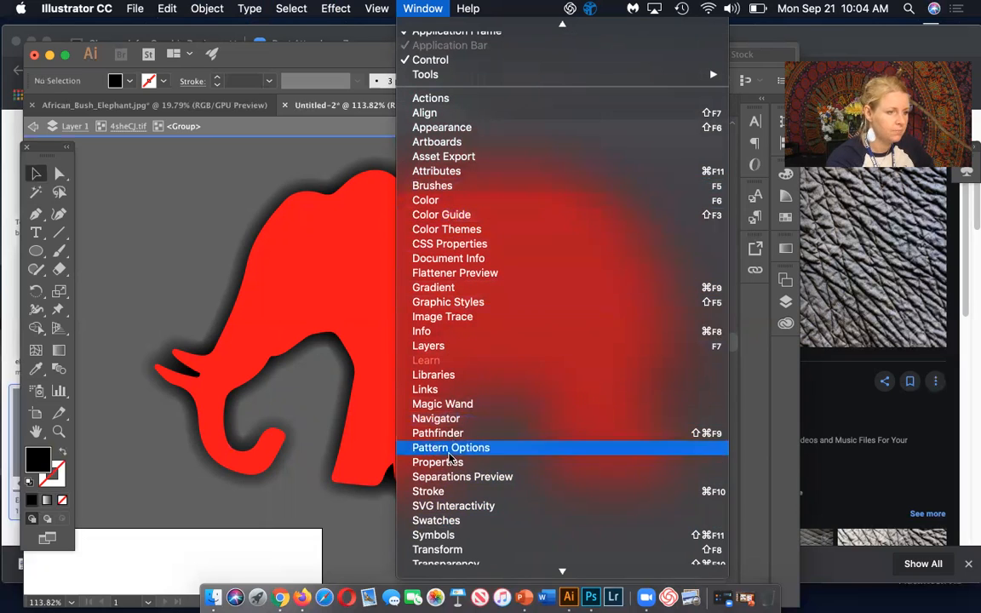
{"action": "scroll", "coordinate": [450, 460], "scroll_direction": "down", "scroll_amount": 3}
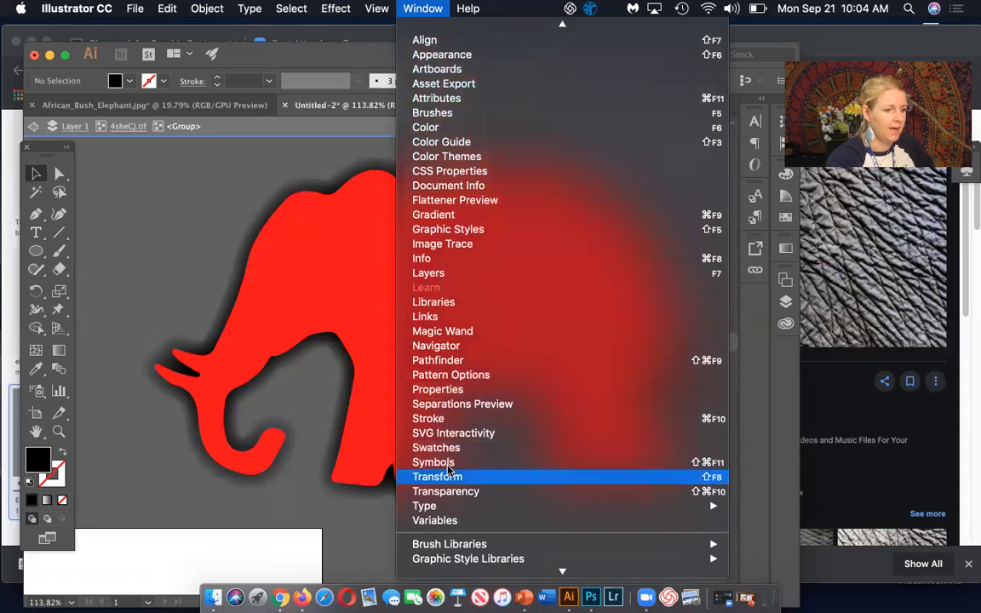
{"action": "left_click", "coordinate": [448, 467]}
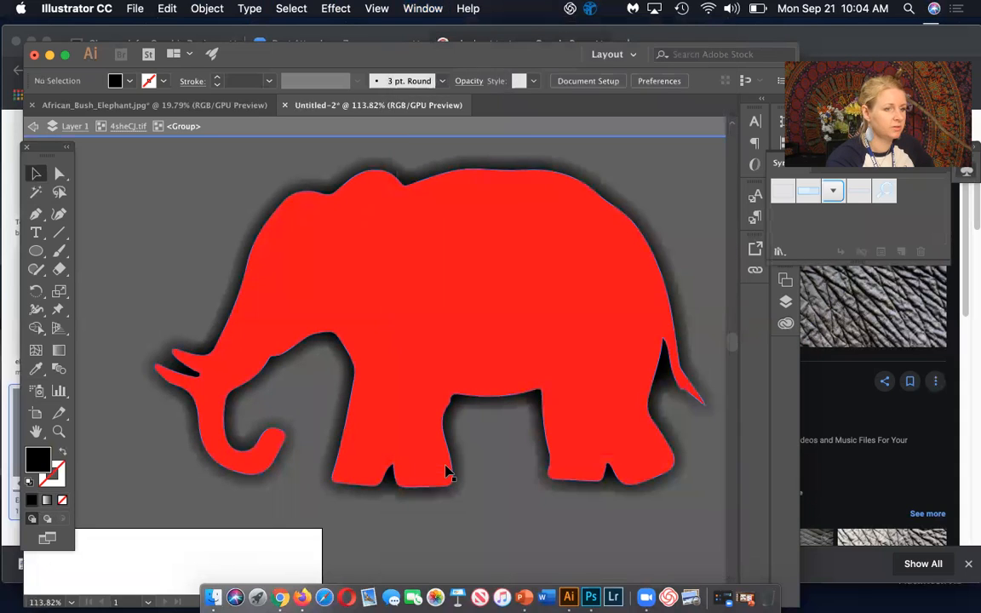
{"action": "left_click", "coordinate": [779, 253]}
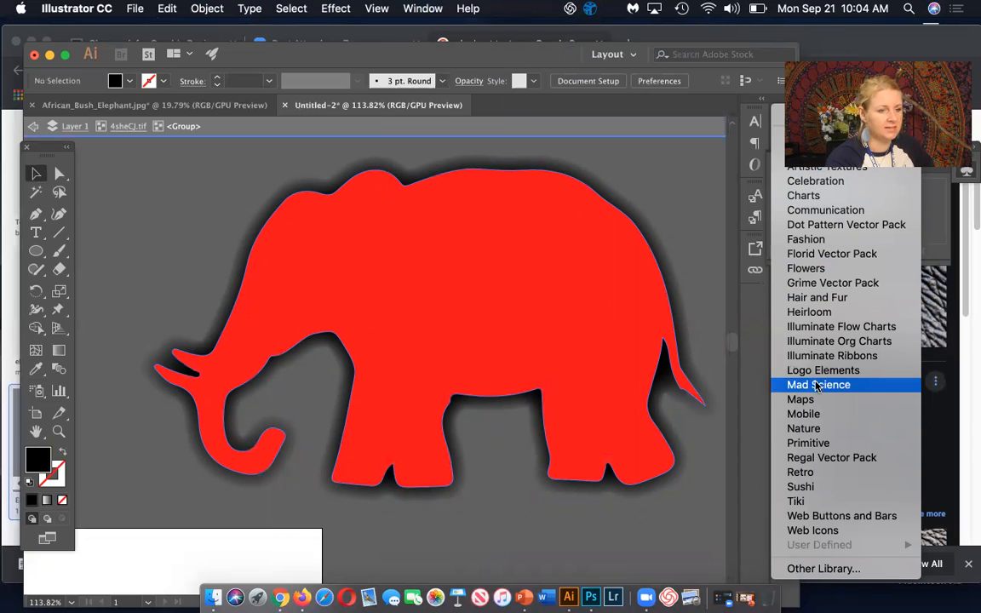
{"action": "left_click", "coordinate": [806, 431]}
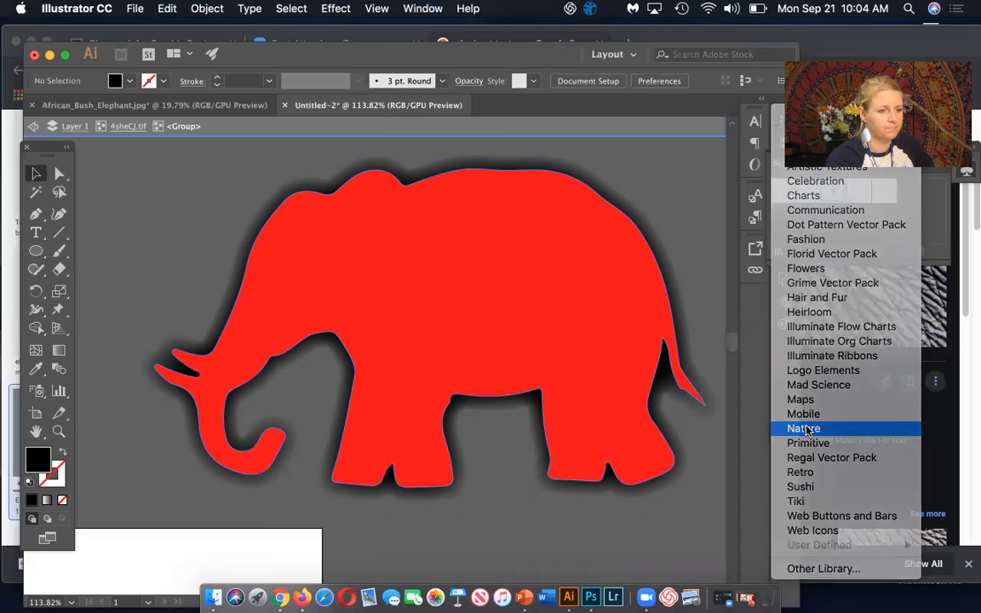
Step: Find the Trees 2 symbol in the Nature library and place an instance in front of the elephant's head
{"action": "left_click_drag", "start_coordinate": [506, 269], "coordinate": [653, 203]}
{"action": "scroll", "coordinate": [653, 256], "scroll_direction": "down", "scroll_amount": 3}
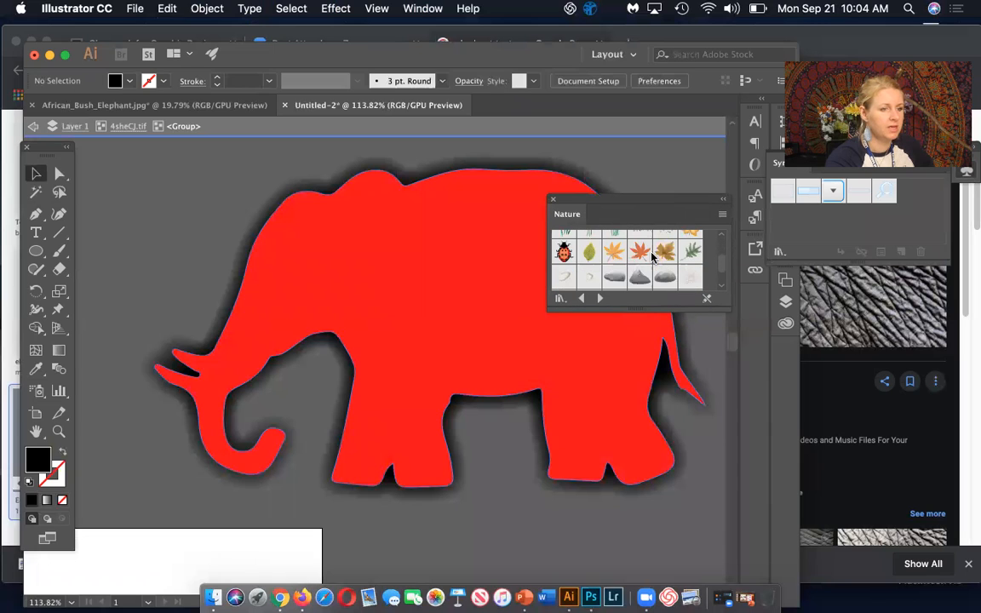
{"action": "scroll", "coordinate": [652, 255], "scroll_direction": "down", "scroll_amount": 3}
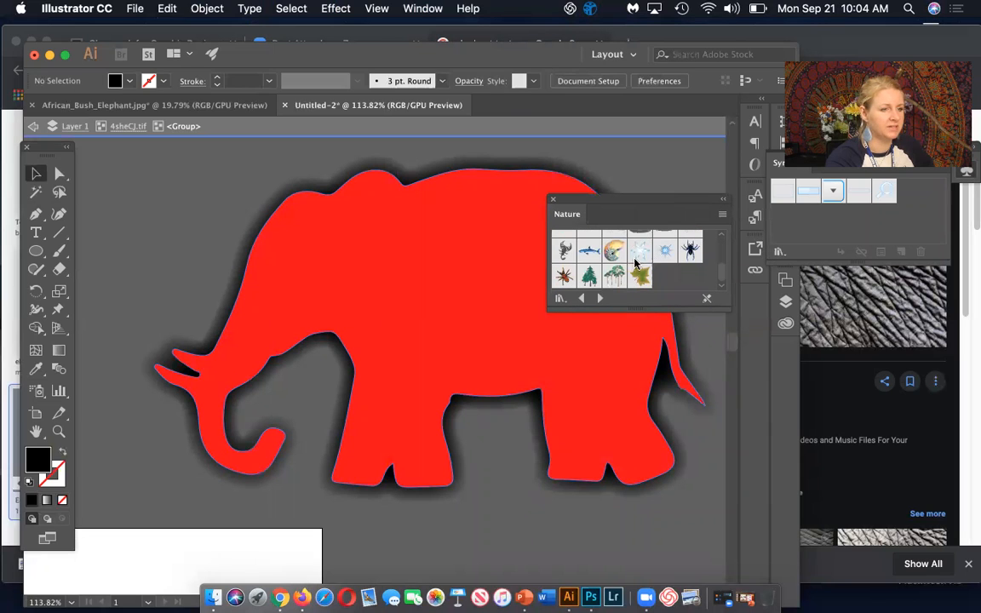
{"action": "left_click_drag", "start_coordinate": [611, 281], "coordinate": [198, 269]}
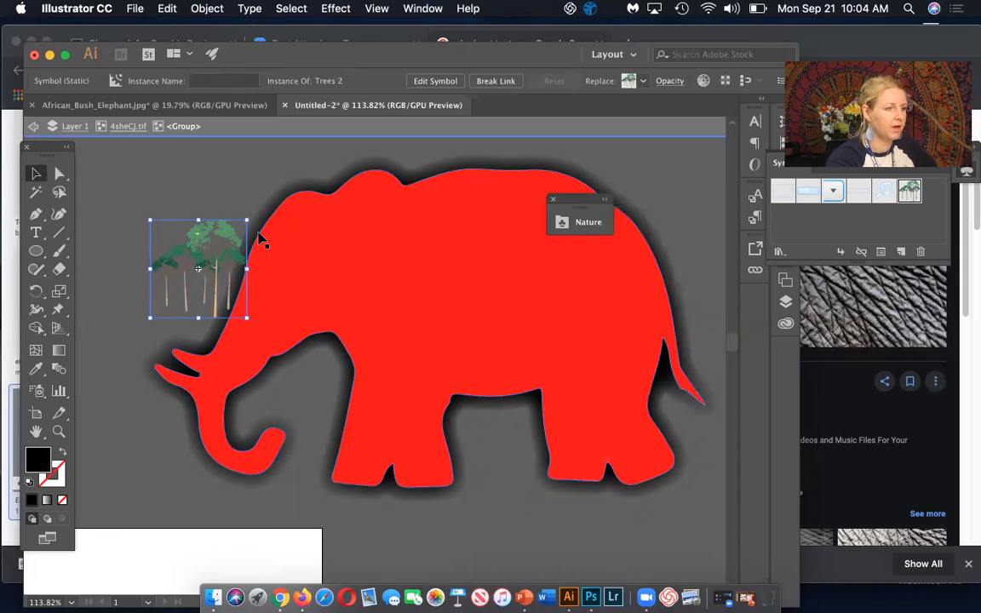
Step: Enlarge the trees symbol to slightly taller than the red elephant and place it over the elephant's rear
{"action": "scroll", "coordinate": [252, 219], "scroll_direction": "down", "scroll_amount": 3}
{"action": "scroll", "coordinate": [252, 219], "scroll_direction": "down", "scroll_amount": 2}
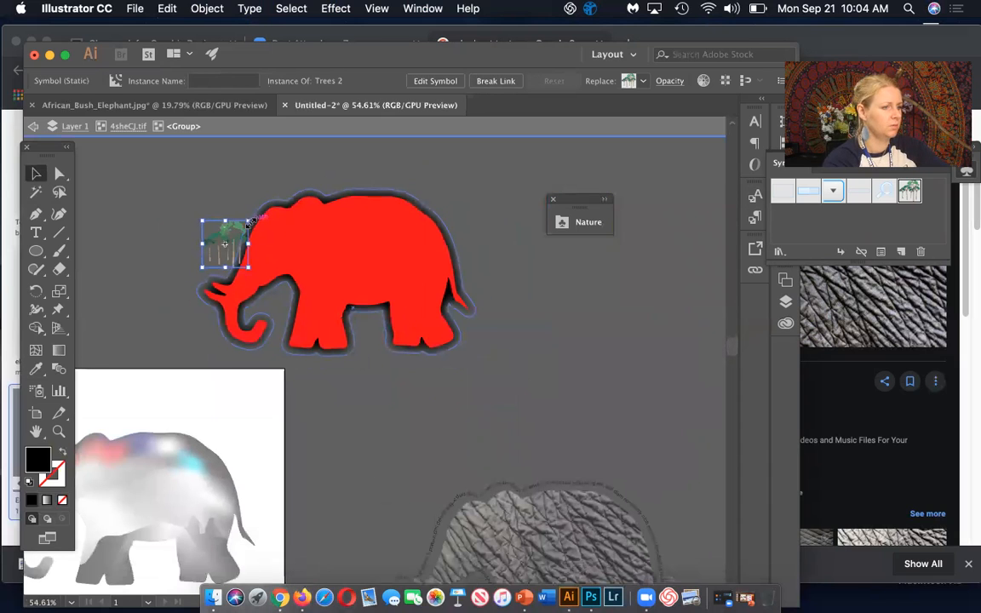
{"action": "left_click_drag", "start_coordinate": [249, 217], "coordinate": [545, 229]}
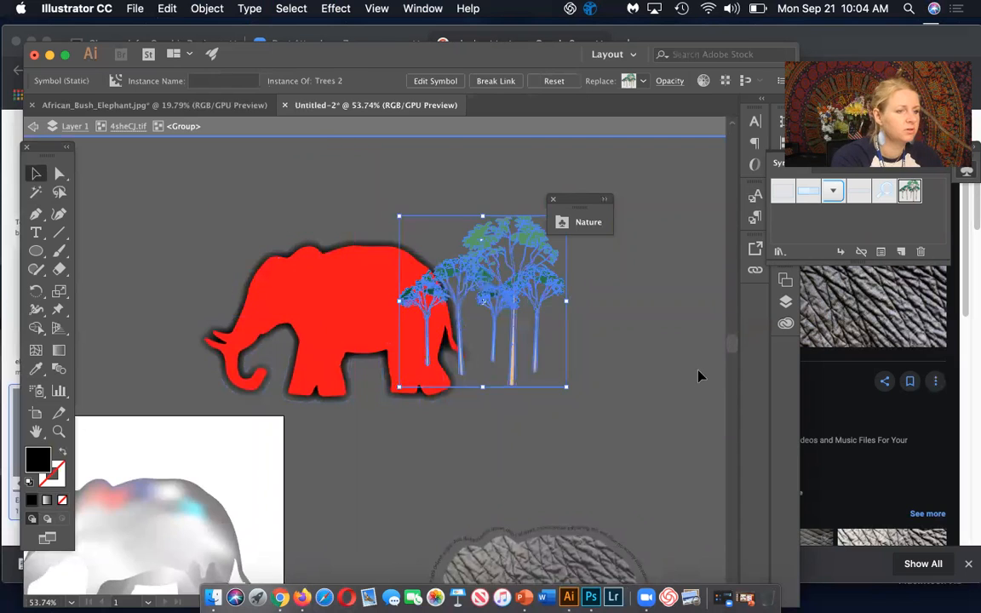
Step: Move the trees symbol onto the artboard and position it over the gradient mesh elephant's rear
{"action": "left_click", "coordinate": [627, 333]}
{"action": "left_click_drag", "start_coordinate": [491, 333], "coordinate": [216, 558]}
{"action": "left_click", "coordinate": [359, 436]}
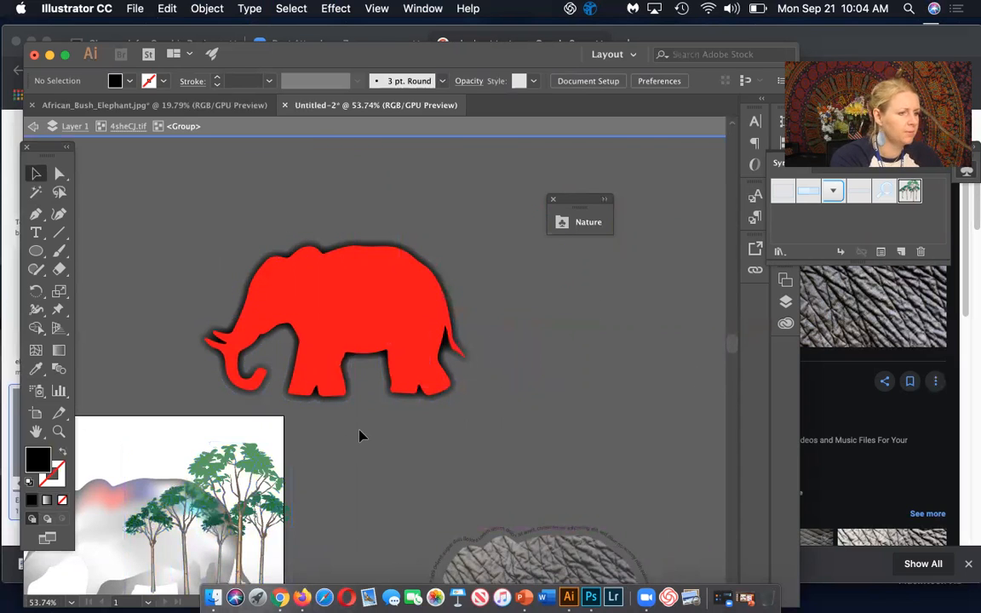
{"action": "scroll", "coordinate": [324, 426], "scroll_direction": "down", "scroll_amount": 3}
{"action": "scroll", "coordinate": [324, 426], "scroll_direction": "left", "scroll_amount": 2}
{"action": "scroll", "coordinate": [284, 423], "scroll_direction": "down", "scroll_amount": 3}
{"action": "scroll", "coordinate": [284, 423], "scroll_direction": "left", "scroll_amount": 2}
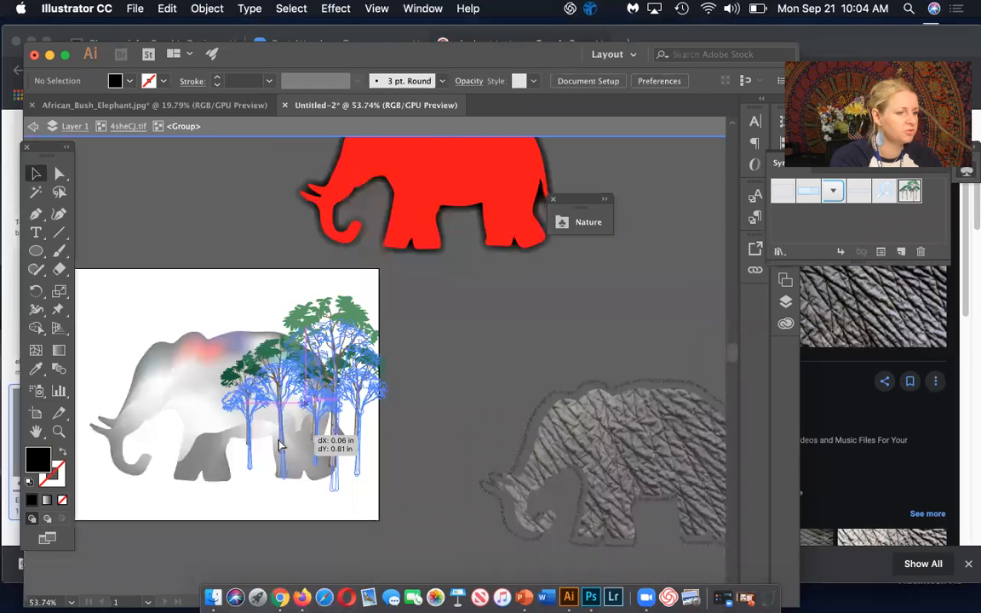
{"action": "left_click", "coordinate": [252, 409]}
{"action": "left_click", "coordinate": [416, 441]}
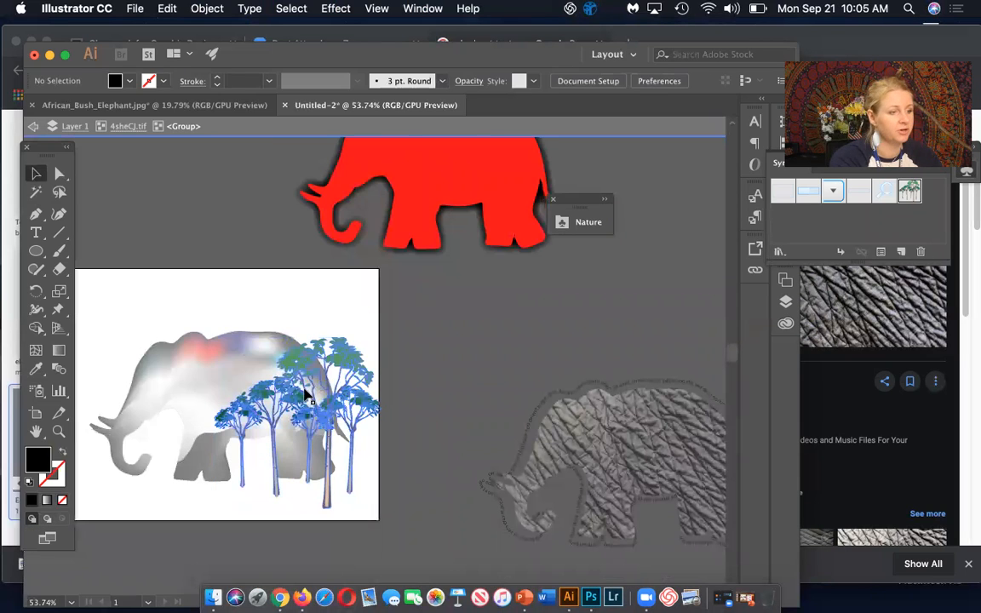
Step: Open the Trees 2 symbol definition for editing from the instance over the gradient mesh elephant
{"action": "left_click", "coordinate": [322, 394]}
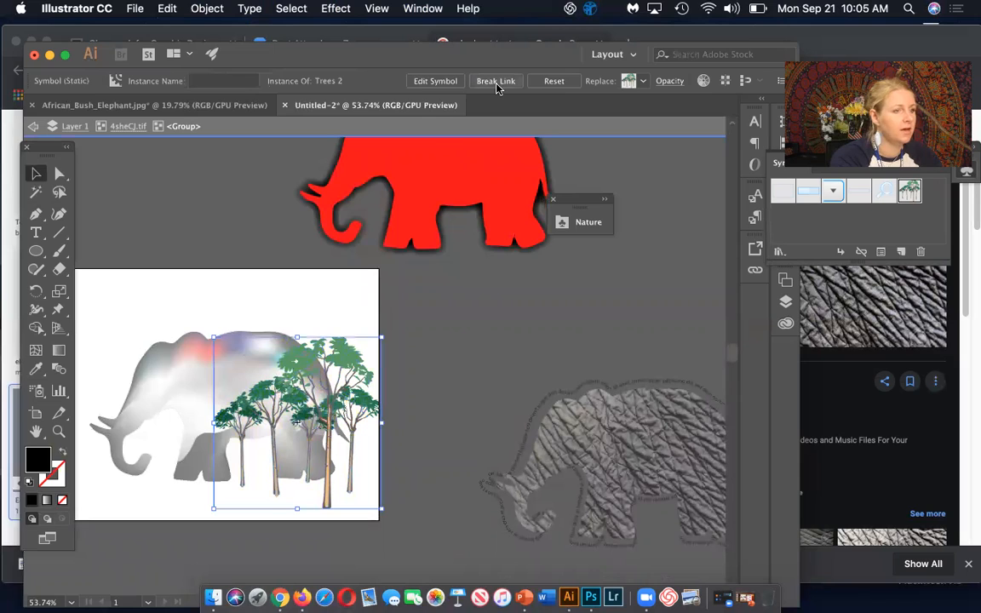
{"action": "left_click", "coordinate": [436, 80]}
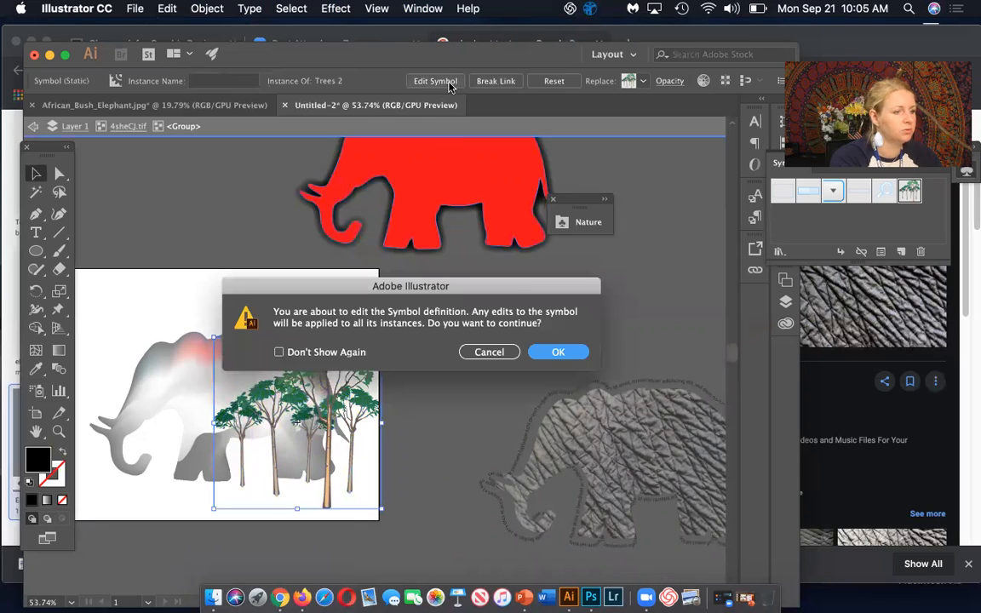
{"action": "left_click", "coordinate": [562, 352]}
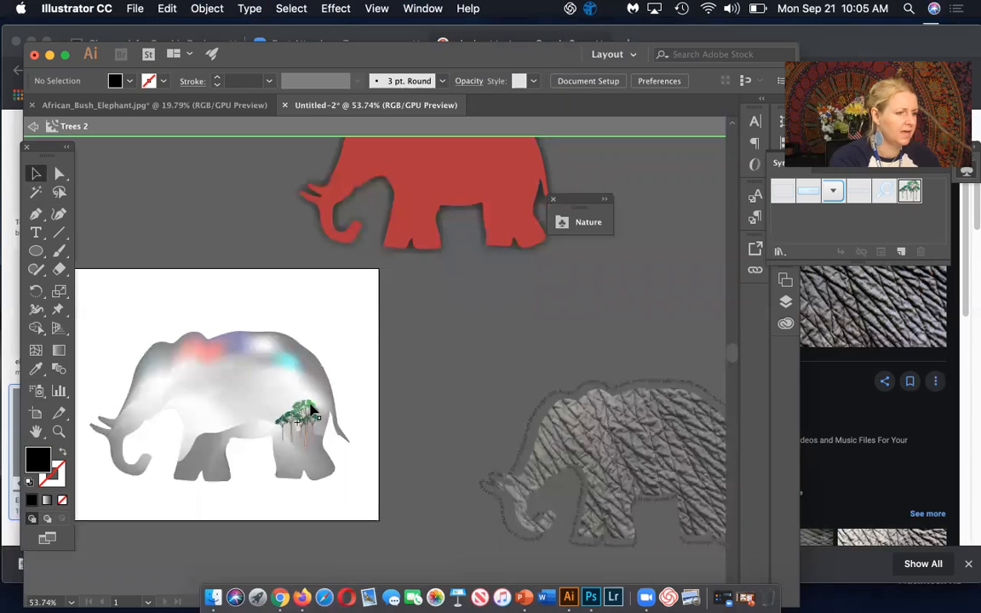
Step: Within the symbol's nested groups, fill the tallest tree's large upper-right foliage shape with orange DD9F07 and leave symbol editing
{"action": "left_click", "coordinate": [309, 414]}
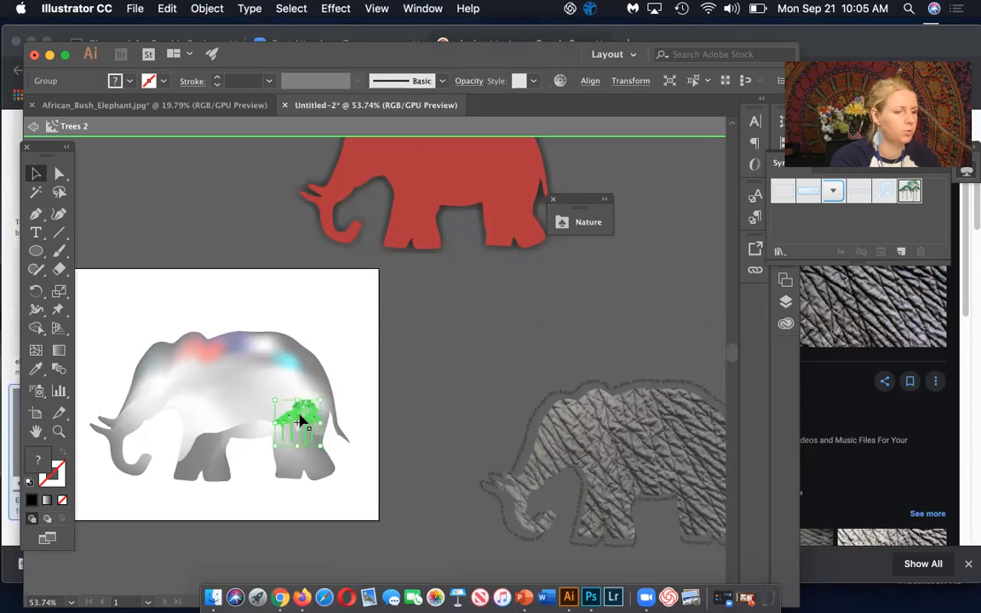
{"action": "scroll", "coordinate": [309, 417], "scroll_direction": "up", "scroll_amount": 5}
{"action": "scroll", "coordinate": [322, 341], "scroll_direction": "up", "scroll_amount": 2}
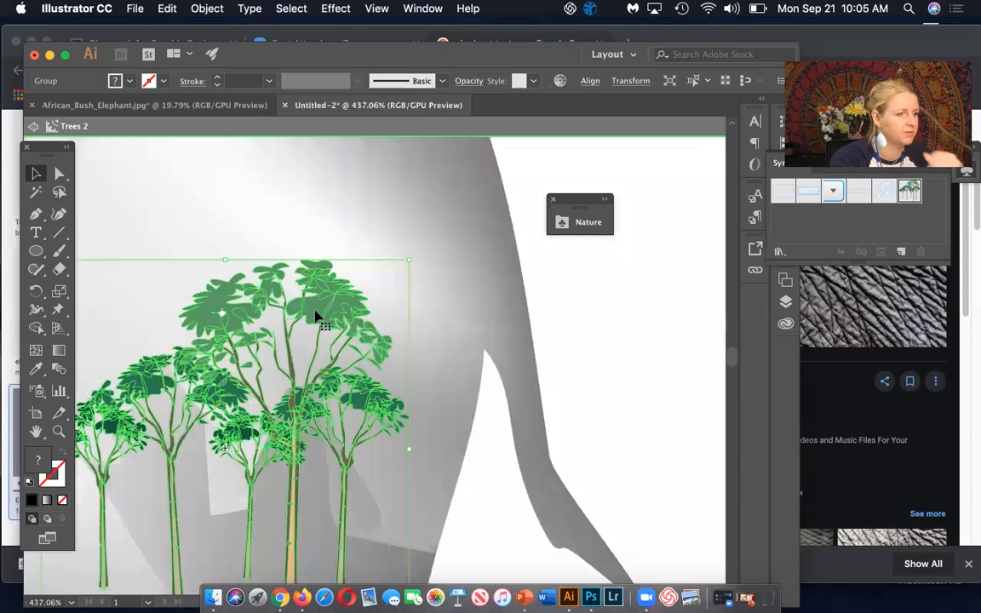
{"action": "double_click", "coordinate": [315, 317]}
{"action": "left_click", "coordinate": [315, 317]}
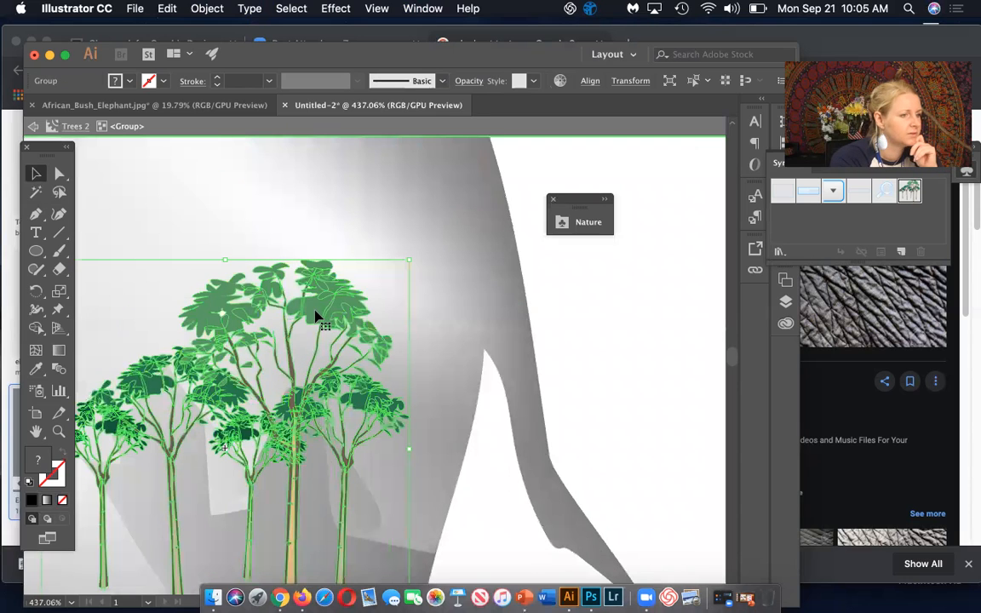
{"action": "double_click", "coordinate": [315, 316]}
{"action": "double_click", "coordinate": [317, 317]}
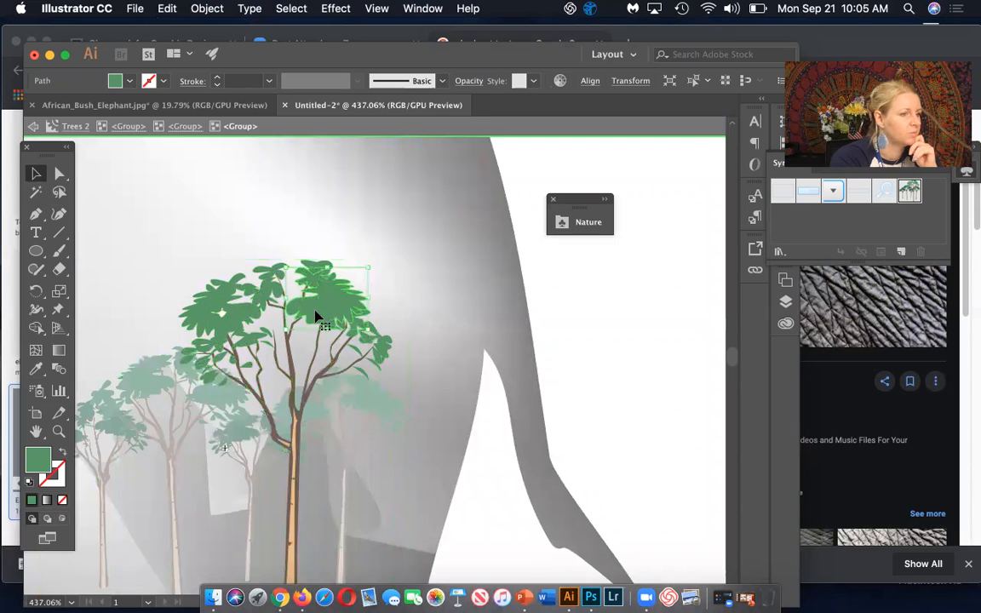
{"action": "double_click", "coordinate": [38, 460]}
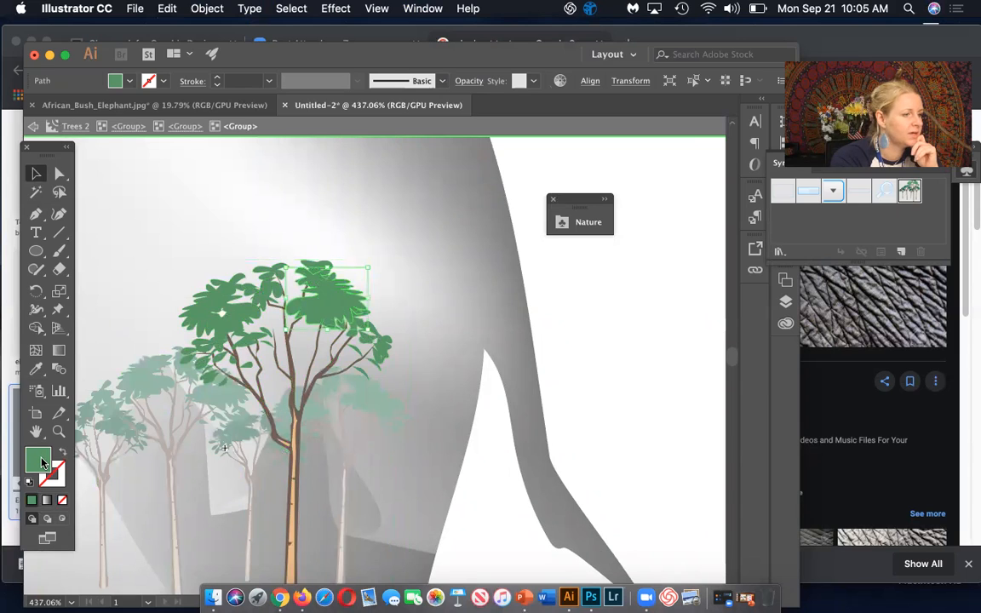
{"action": "left_click", "coordinate": [232, 311]}
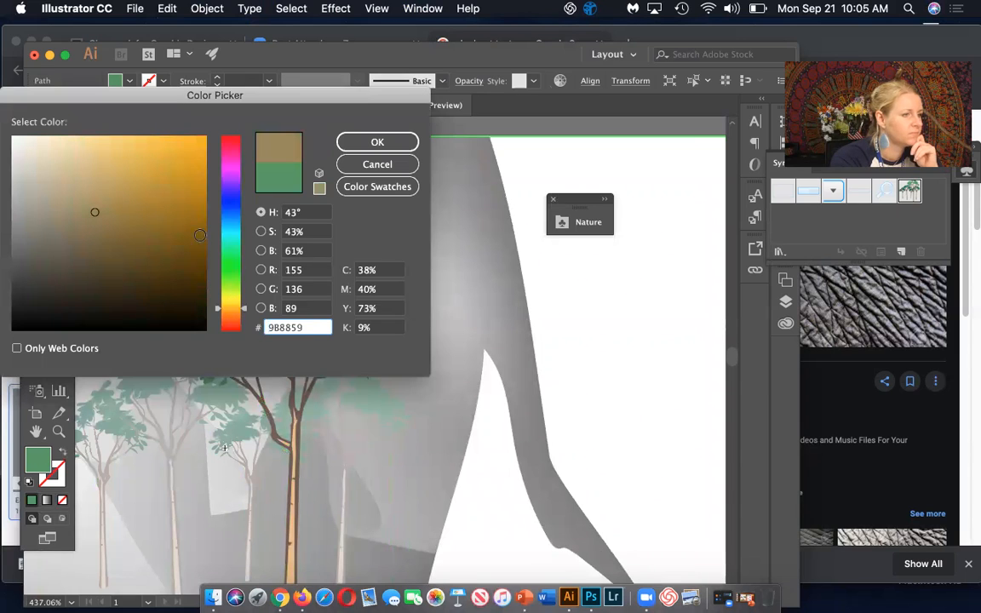
{"action": "left_click", "coordinate": [175, 173]}
{"action": "left_click", "coordinate": [201, 159]}
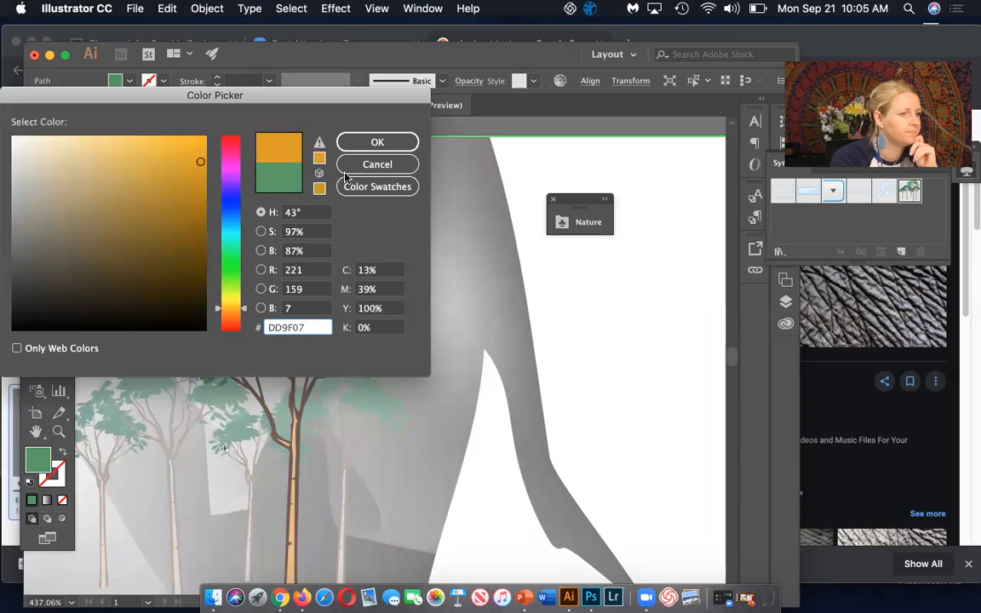
{"action": "left_click", "coordinate": [377, 142]}
{"action": "double_click", "coordinate": [467, 296]}
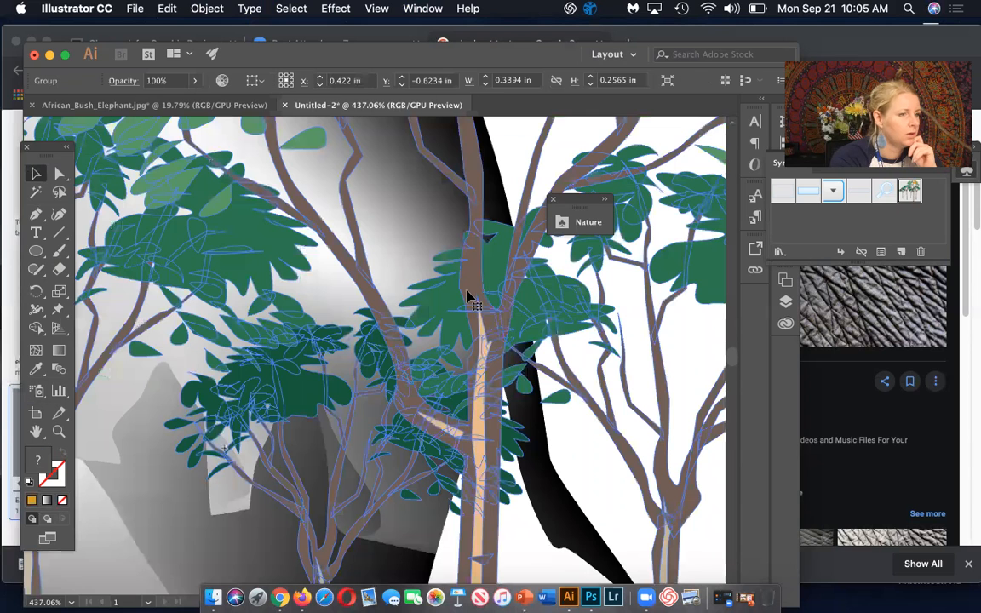
Step: Shift the group holding the trees and the red elephant slightly left so the trees sit fully inside the artboard
{"action": "scroll", "coordinate": [370, 343], "scroll_direction": "down", "scroll_amount": 10}
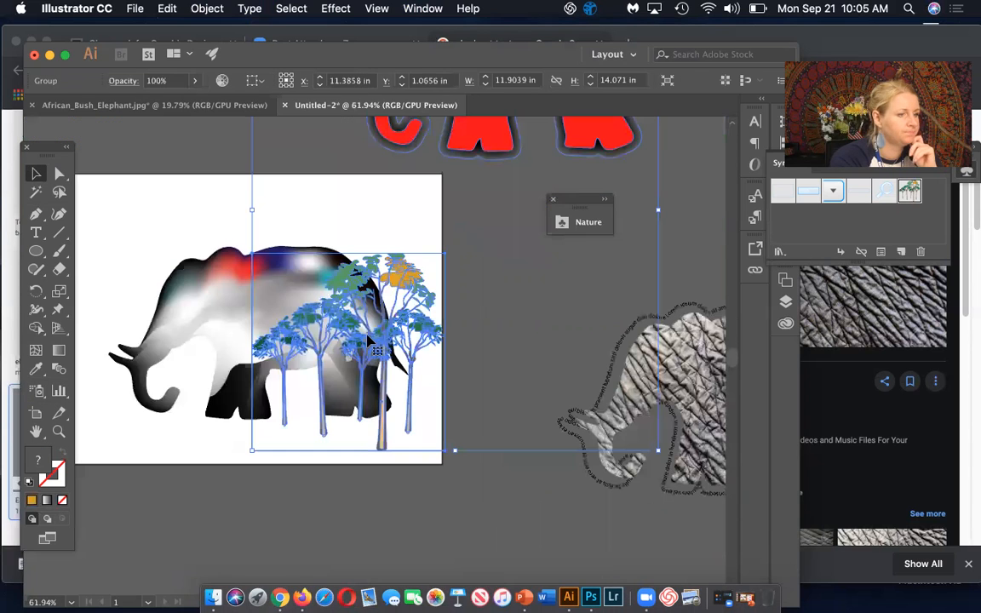
{"action": "left_click_drag", "start_coordinate": [383, 341], "coordinate": [360, 339]}
{"action": "scroll", "coordinate": [522, 312], "scroll_direction": "up", "scroll_amount": 5}
{"action": "scroll", "coordinate": [522, 311], "scroll_direction": "right", "scroll_amount": 2}
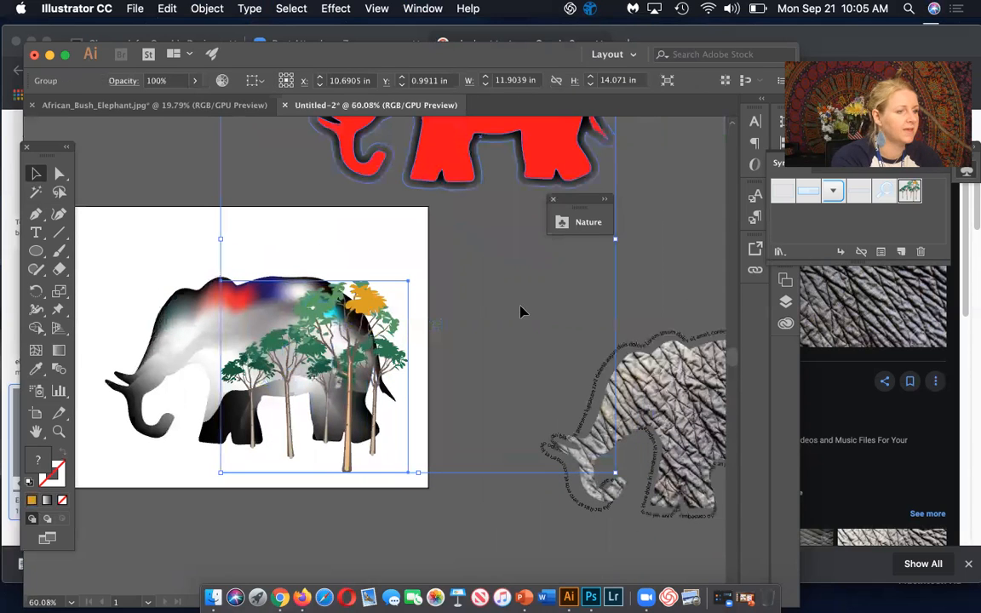
{"action": "left_click", "coordinate": [607, 324]}
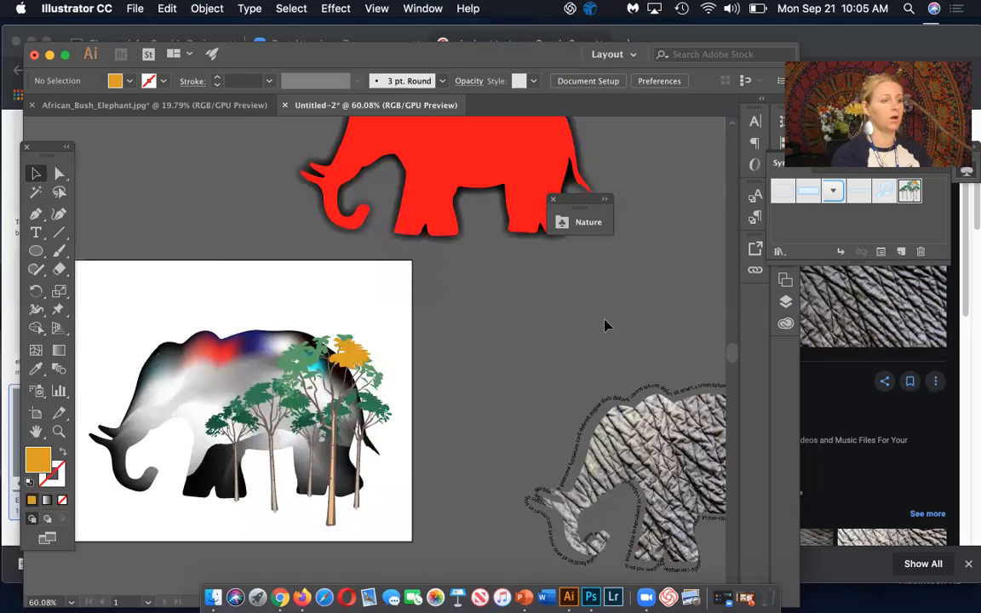
Step: Ungroup the red elephant from the trees and its feathered outline, and select only the red elephant path
{"action": "scroll", "coordinate": [605, 324], "scroll_direction": "up", "scroll_amount": 3}
{"action": "left_click", "coordinate": [273, 246]}
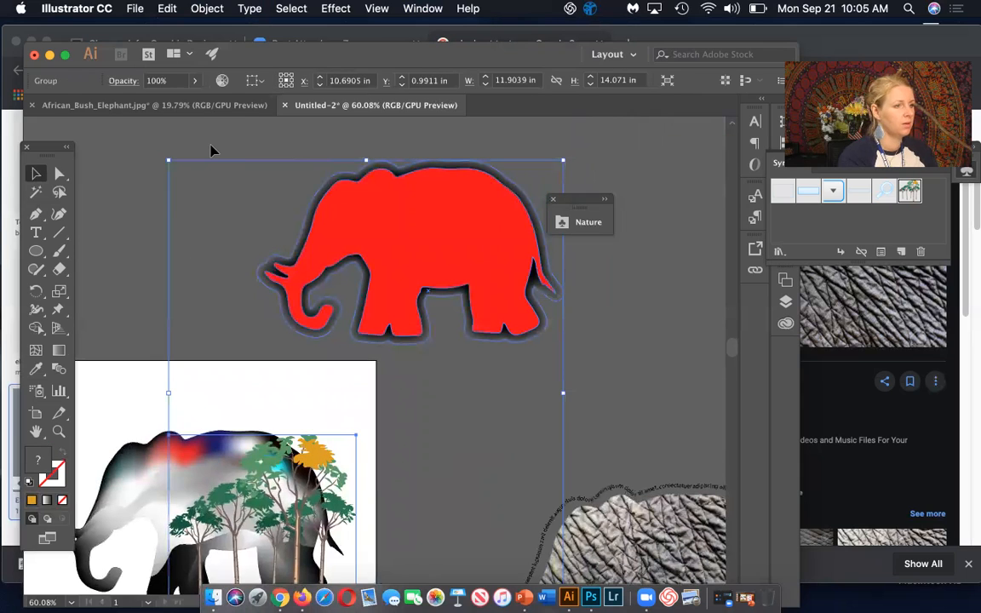
{"action": "left_click", "coordinate": [207, 8]}
{"action": "left_click", "coordinate": [228, 85]}
{"action": "left_click", "coordinate": [198, 8]}
{"action": "left_click", "coordinate": [220, 83]}
{"action": "left_click", "coordinate": [473, 250]}
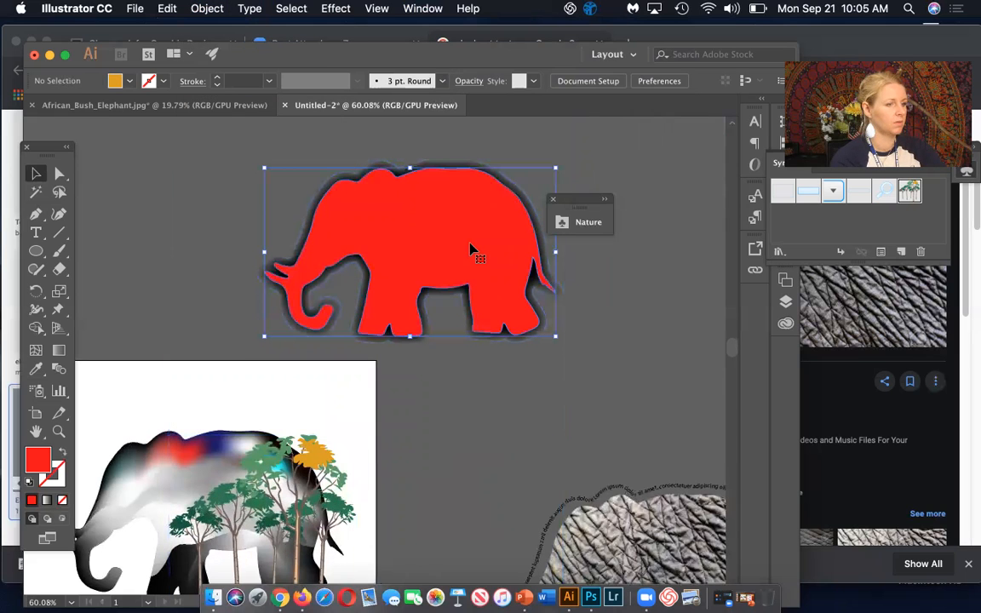
Step: Pull the red elephant's tusks upward with the Warp tool
{"action": "left_click", "coordinate": [37, 310]}
{"action": "left_click", "coordinate": [38, 311]}
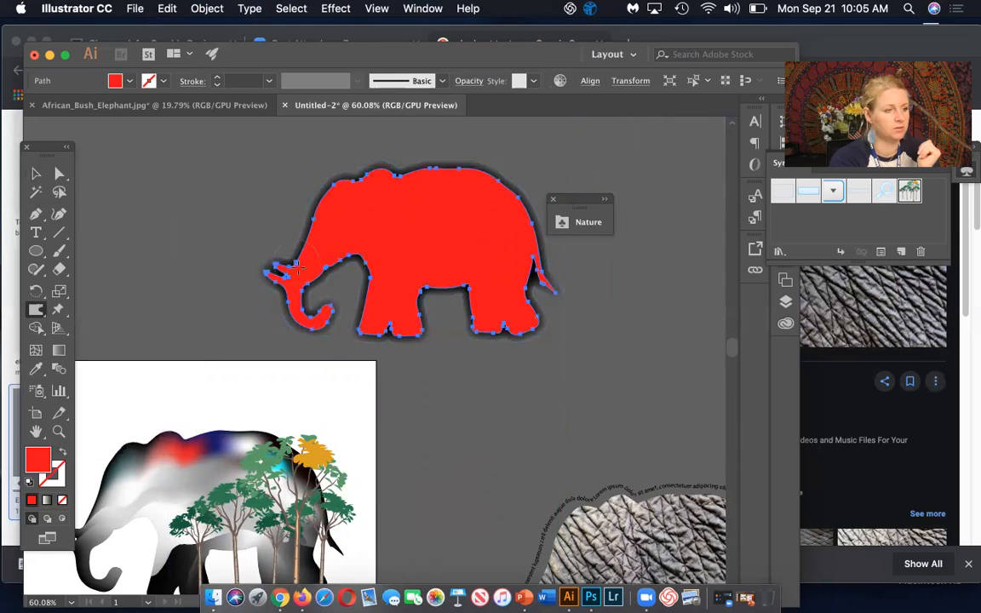
{"action": "left_click_drag", "start_coordinate": [271, 269], "coordinate": [258, 232]}
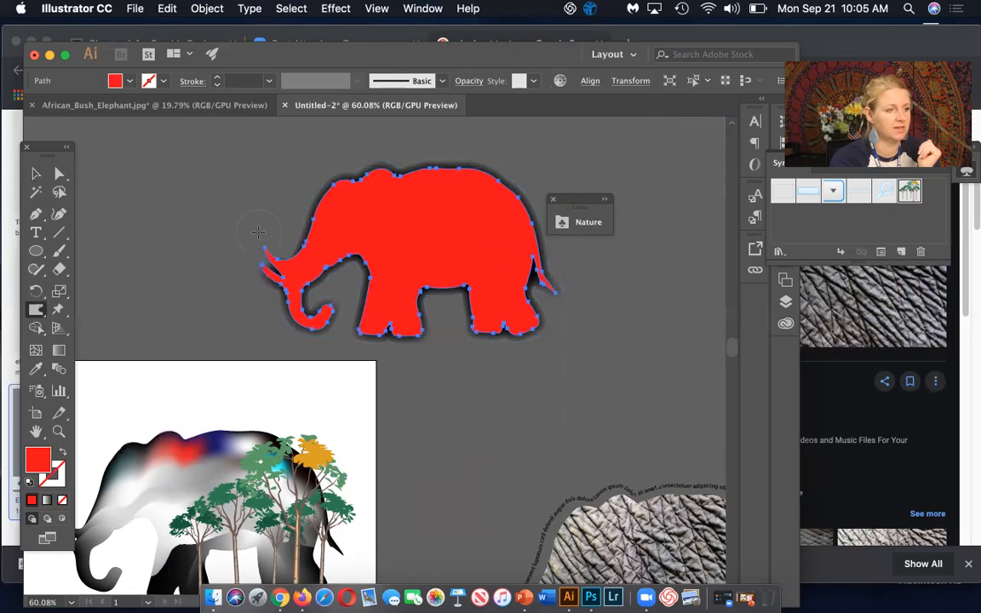
Step: Set the Bloat tool's brush to 2.2 in wide and 2.2 in high and bulge the red elephant's belly and back
{"action": "left_click", "coordinate": [36, 310]}
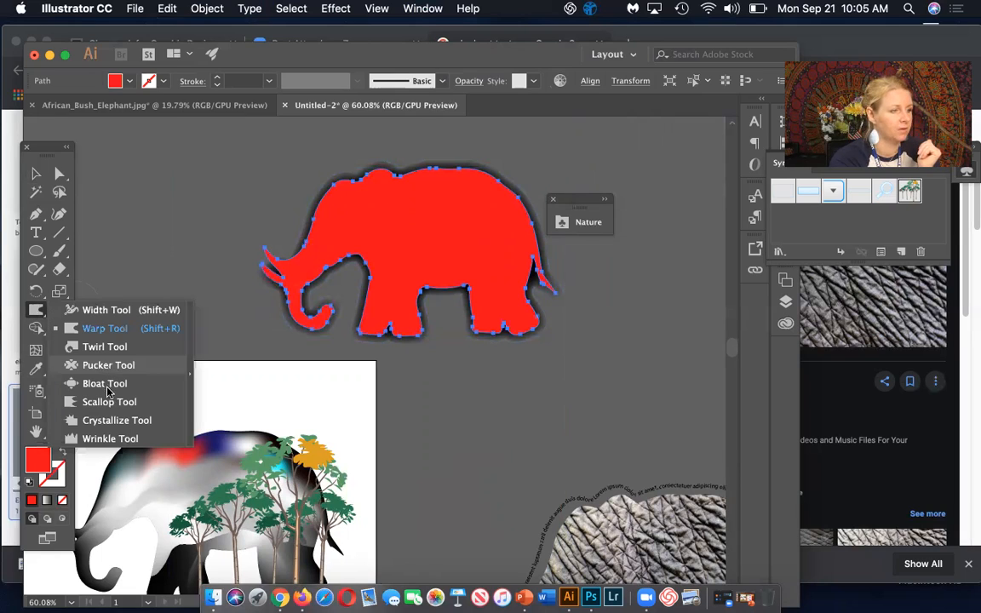
{"action": "left_click", "coordinate": [105, 384]}
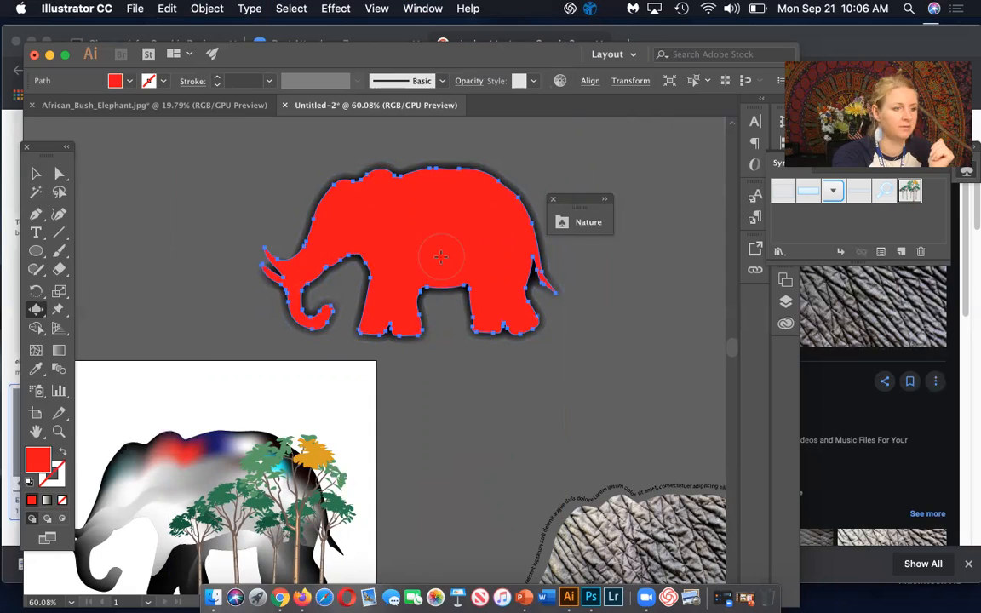
{"action": "double_click", "coordinate": [36, 310]}
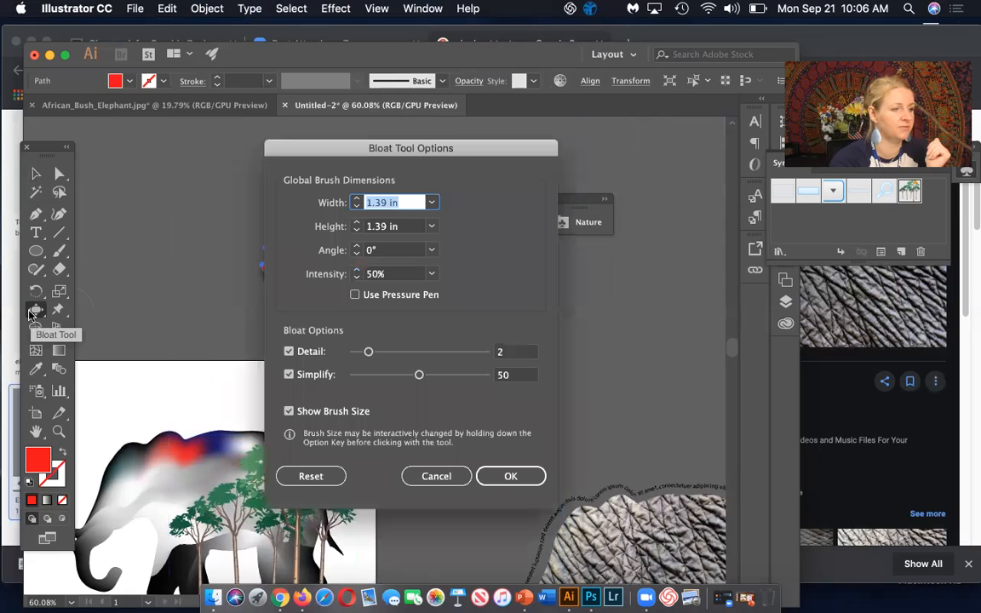
{"action": "left_click", "coordinate": [356, 198]}
{"action": "left_click", "coordinate": [357, 199]}
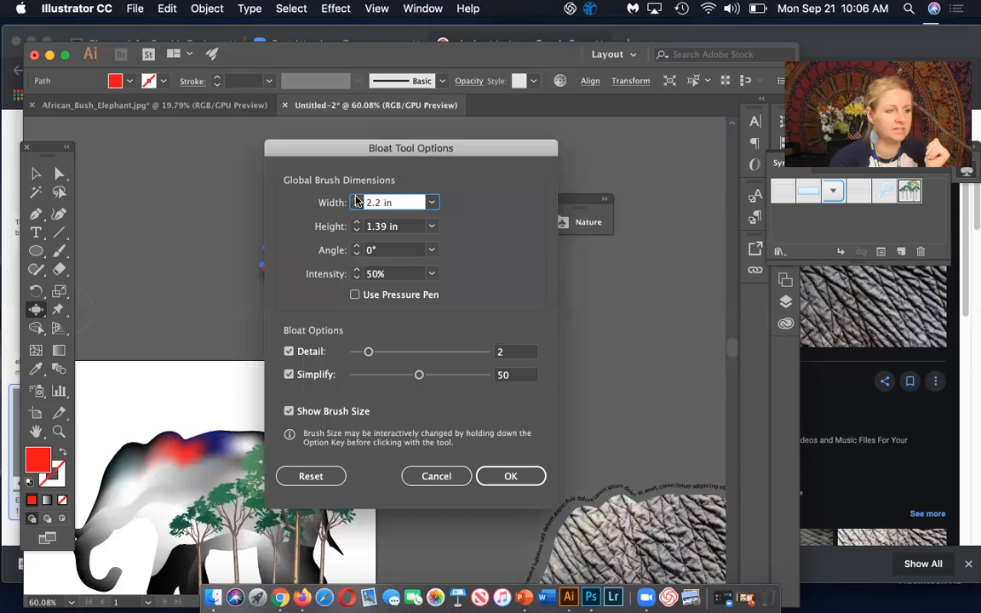
{"action": "left_click", "coordinate": [358, 224]}
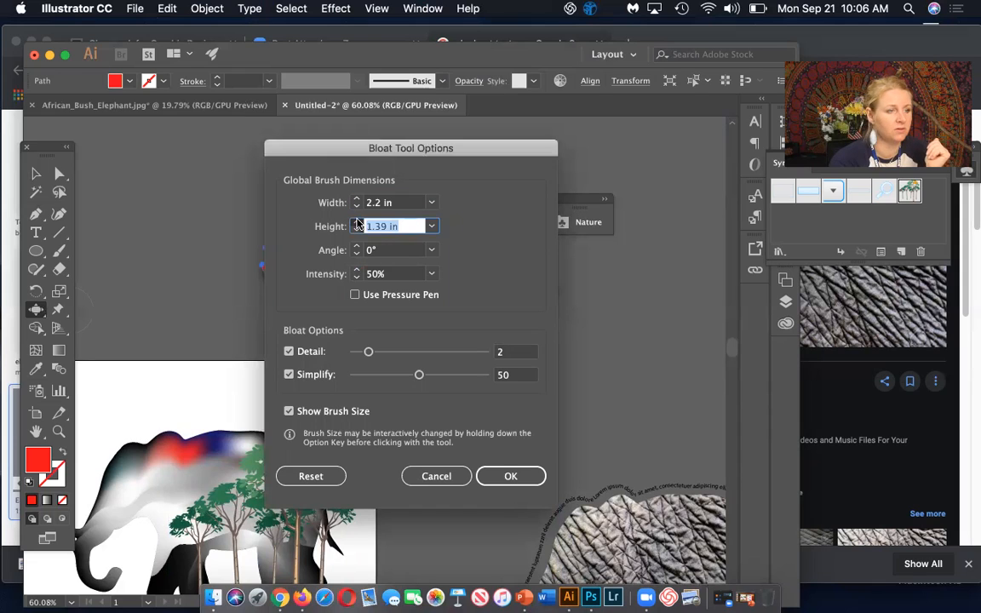
{"action": "left_click", "coordinate": [357, 223]}
{"action": "left_click", "coordinate": [357, 222]}
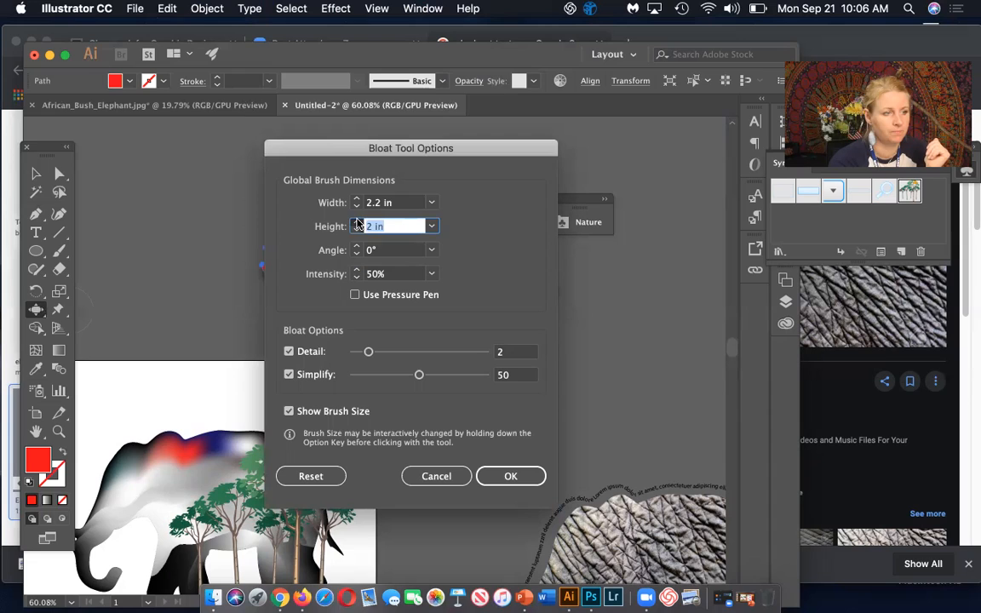
{"action": "left_click", "coordinate": [357, 223]}
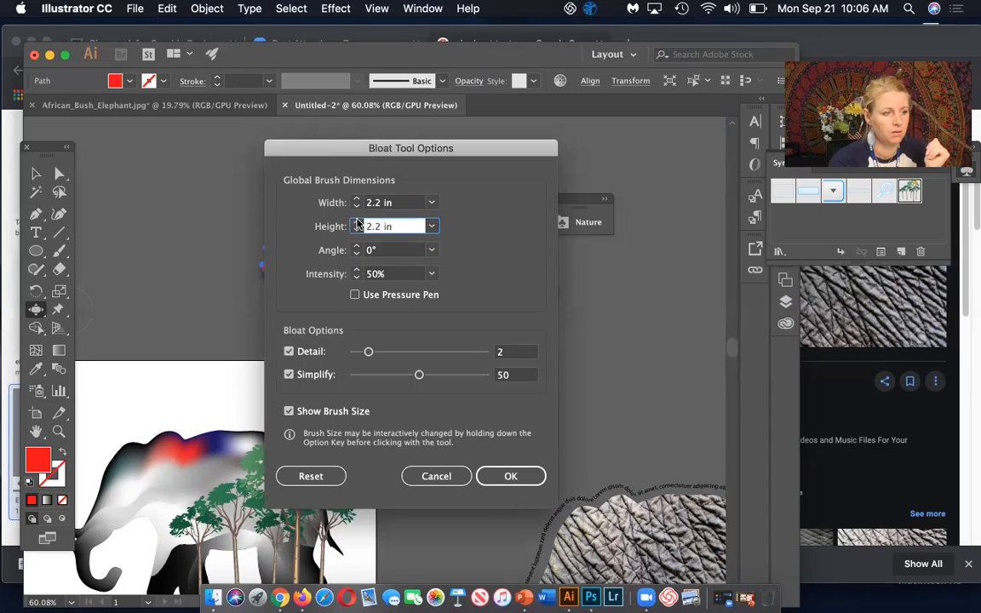
{"action": "left_click", "coordinate": [508, 480]}
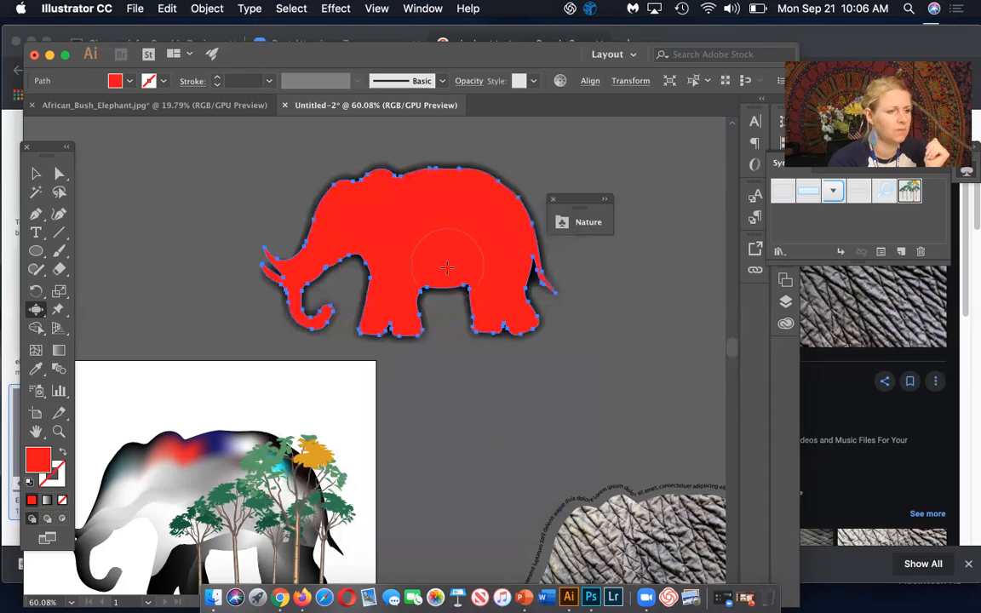
{"action": "left_click", "coordinate": [448, 262]}
{"action": "left_click", "coordinate": [443, 180]}
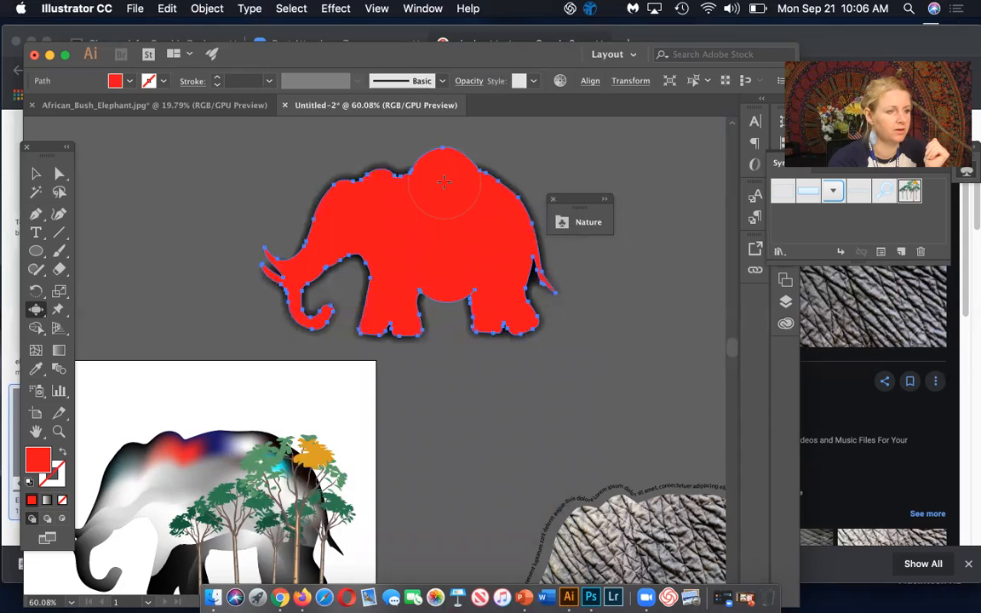
Step: Roughen the red elephant's belly and rear back edge with the Wrinkle tool, and deselect the shape
{"action": "left_click", "coordinate": [36, 309]}
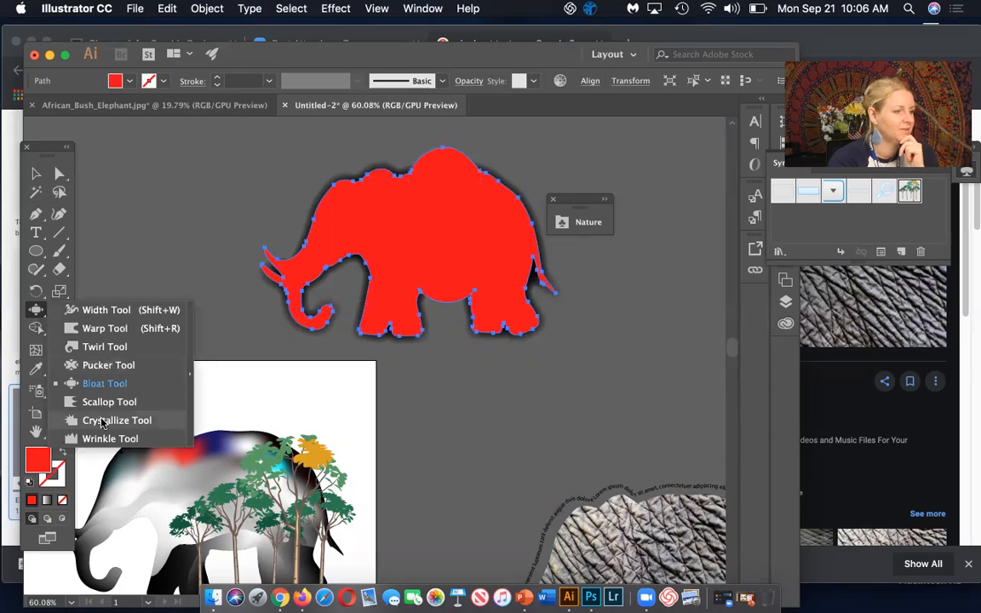
{"action": "left_click", "coordinate": [102, 438]}
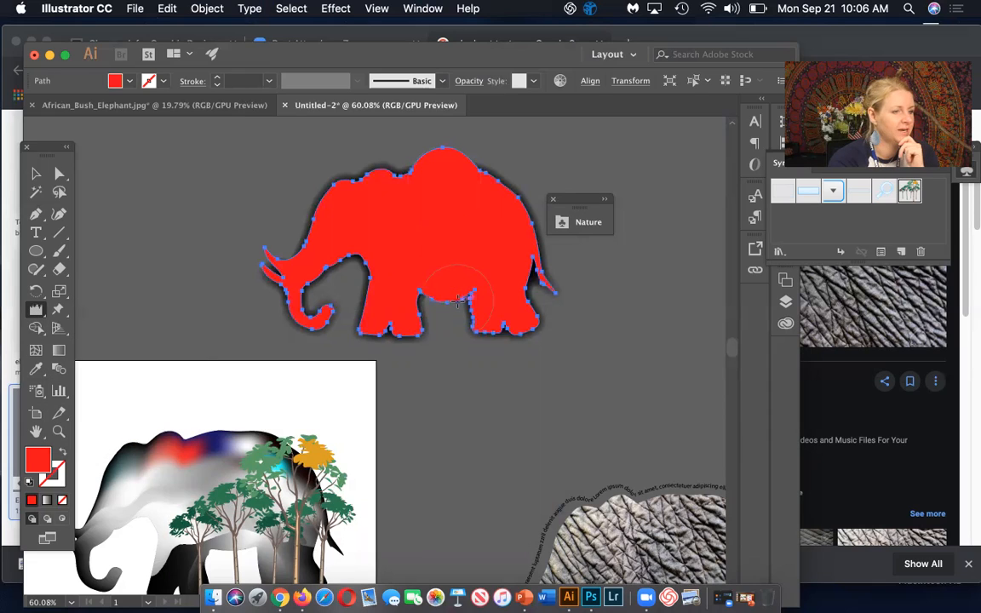
{"action": "left_click_drag", "start_coordinate": [457, 279], "coordinate": [504, 195]}
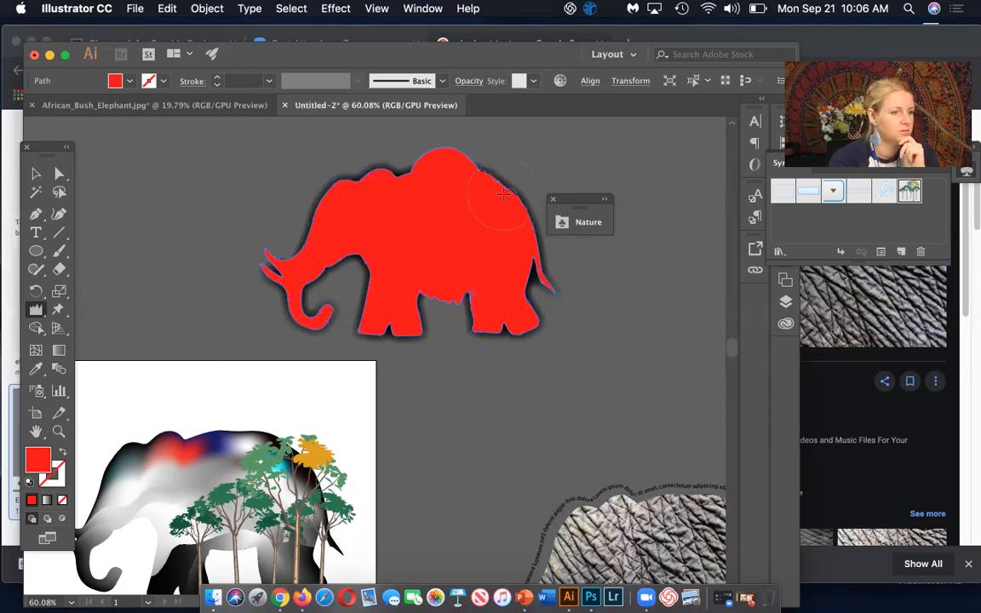
{"action": "left_click", "coordinate": [35, 173]}
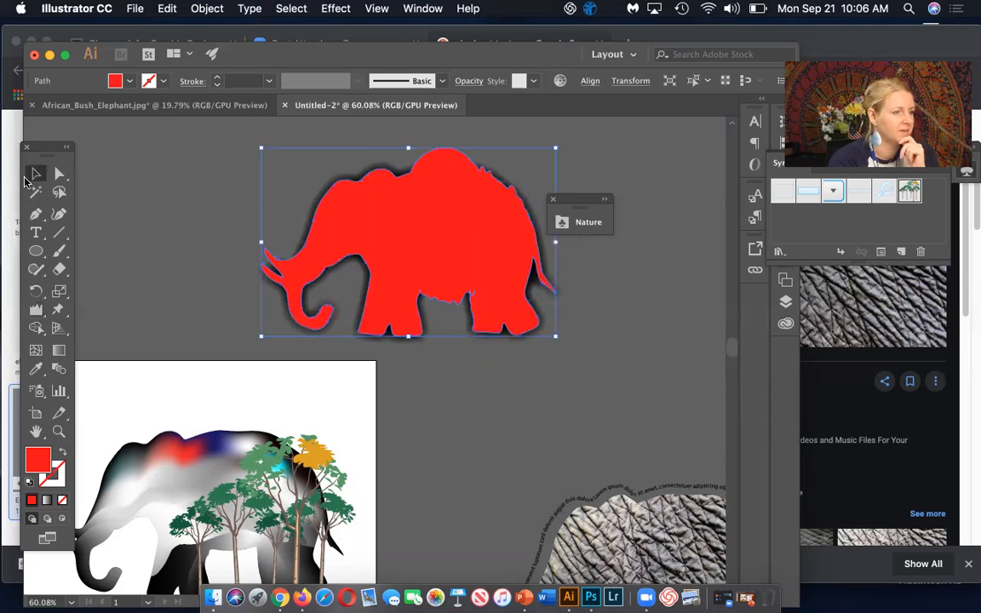
{"action": "left_click", "coordinate": [140, 232]}
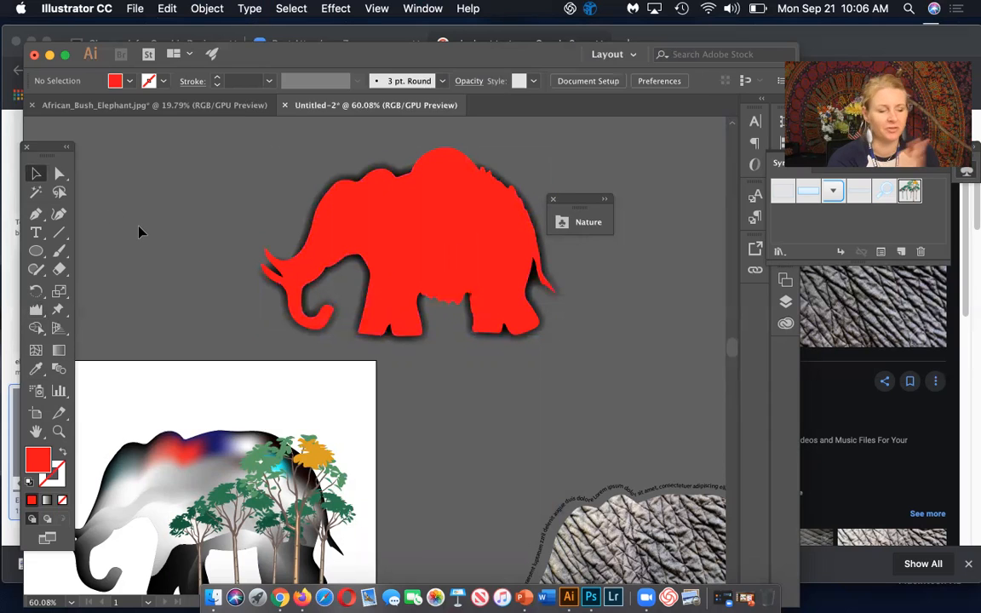